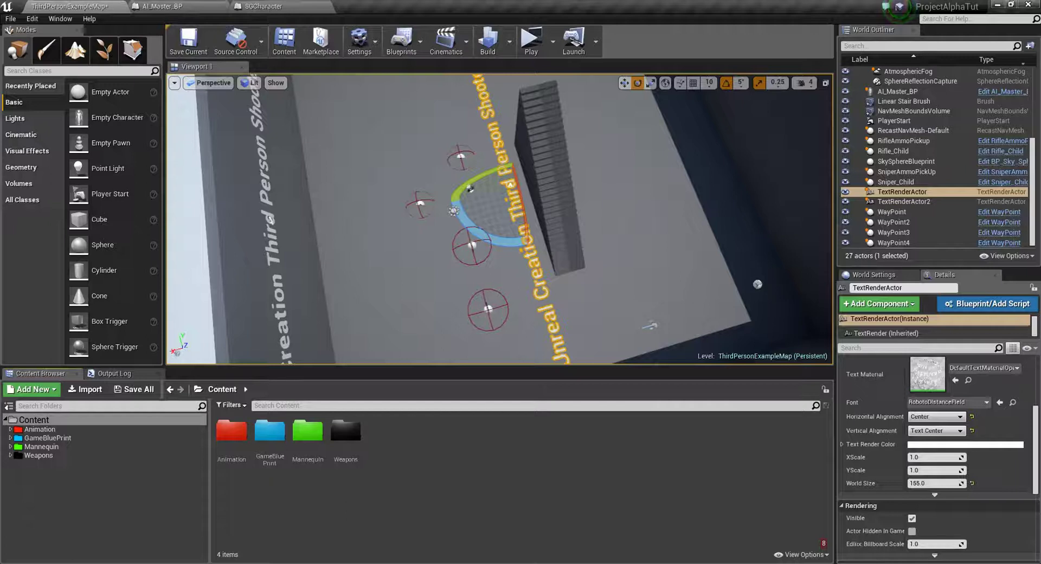
Dismiss the stray system popup and fly over the arena's wall text, waypoints and floor
click(930, 563)
click(613, 435)
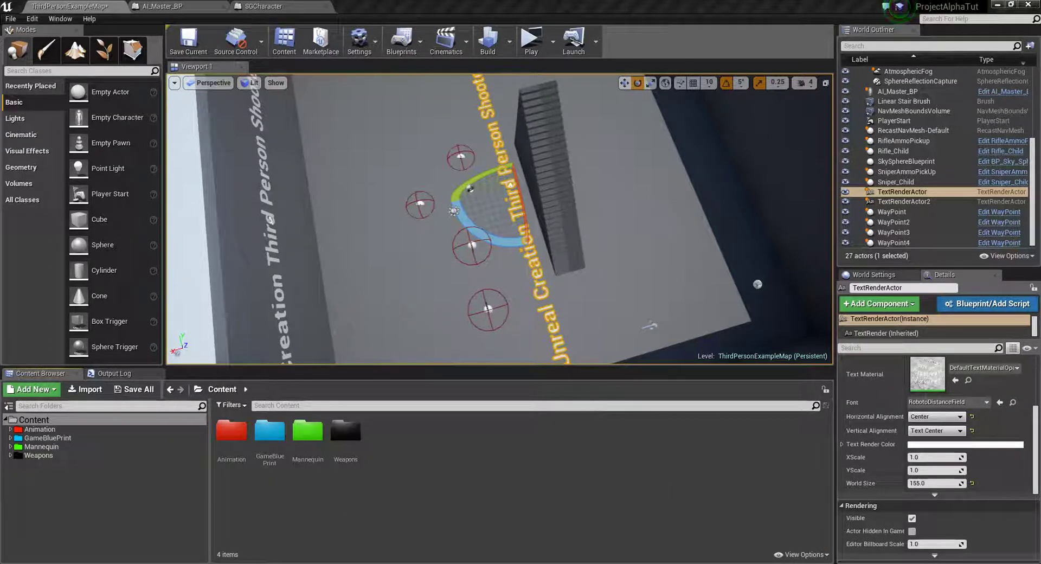
right_drag(499, 217, 532, 206)
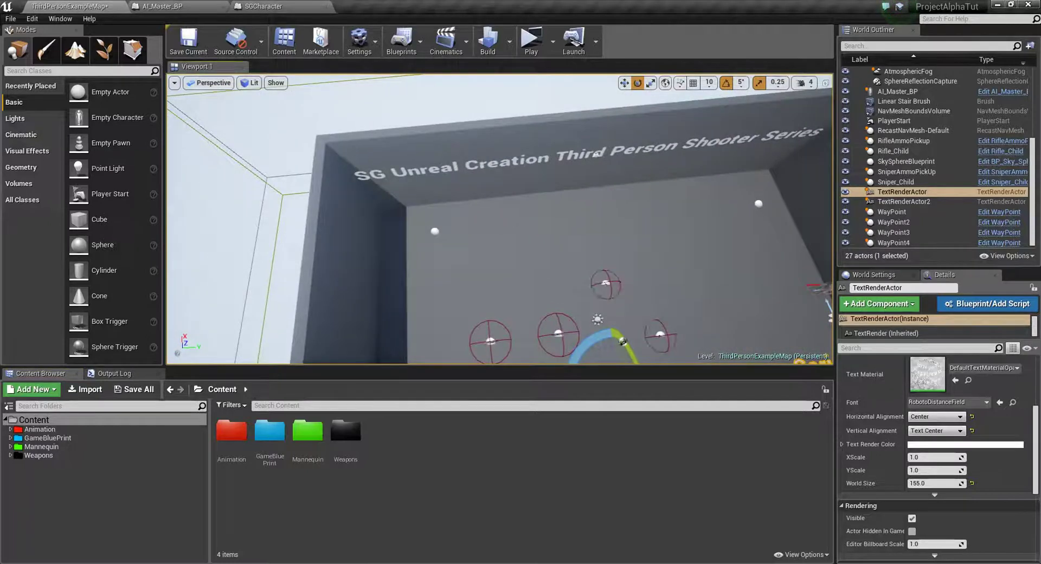
right_drag(673, 235, 656, 239)
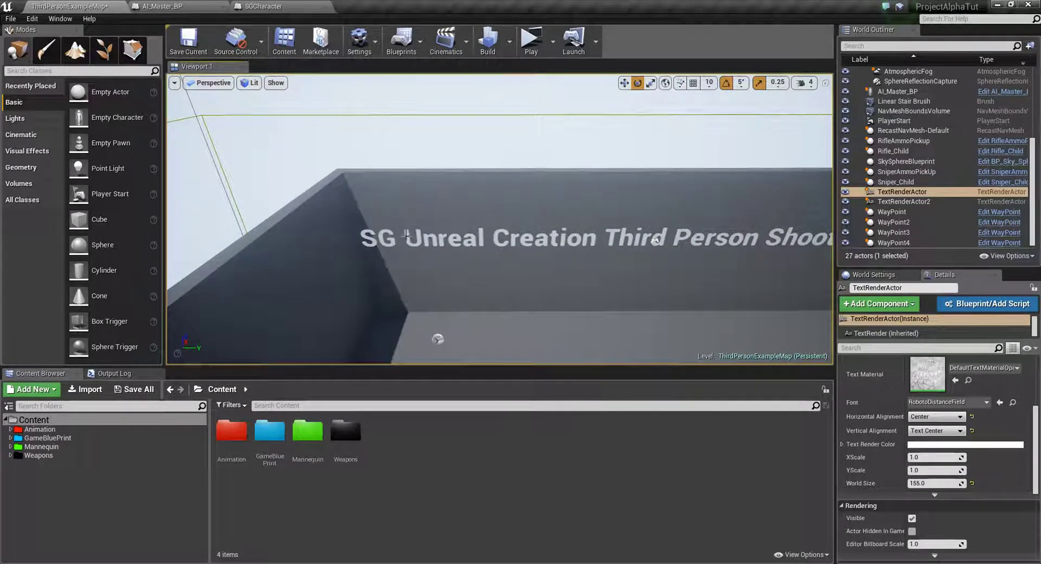
right_drag(657, 238, 713, 149)
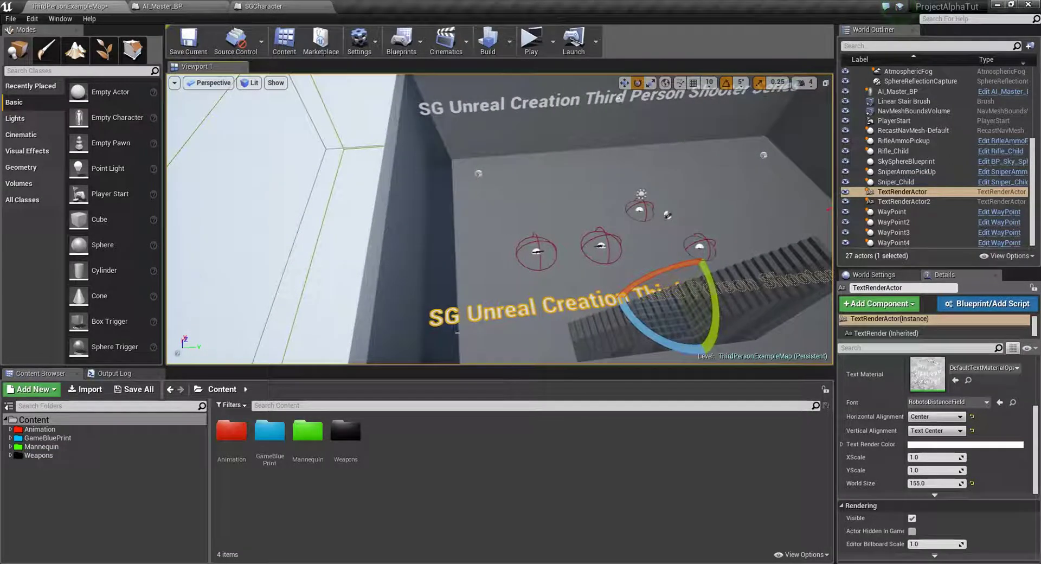
right_drag(713, 149, 713, 149)
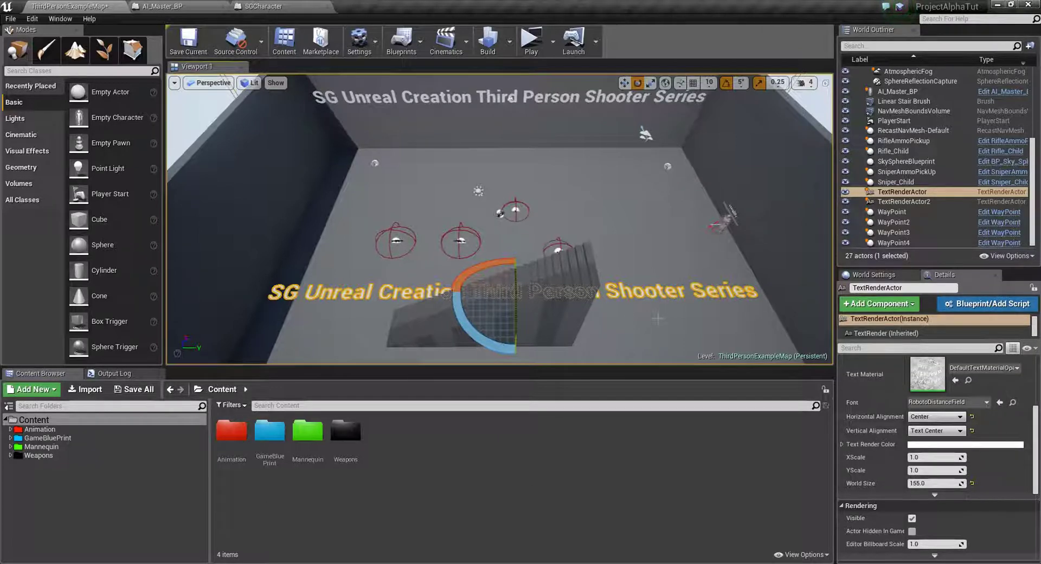
right_drag(713, 149, 713, 149)
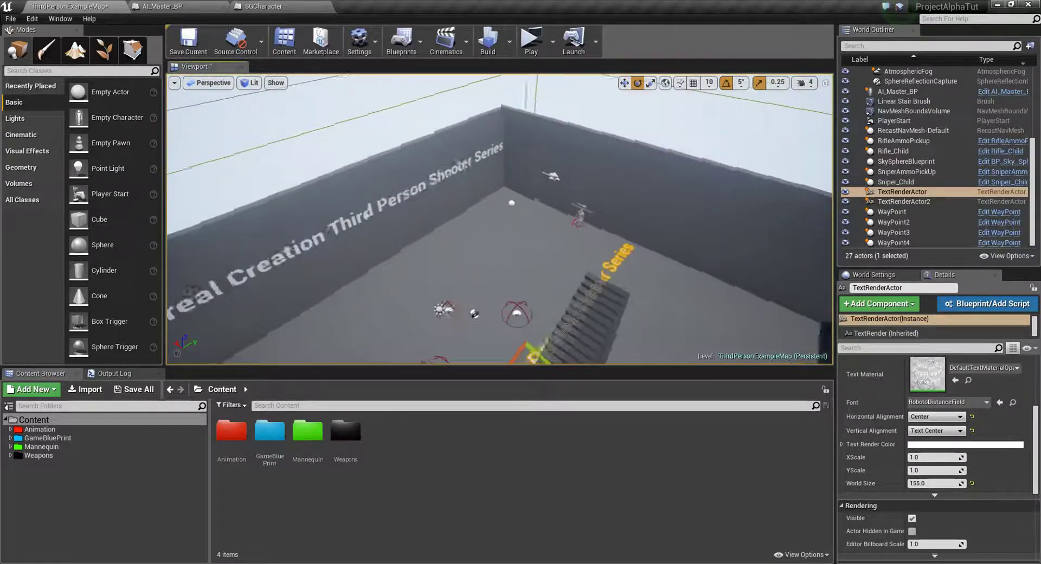
right_drag(573, 232, 572, 232)
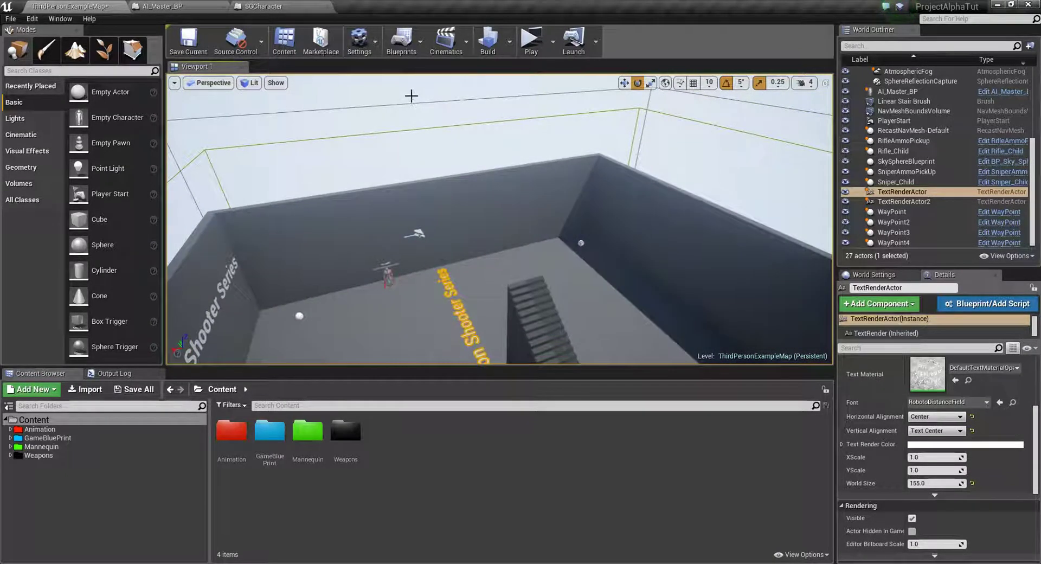
Select the AI_Master_BP character to show its four-element Way Point array in Details
click(412, 96)
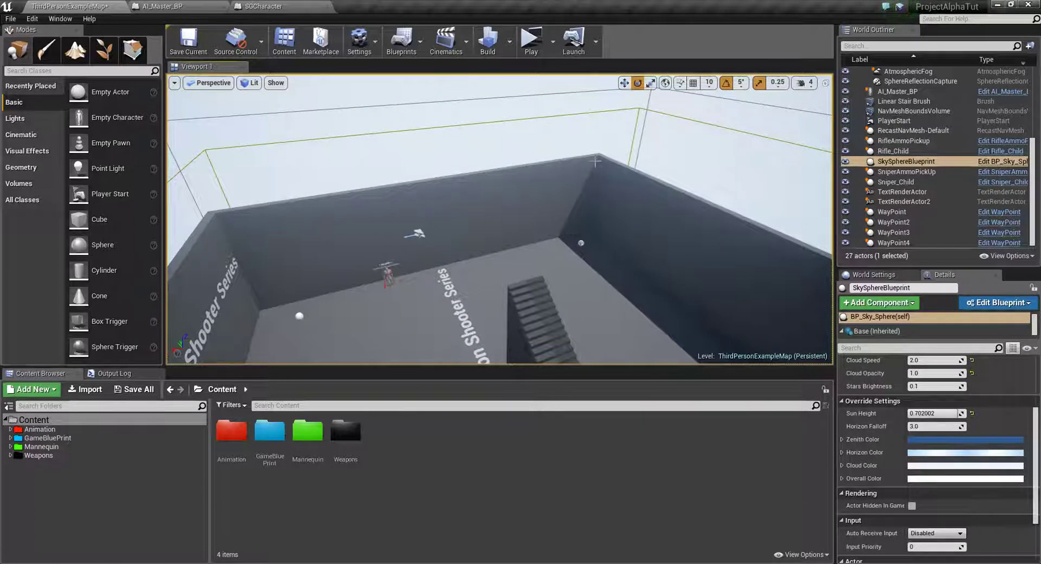
right_drag(608, 277, 608, 277)
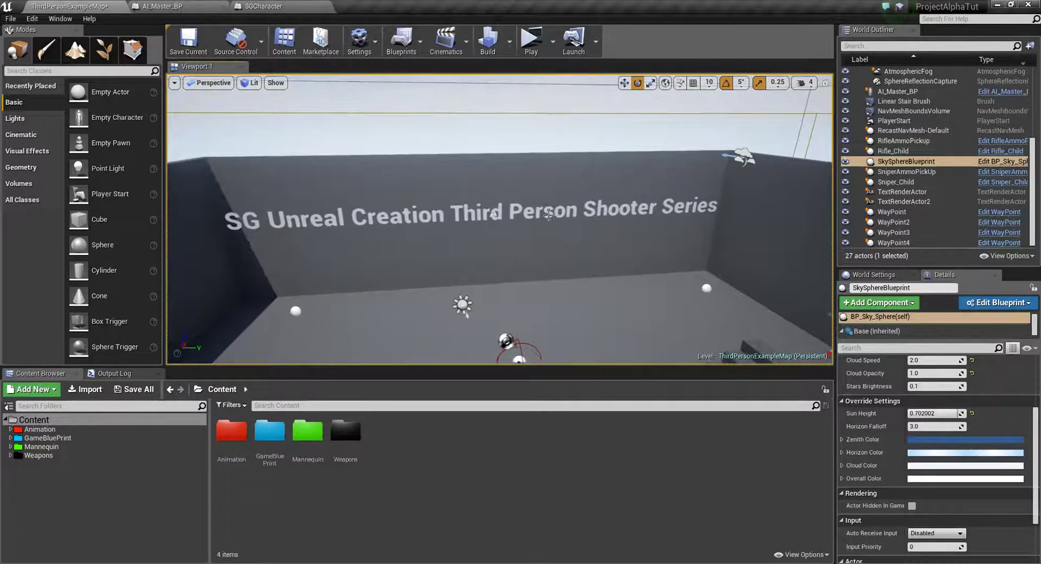
right_drag(493, 214, 493, 215)
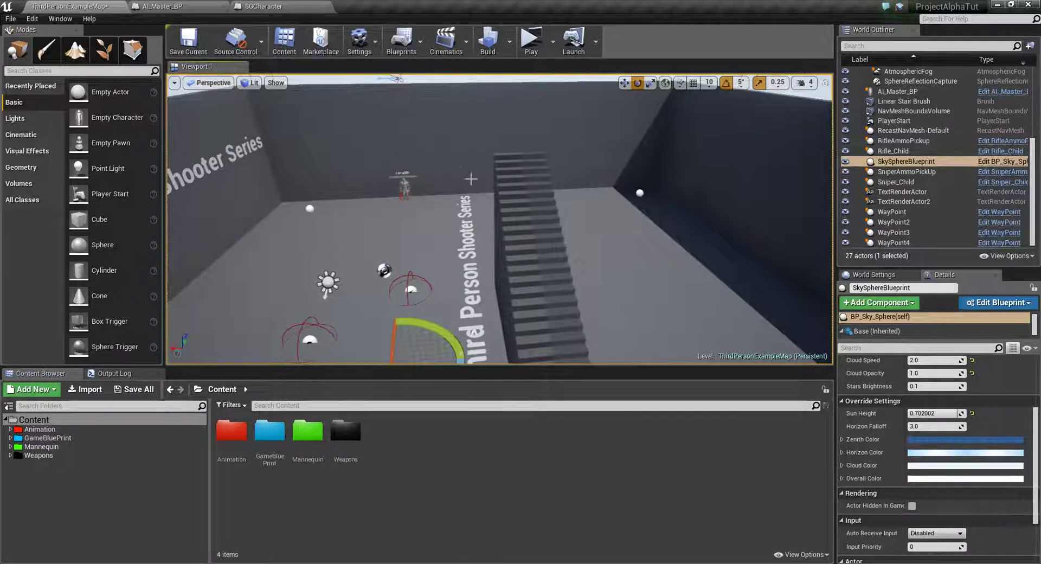
click(406, 187)
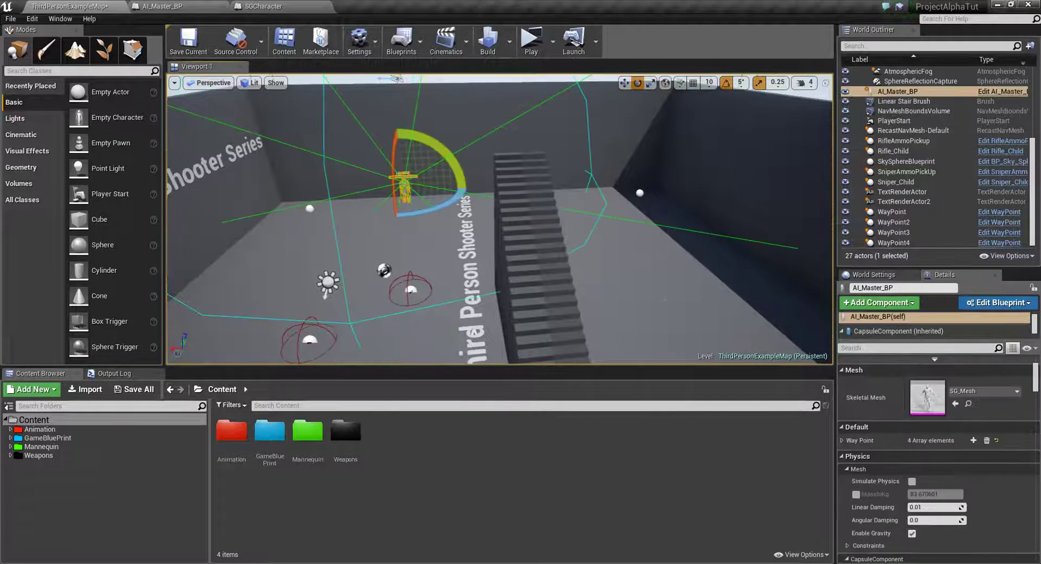
right_drag(493, 215, 493, 215)
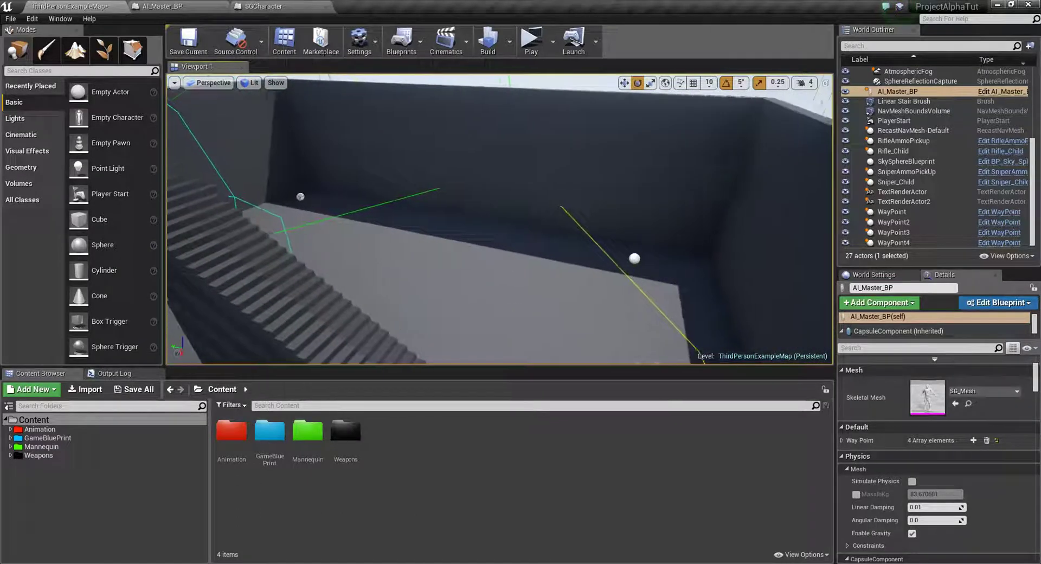
right_drag(532, 215, 531, 215)
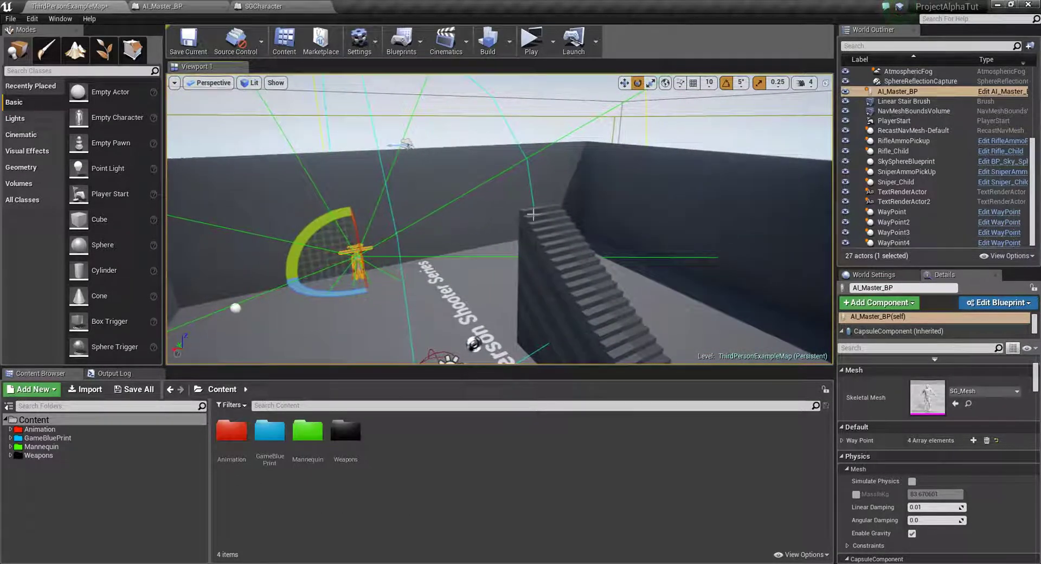
right_drag(590, 254, 590, 253)
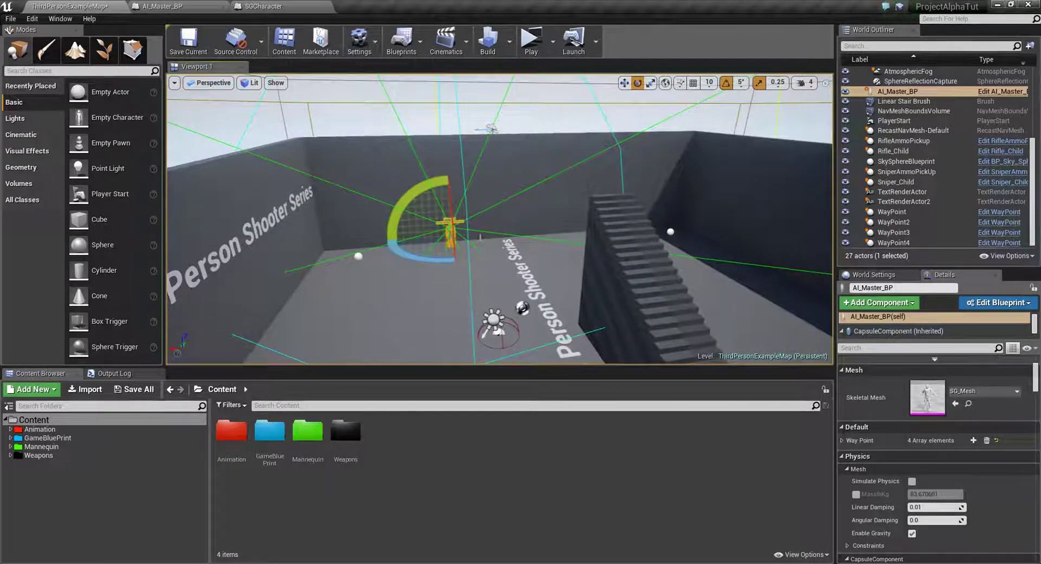
right_drag(689, 234, 689, 234)
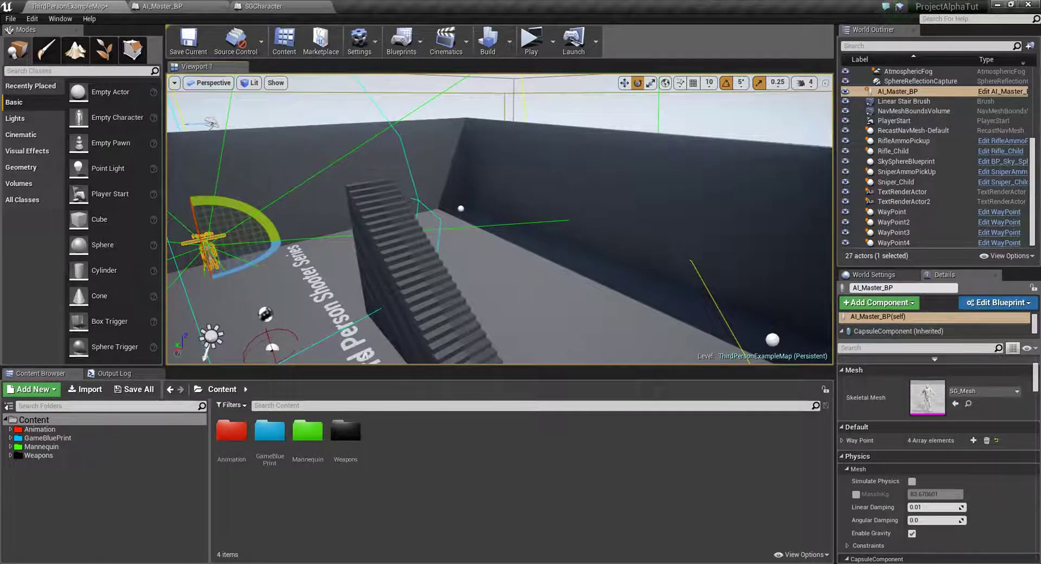
right_drag(689, 233, 689, 233)
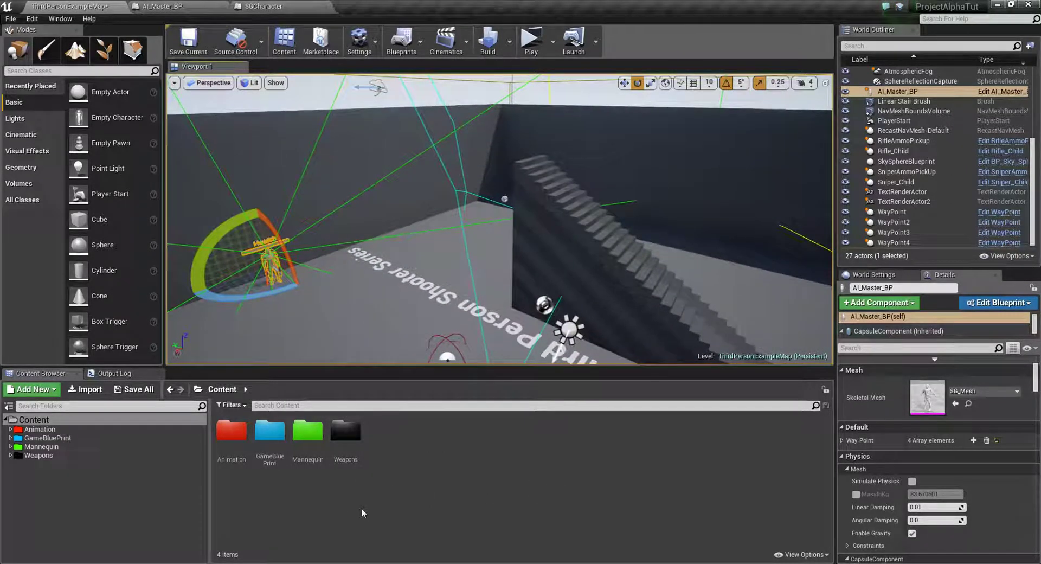
right_drag(689, 233, 689, 233)
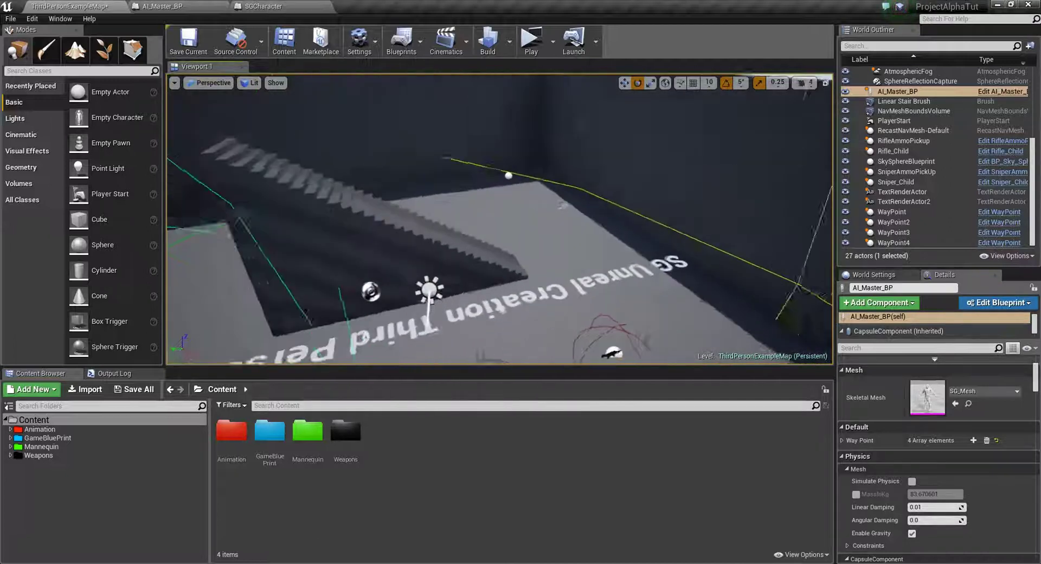
right_drag(527, 231, 730, 243)
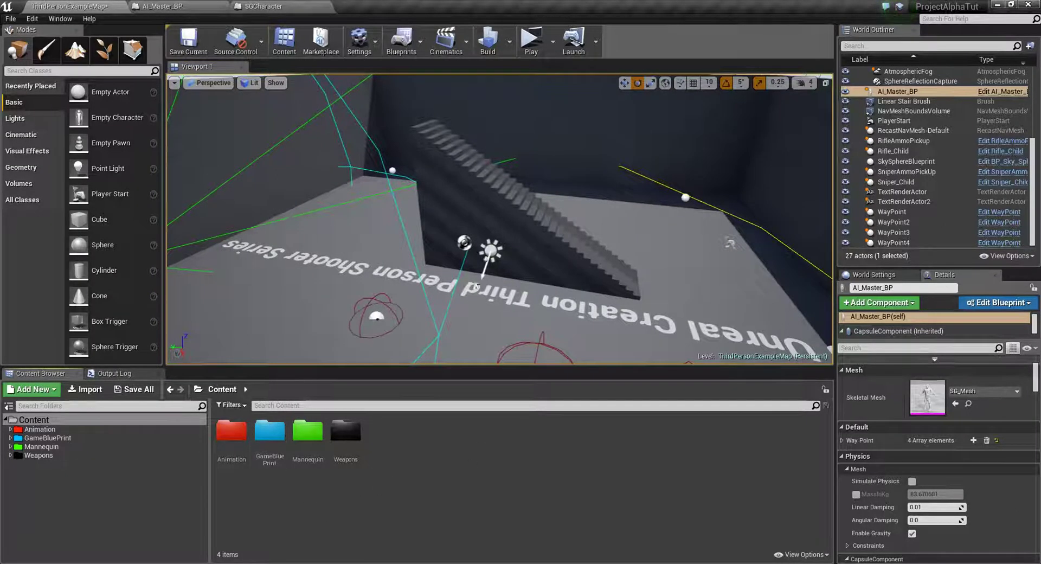
key(f)
mouse_move(499, 217)
right_down()
mouse_move(542, 228)
mouse_move(488, 228)
right_up()
Browse GameBluePrint > AIBlueprint in the Content Browser and open AI_Master_BP for editing
click(268, 434)
double_click(268, 440)
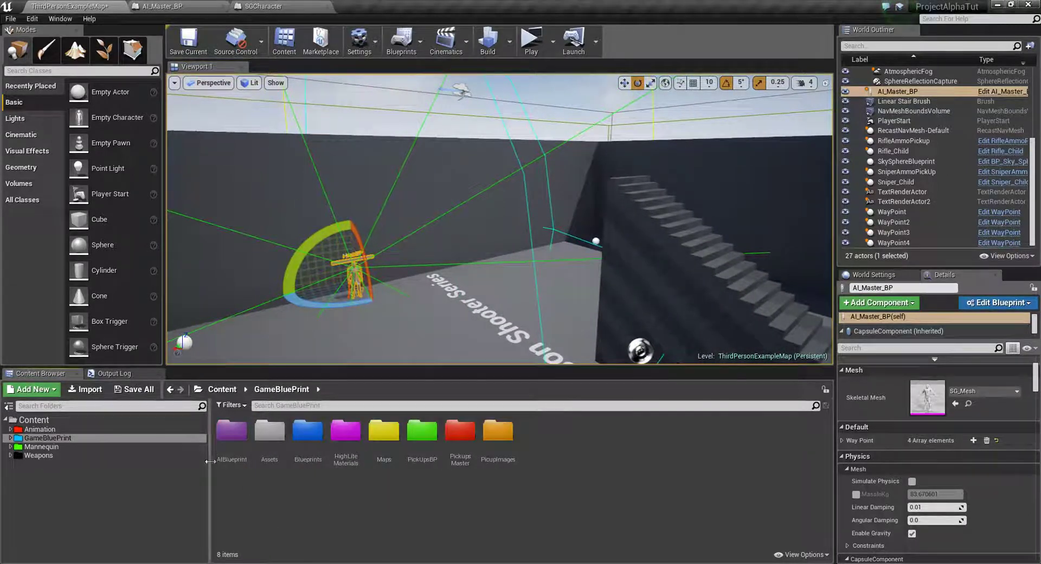
double_click(242, 453)
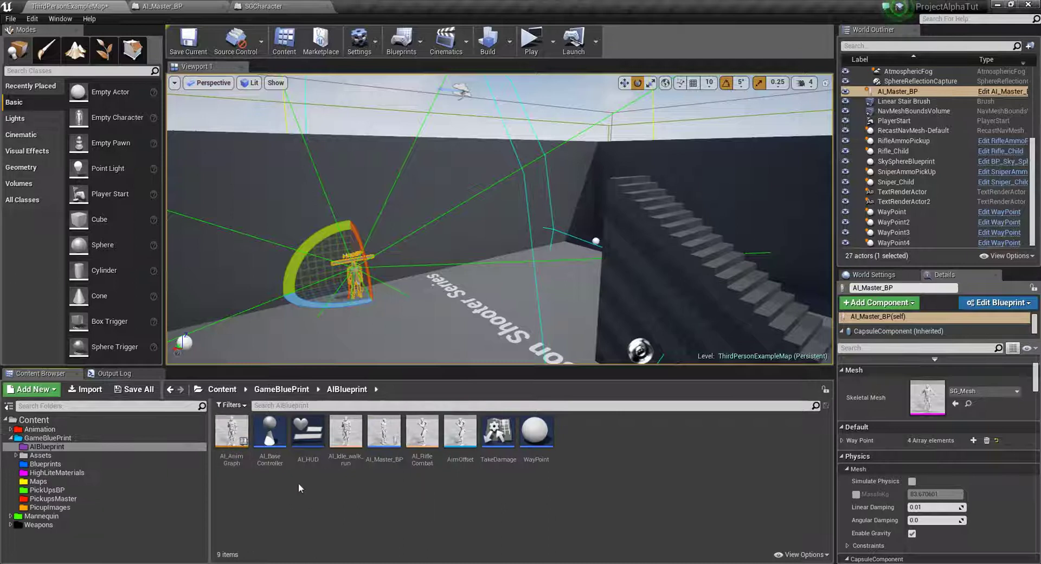
double_click(386, 434)
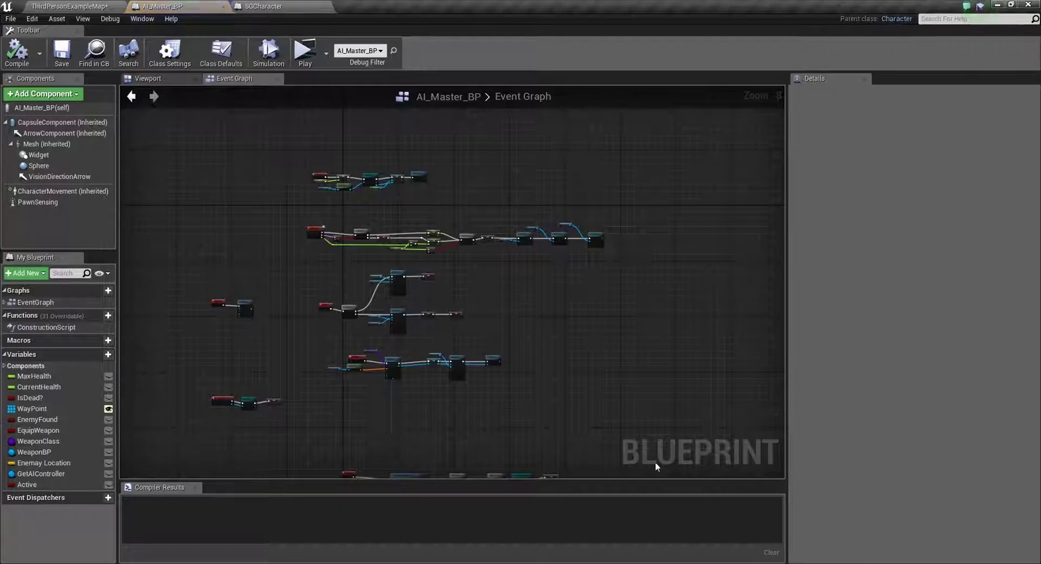
scroll(373, 403, up, 2)
scroll(407, 407, up, 2)
scroll(539, 288, up, 2)
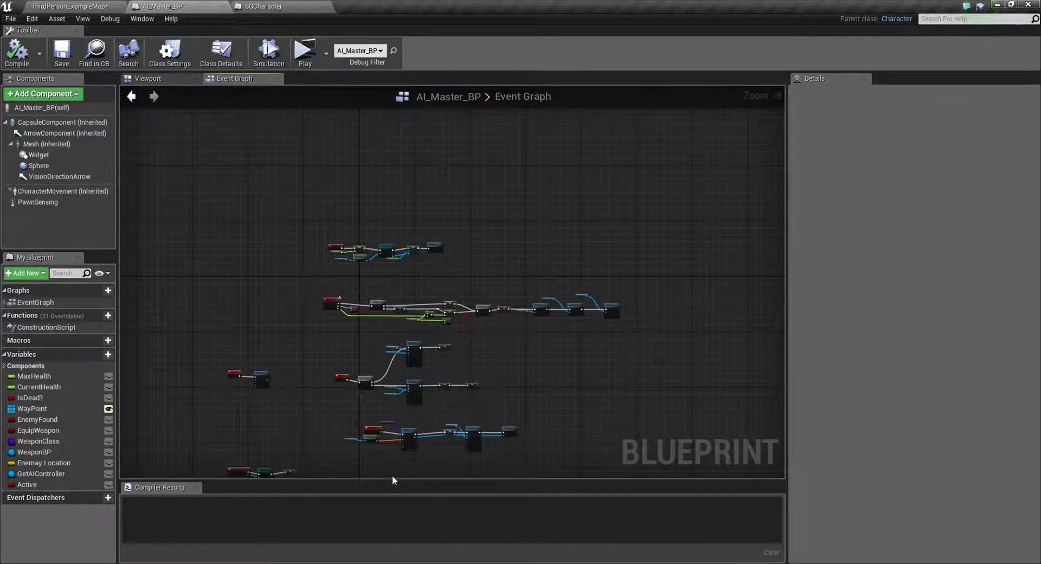
scroll(386, 282, down, 3)
scroll(389, 328, up, 4)
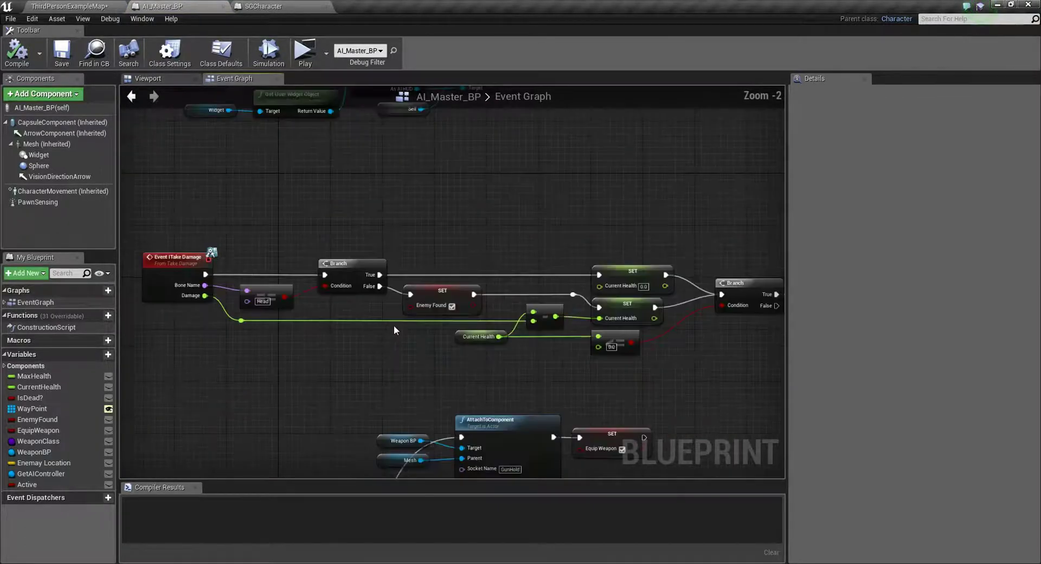
scroll(394, 324, up, 2)
right_drag(238, 279, 408, 327)
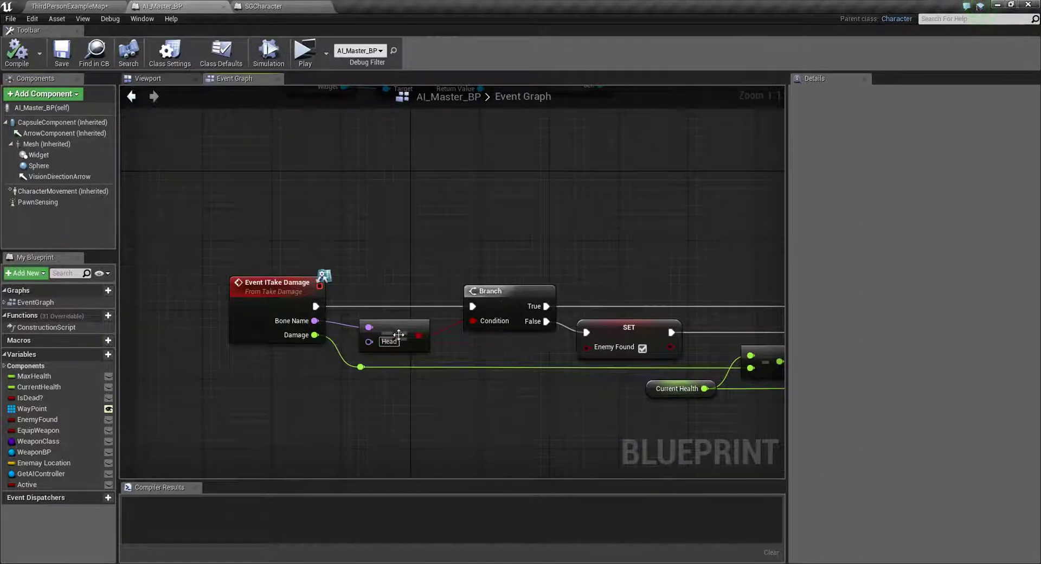
drag(397, 323, 405, 314)
right_drag(648, 251, 305, 261)
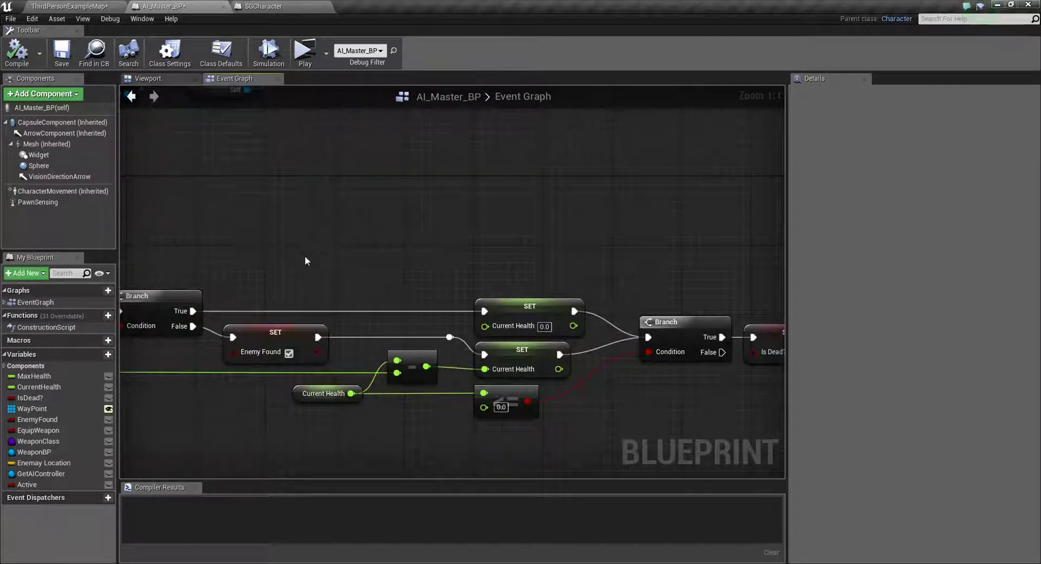
click(518, 311)
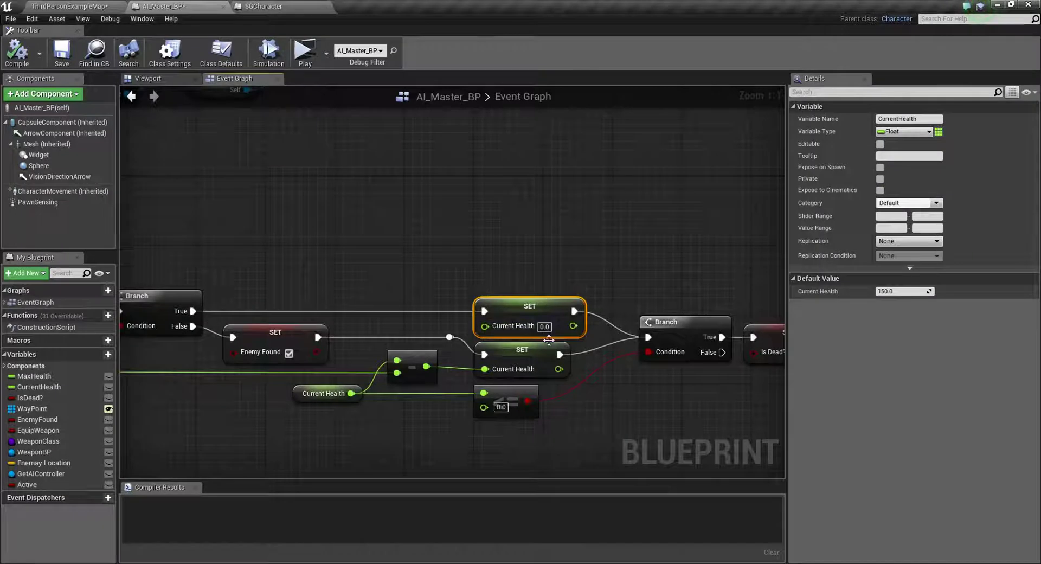
right_drag(626, 373, 412, 374)
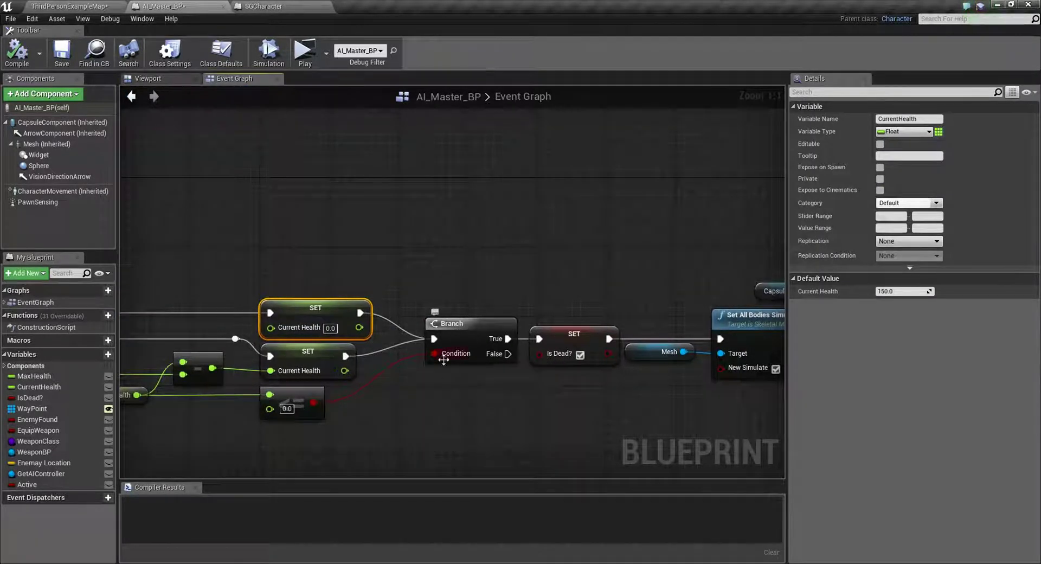
click(297, 400)
right_drag(618, 343, 454, 426)
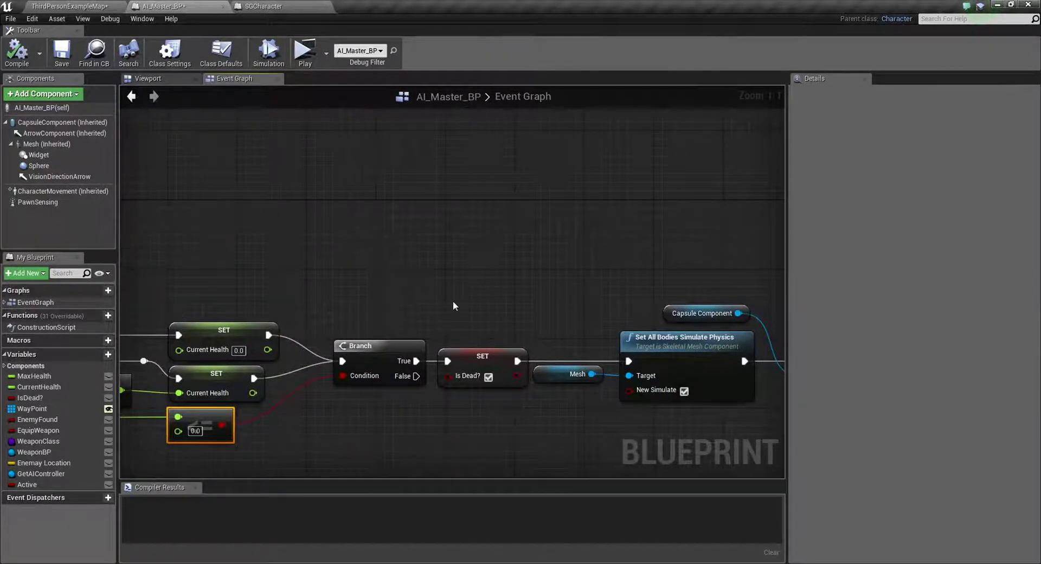
scroll(448, 402, down, 4)
right_drag(533, 412, 372, 346)
drag(326, 323, 664, 401)
drag(633, 372, 710, 372)
scroll(347, 380, up, 4)
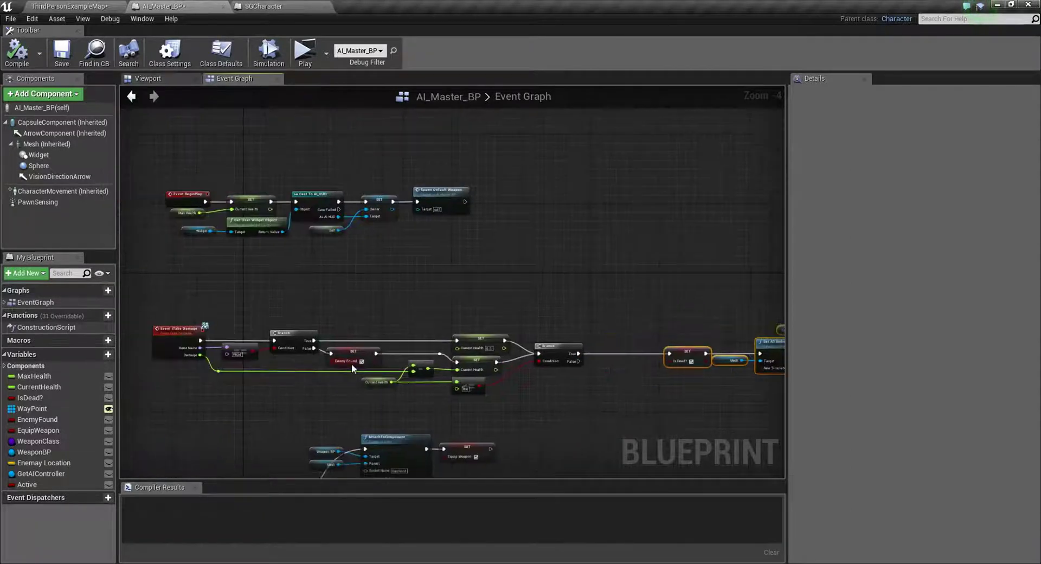
right_drag(251, 411, 374, 388)
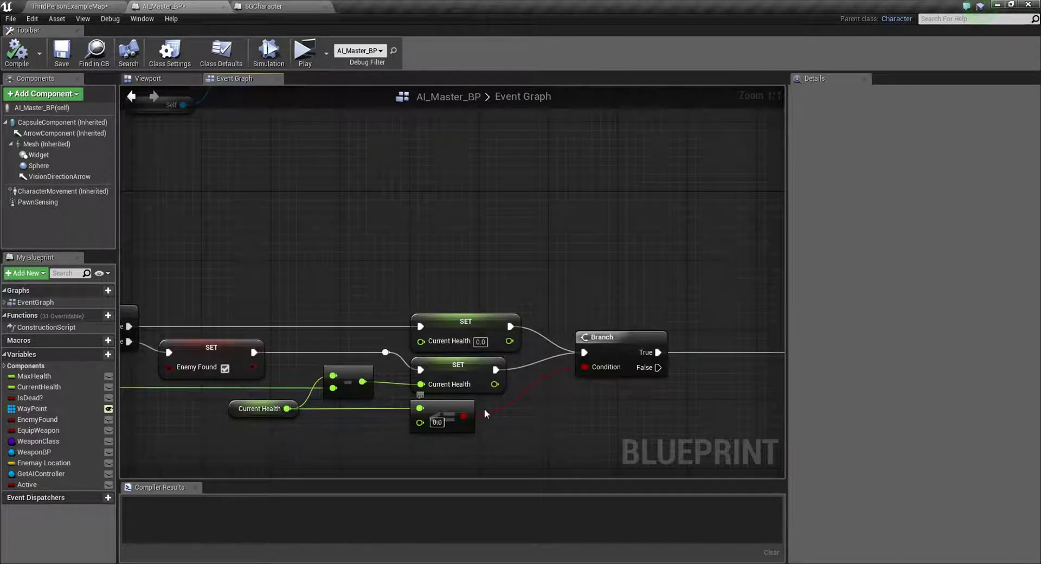
right_drag(664, 412, 473, 411)
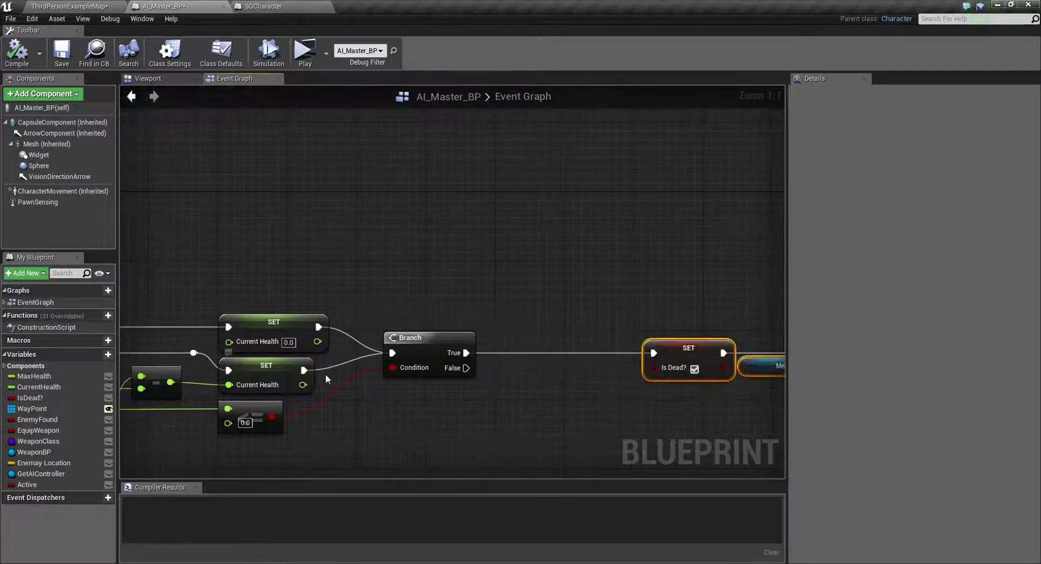
right_drag(618, 400, 357, 392)
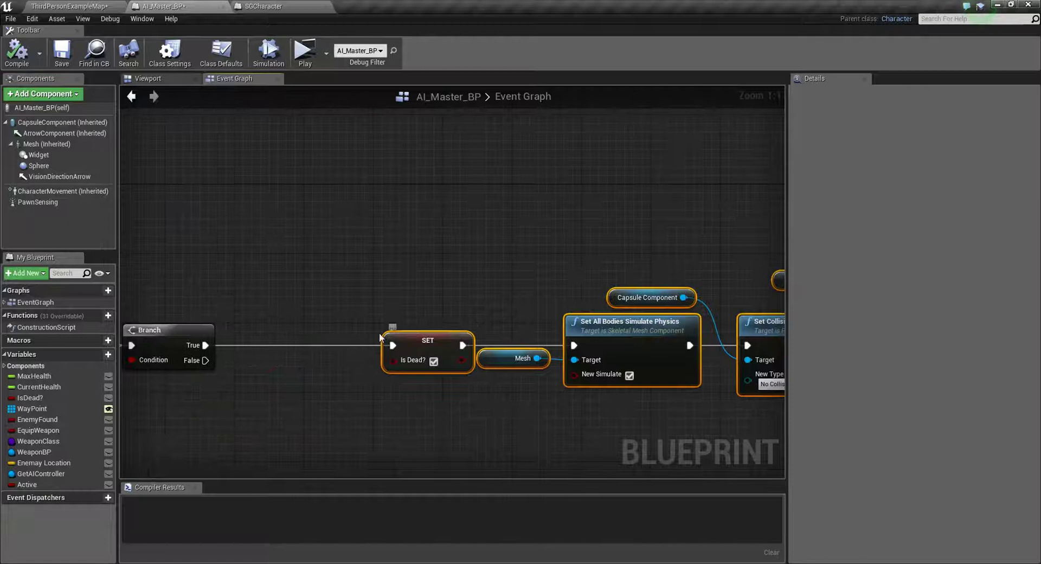
right_drag(427, 378, 626, 359)
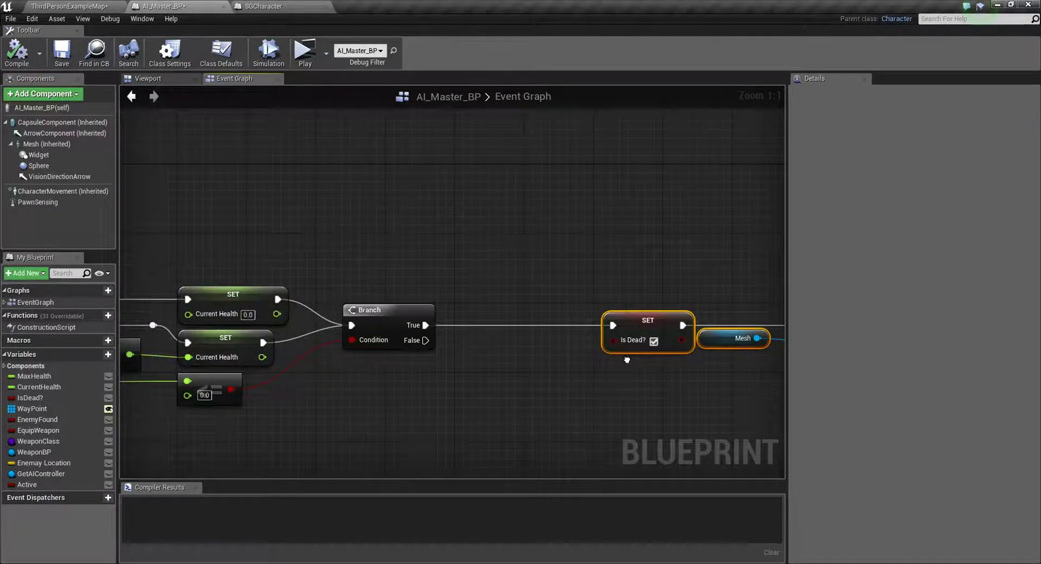
Add a DoOnce node and wire Branch True through it into SET Is Dead?
right_click(496, 316)
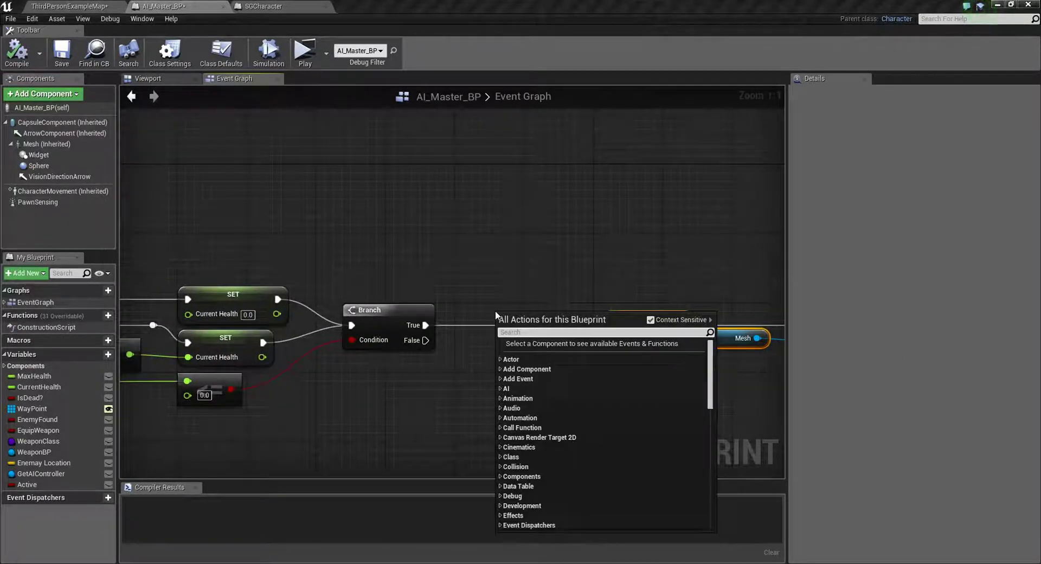
text(do)
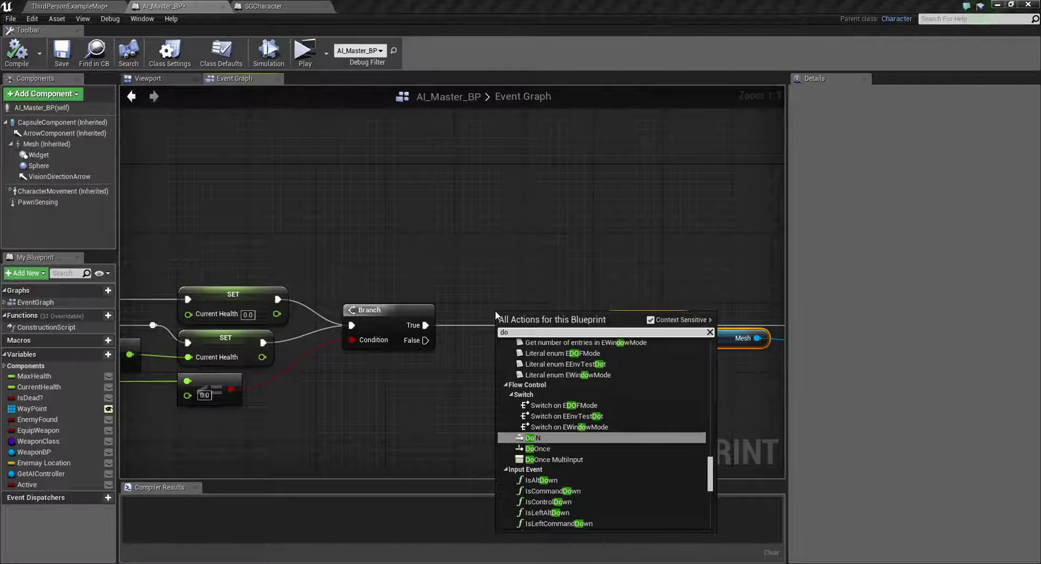
click(542, 449)
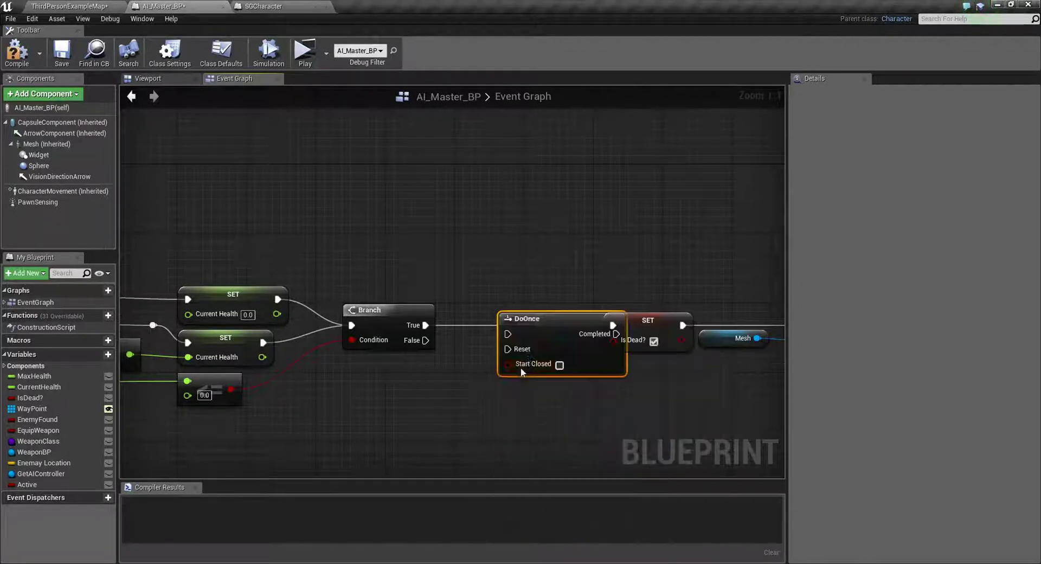
drag(548, 320, 504, 311)
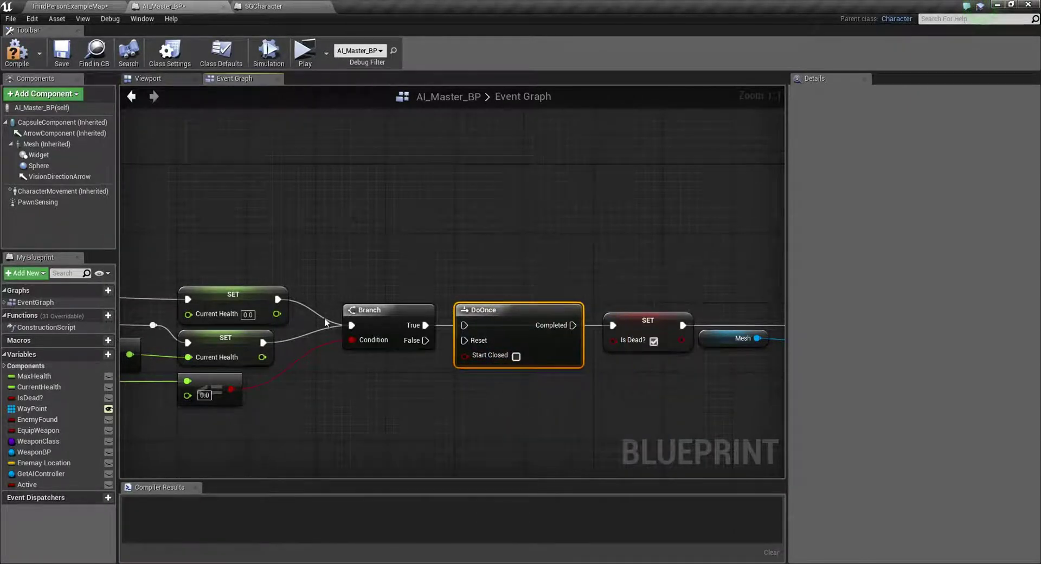
drag(426, 324, 464, 325)
drag(572, 325, 613, 325)
Wire the top SET Current Health into DoOnce through a reroute point just before it
mouse_move(391, 427)
right_down()
mouse_move(665, 425)
mouse_move(946, 400)
right_up()
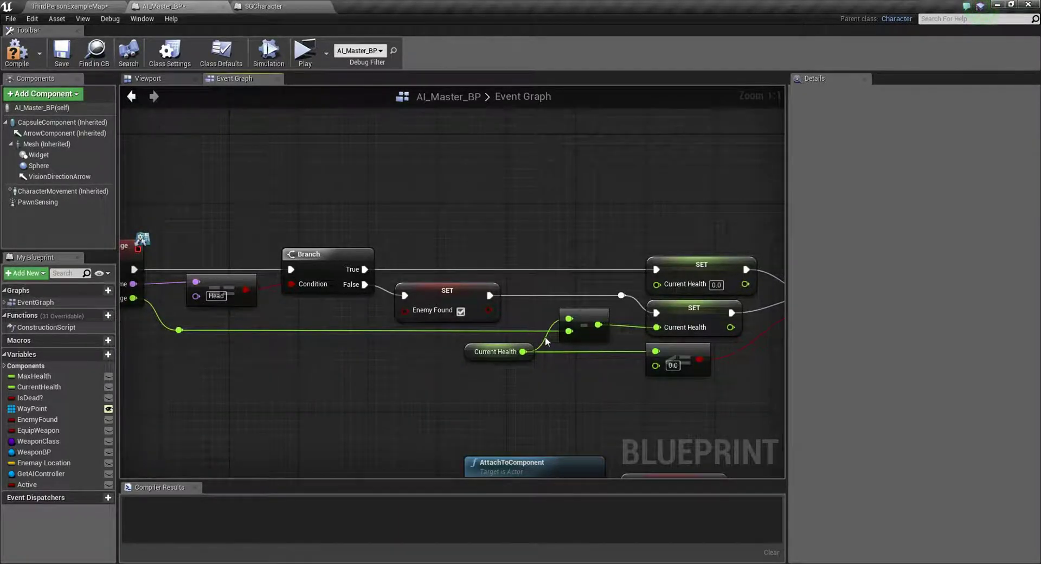
right_drag(714, 362, 369, 377)
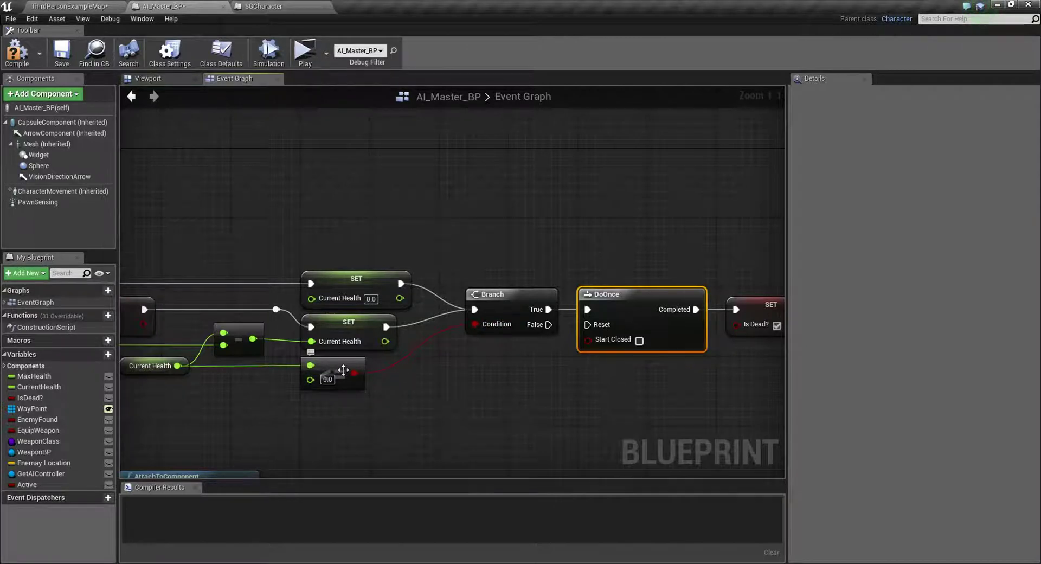
right_drag(666, 271, 327, 281)
drag(400, 266, 718, 370)
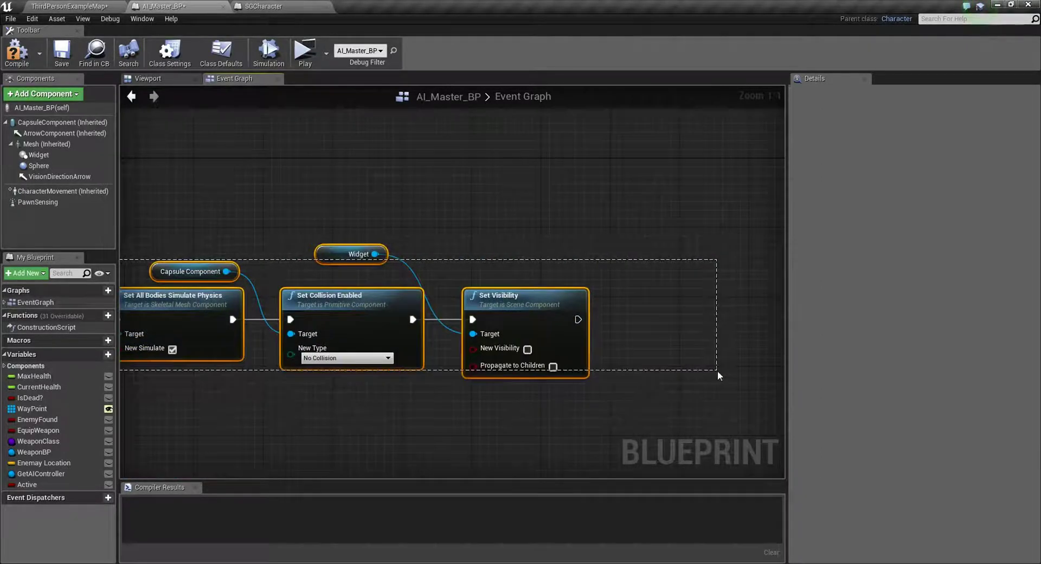
mouse_move(312, 407)
right_down()
mouse_move(721, 368)
mouse_move(719, 388)
right_up()
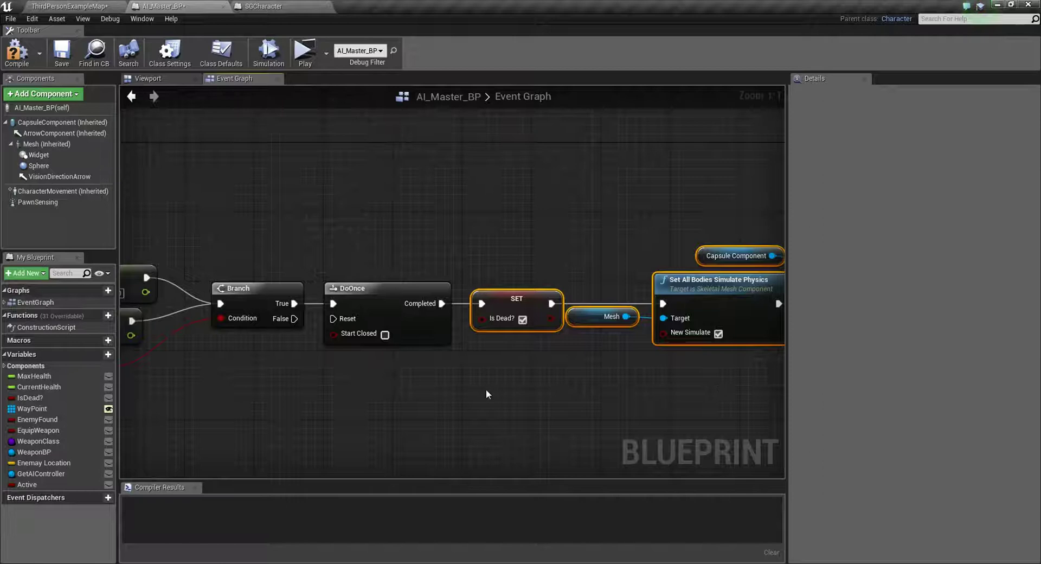
right_drag(412, 342, 648, 368)
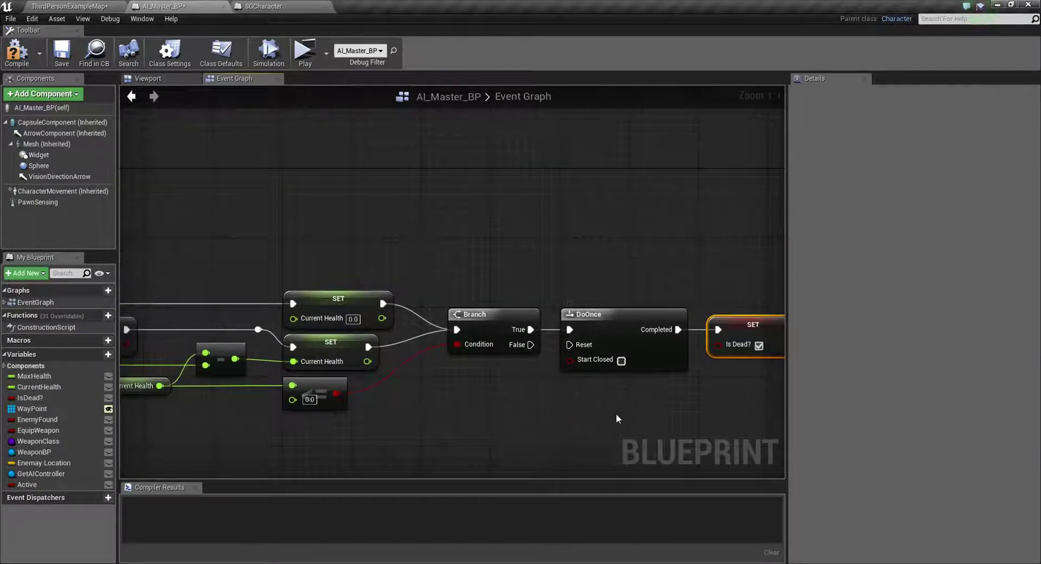
drag(383, 303, 573, 335)
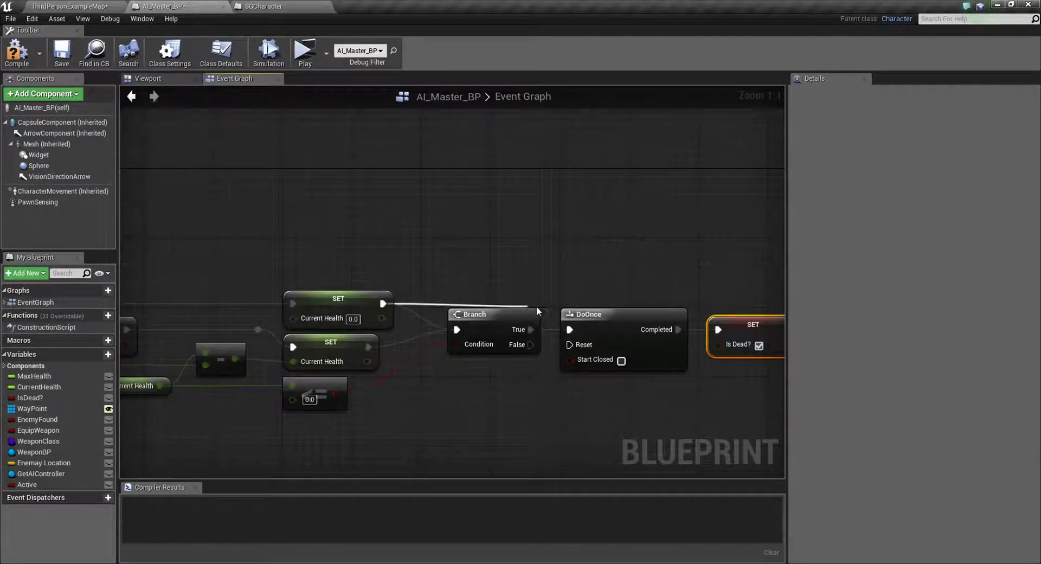
double_click(424, 305)
drag(424, 305, 537, 303)
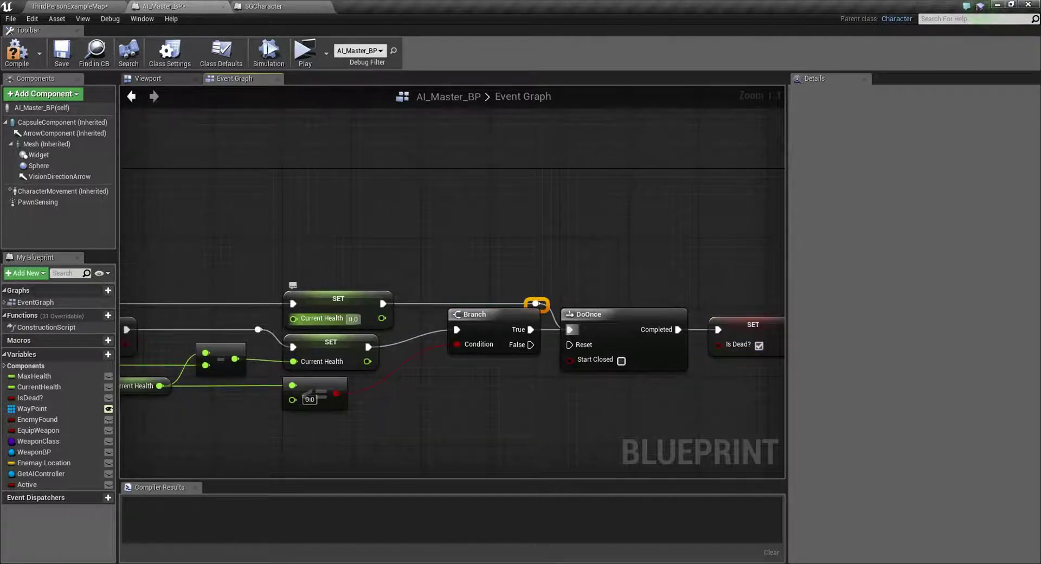
click(414, 409)
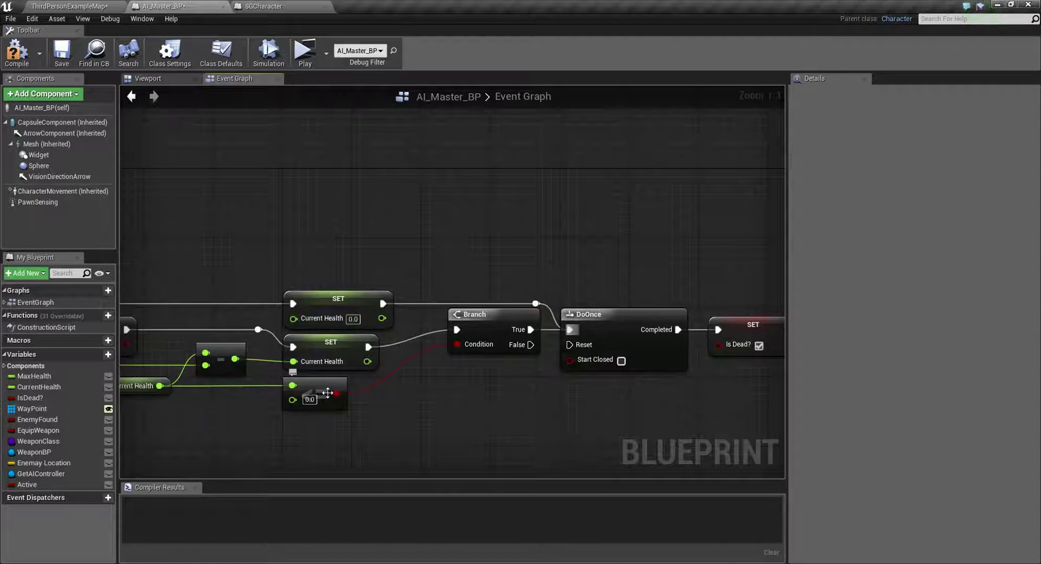
Review the death chain through Set Visibility, then compile and save AI_Master_BP
right_drag(486, 404, 460, 449)
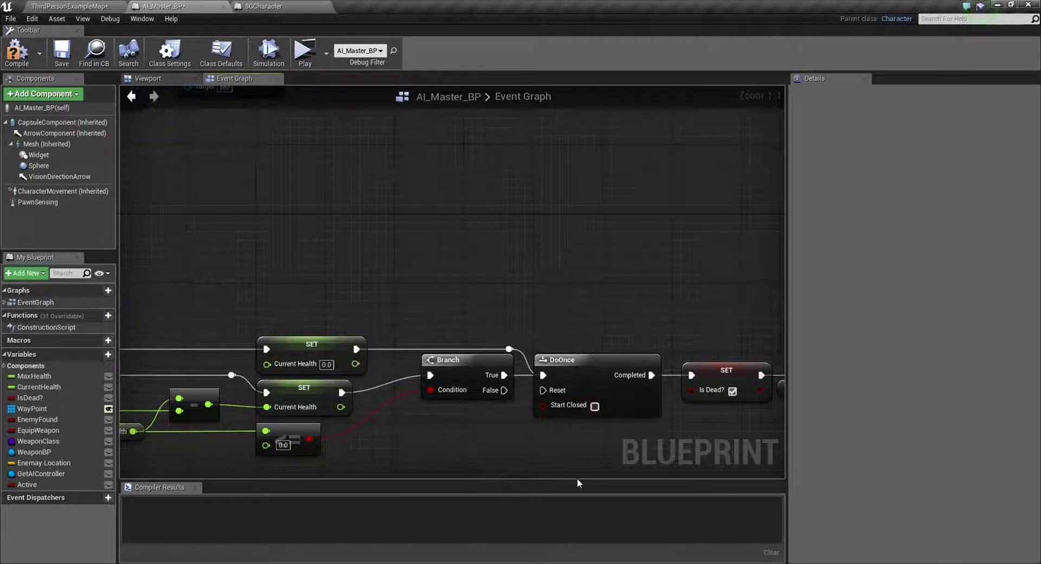
right_drag(408, 437, 560, 399)
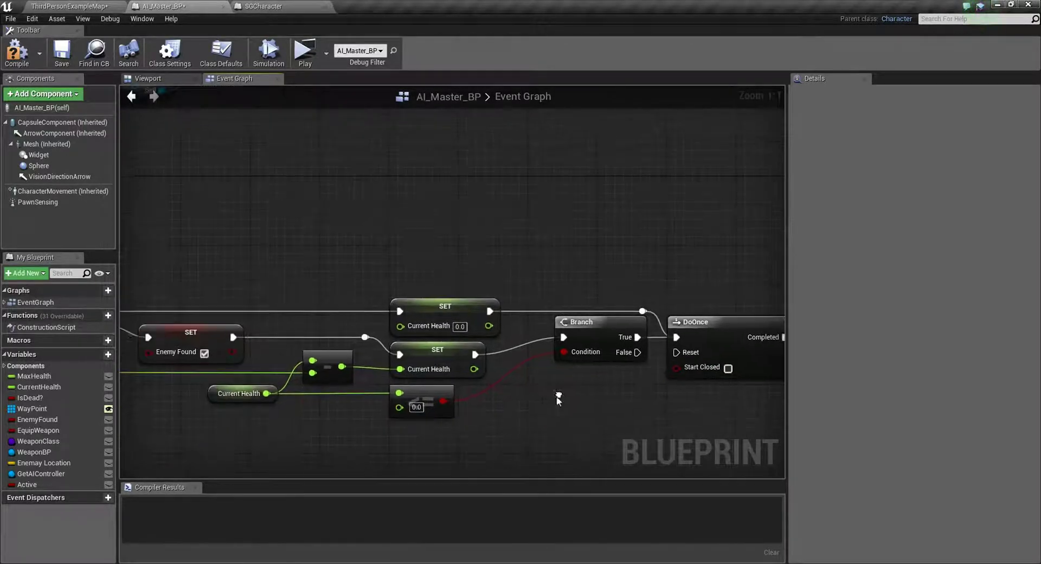
right_drag(701, 414, 332, 424)
scroll(333, 422, down, 2)
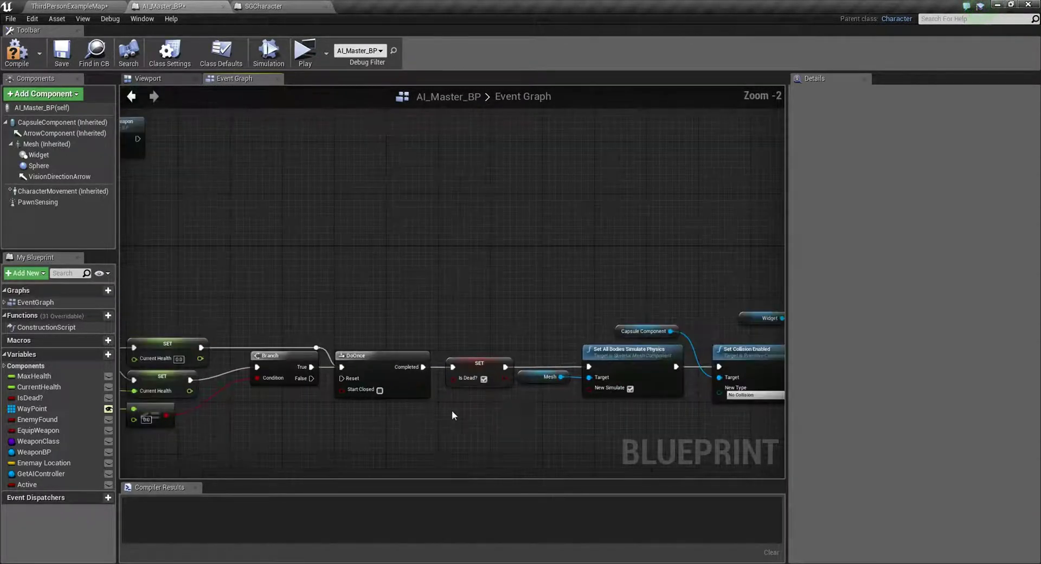
right_drag(453, 418, 276, 406)
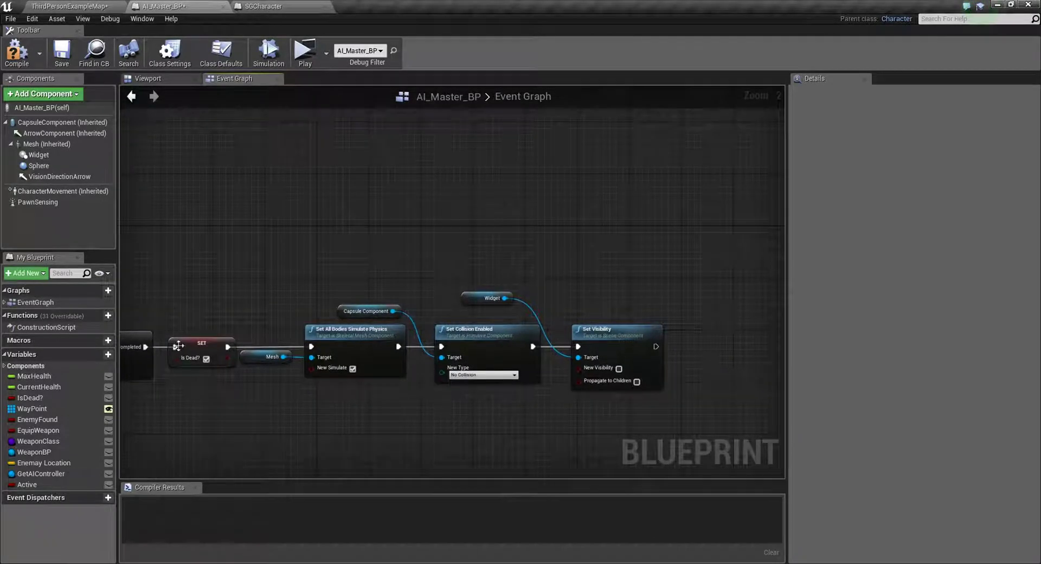
click(16, 51)
click(60, 54)
right_drag(572, 425, 491, 425)
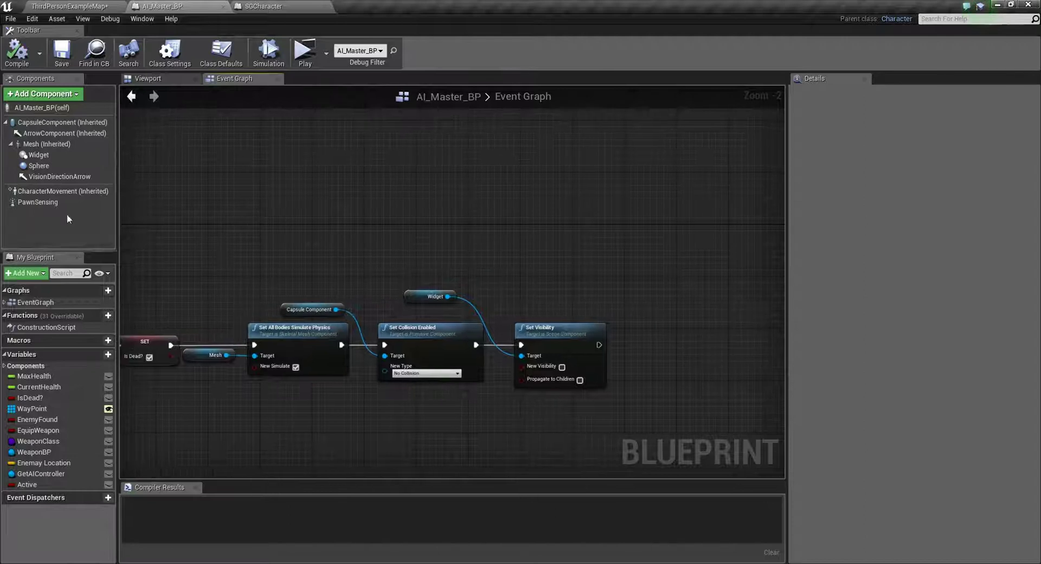
Add a Sphere Collision component under the character's Mesh in the 3D preview
click(148, 79)
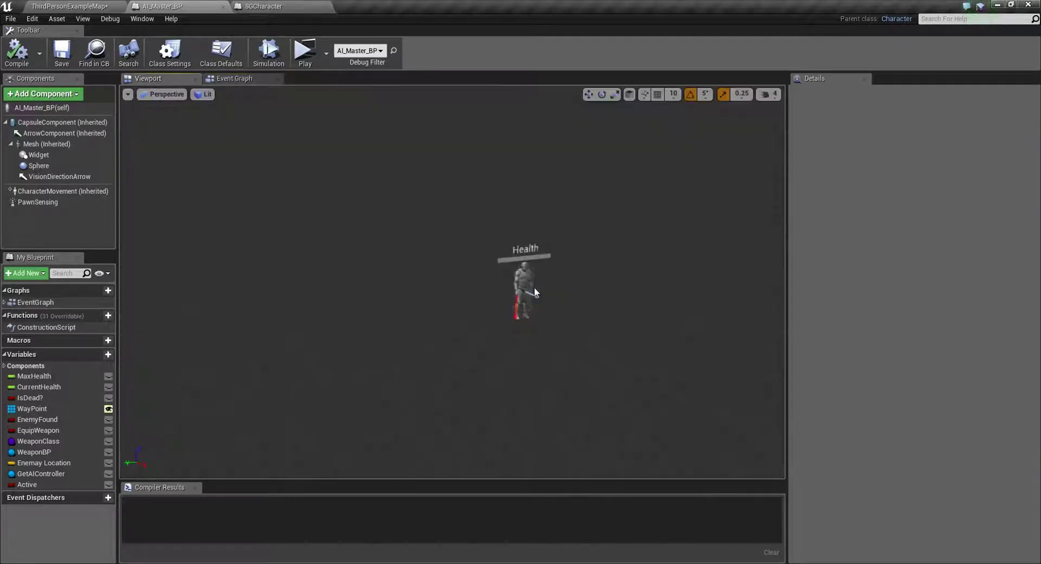
click(39, 165)
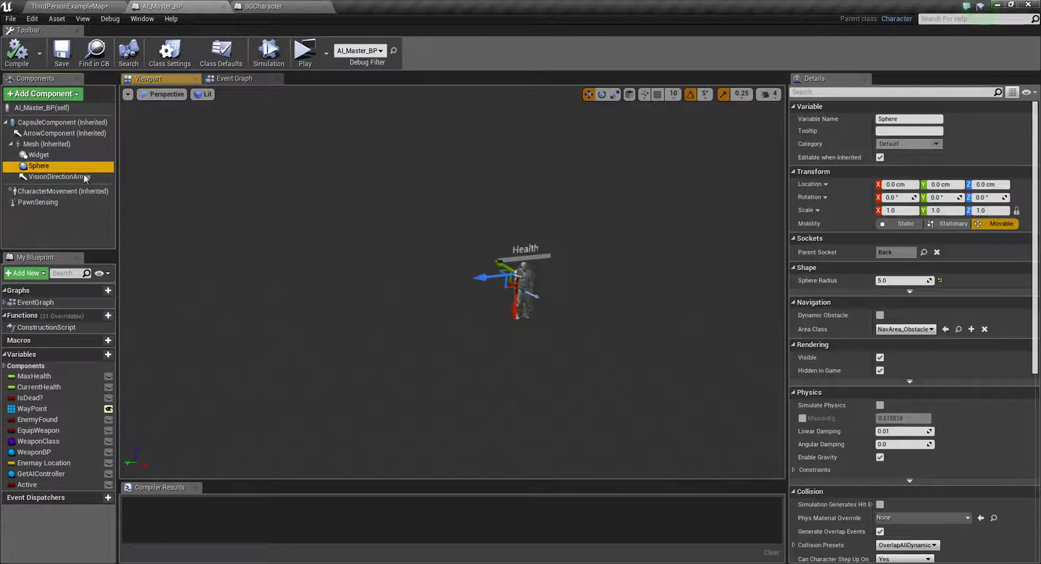
drag(507, 287, 391, 304)
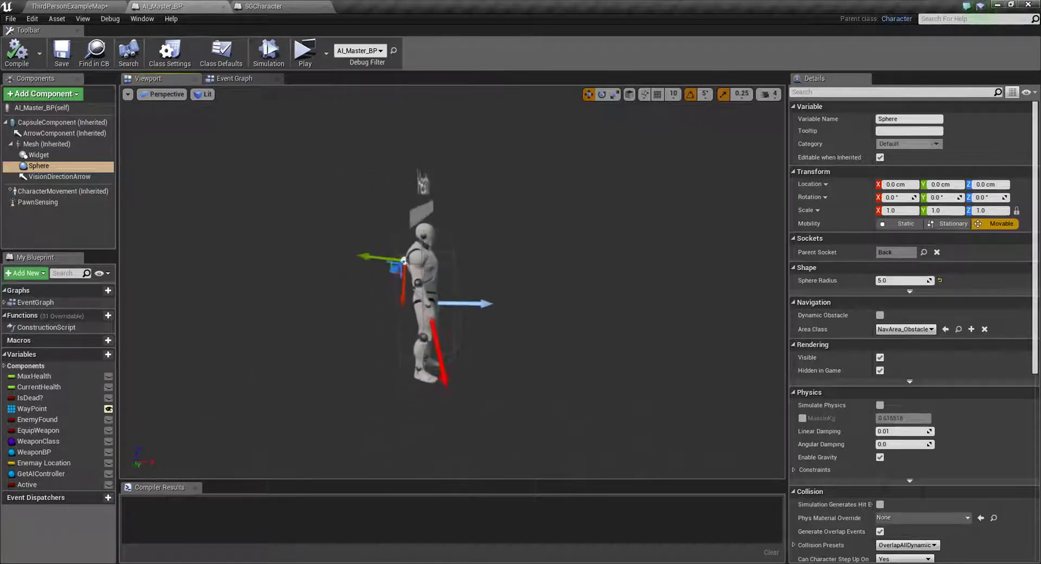
click(56, 95)
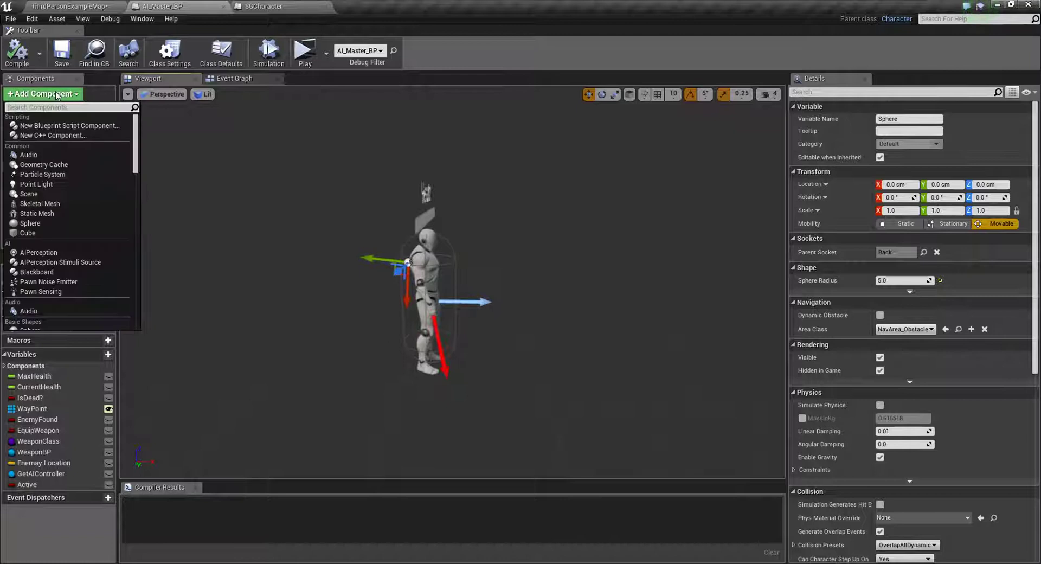
text(spher)
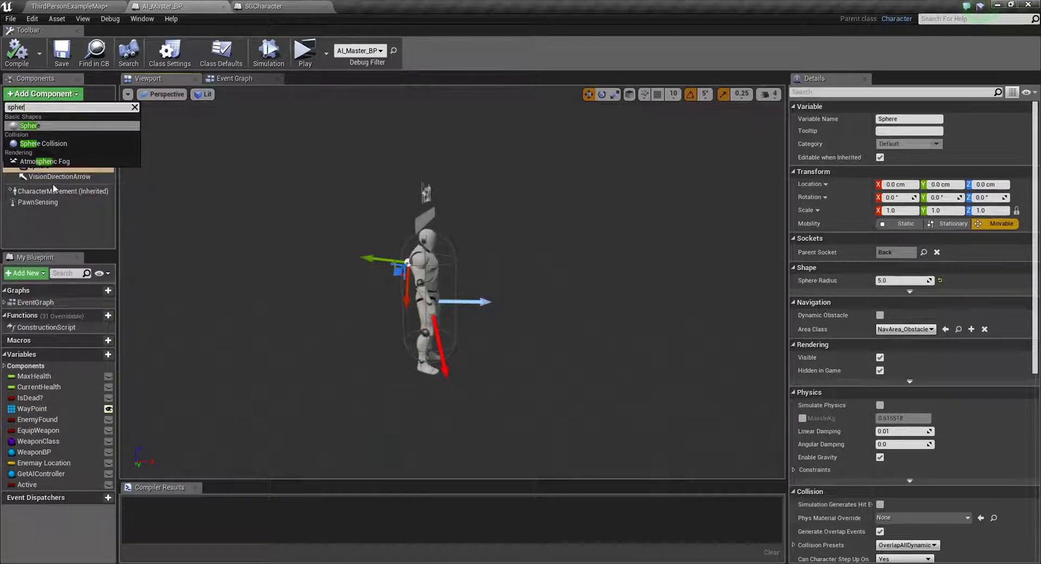
click(49, 145)
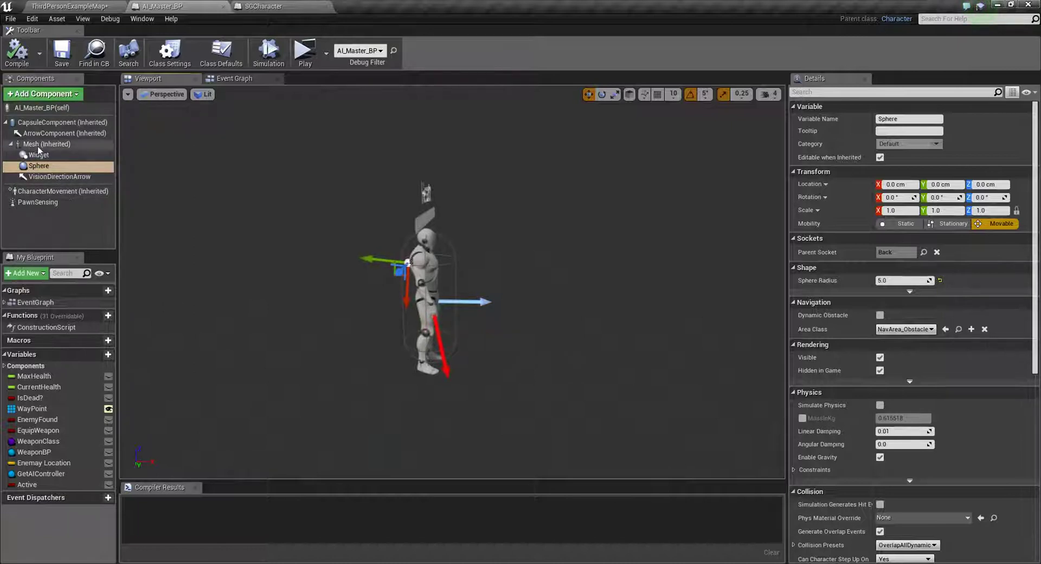
click(57, 96)
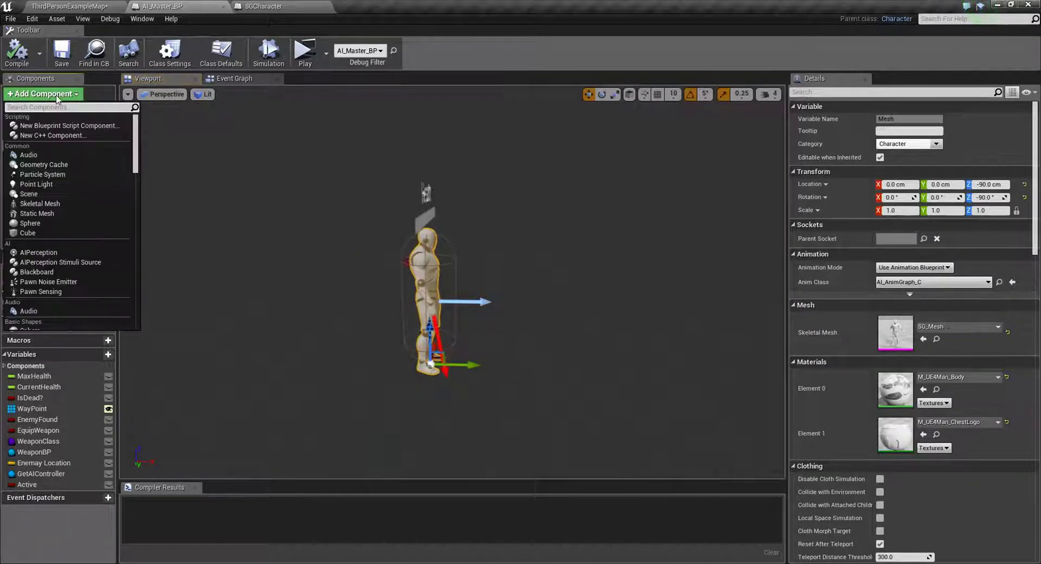
text(spehr)
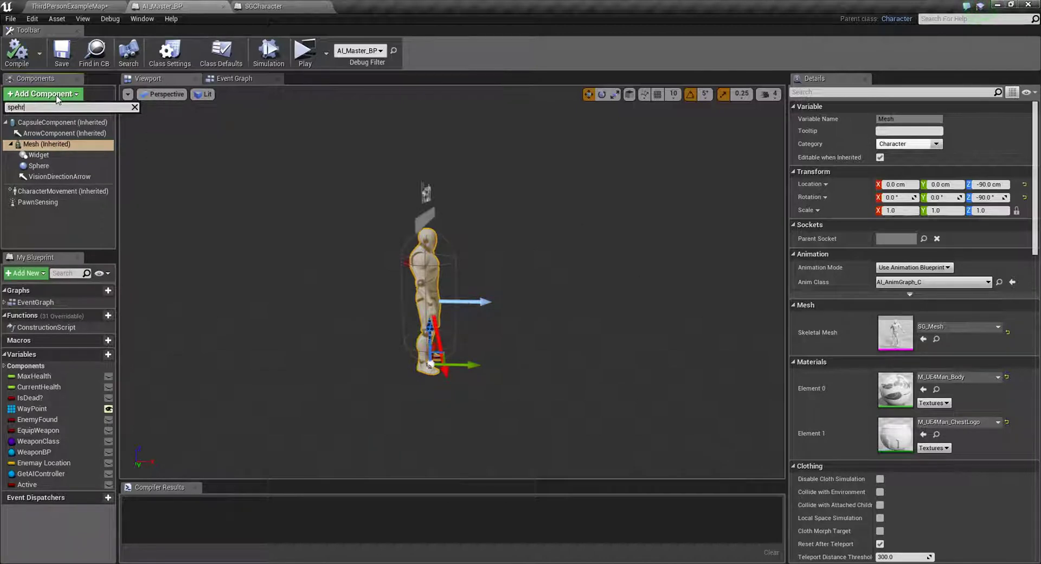
key(BackSpace)
key(BackSpace)
key(BackSpace)
text(he)
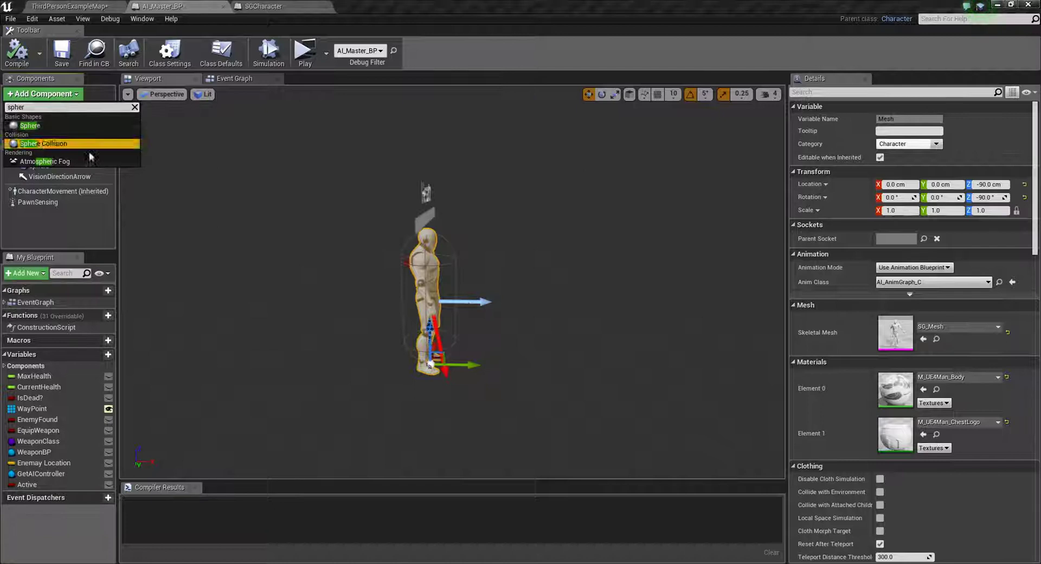
click(43, 143)
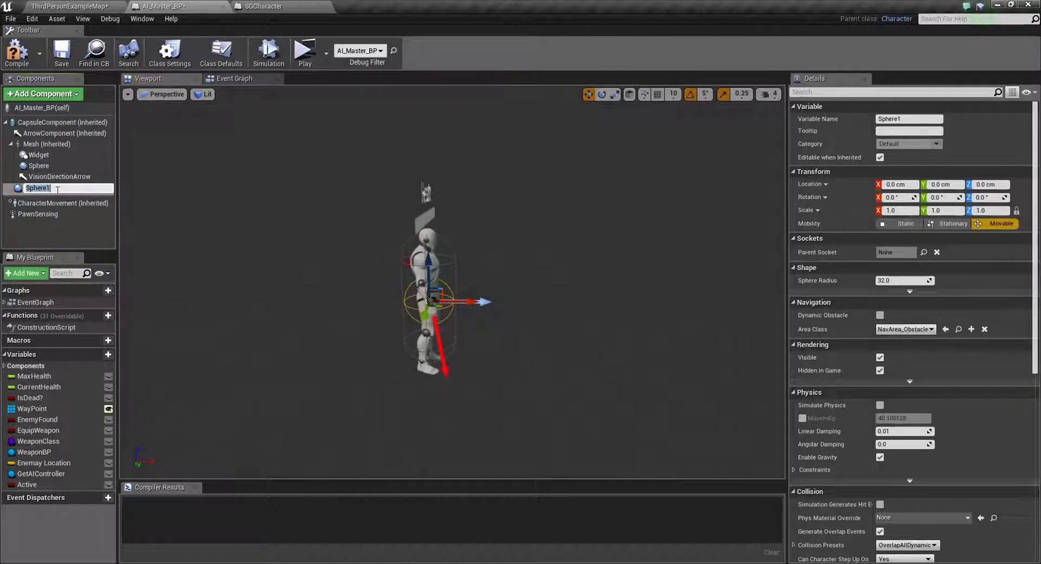
Name the new sphere component AlertSense, replacing the mistaken name
text(Third Person Shooter Series)
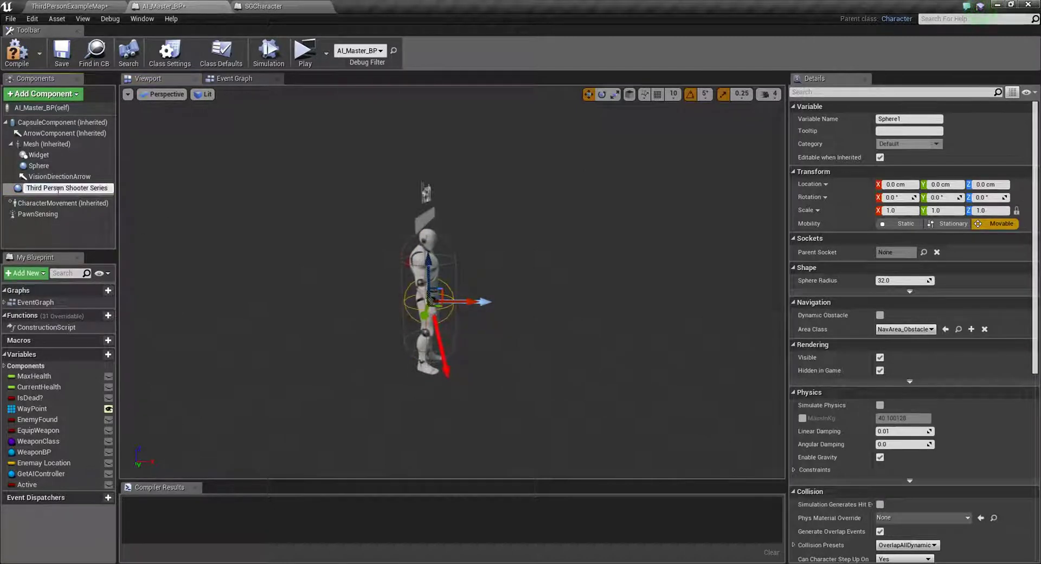
key(ctrl+a)
key(BackSpace)
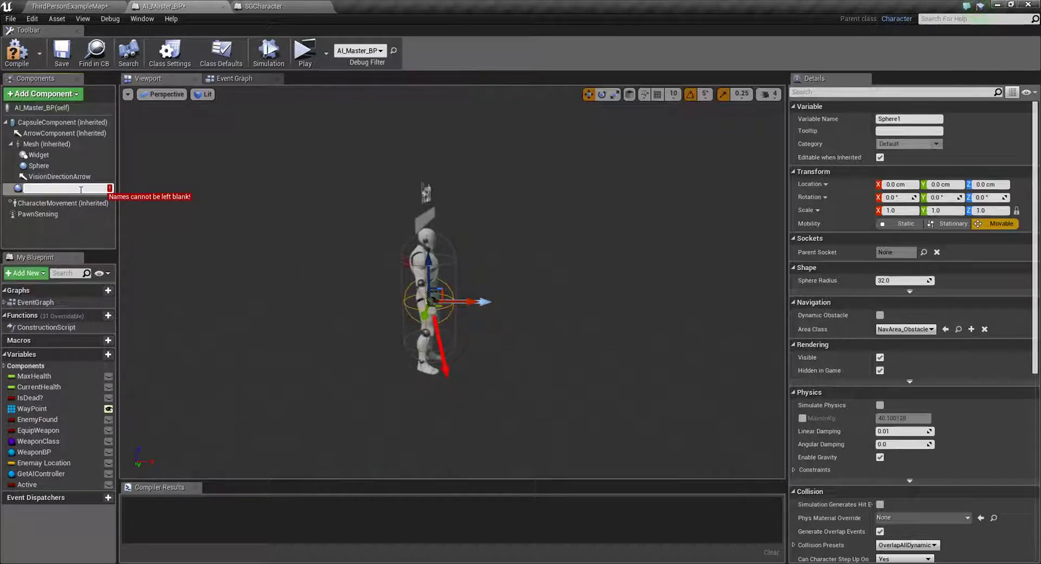
text(Aler)
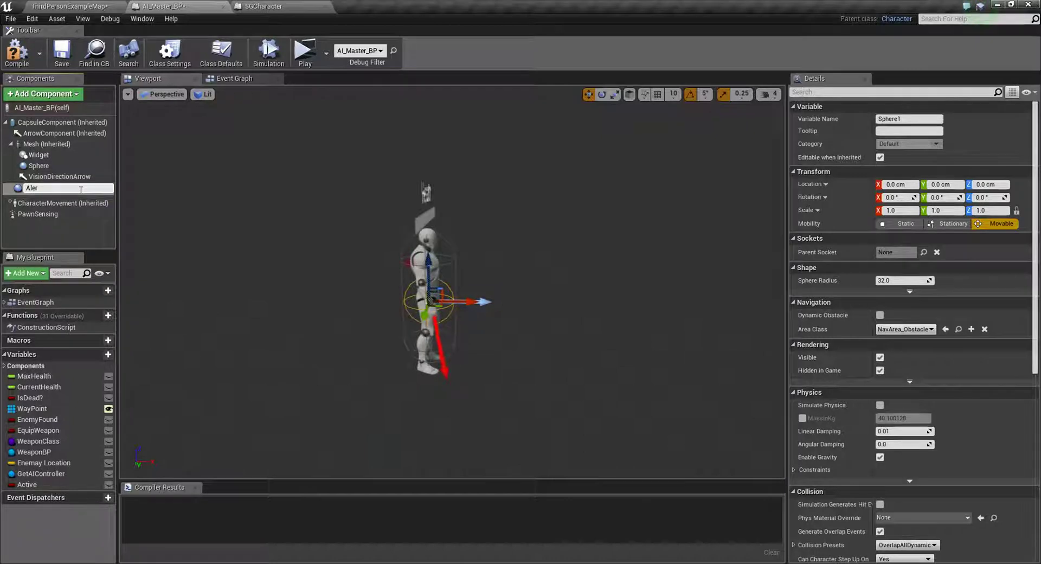
text(tS)
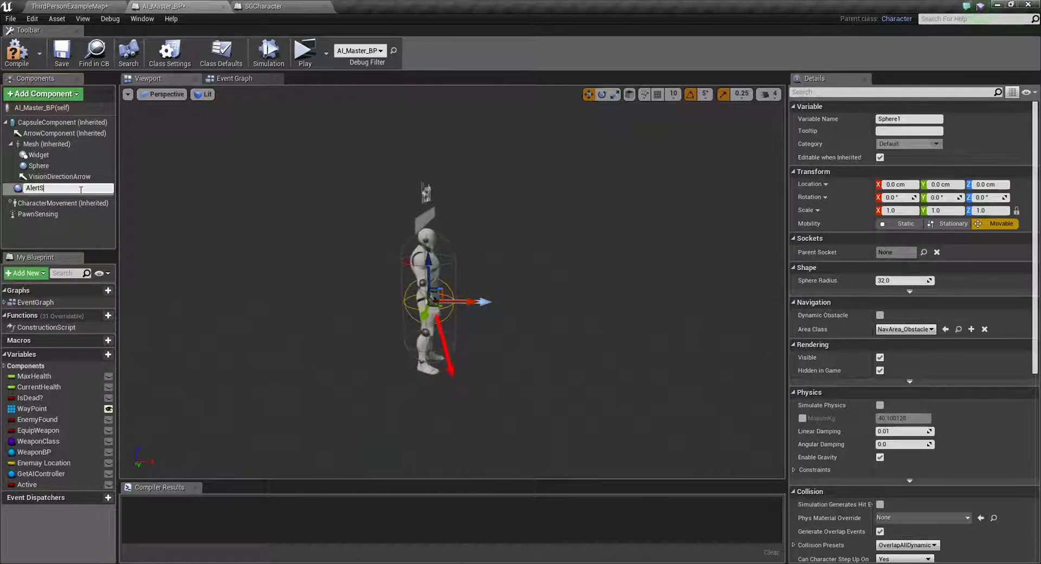
text(E)
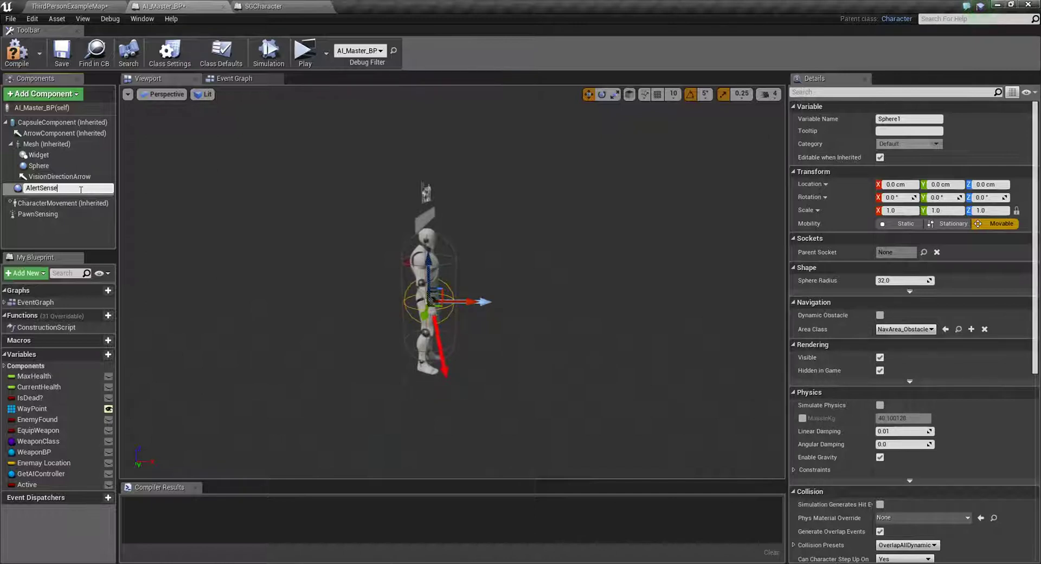
key(Return)
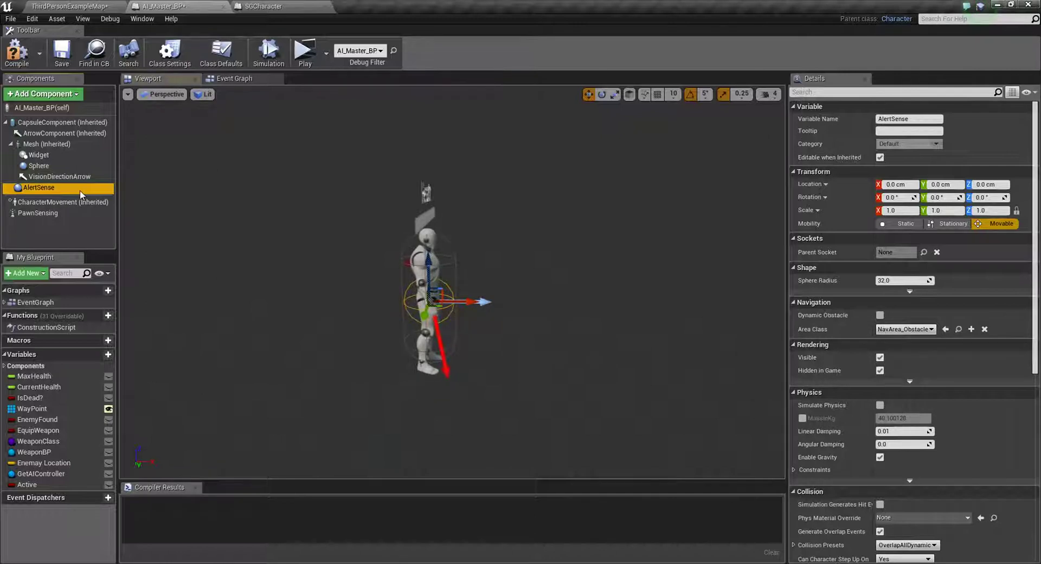
Compile and save, then set the AlertSense sphere radius to 700
click(16, 51)
click(62, 55)
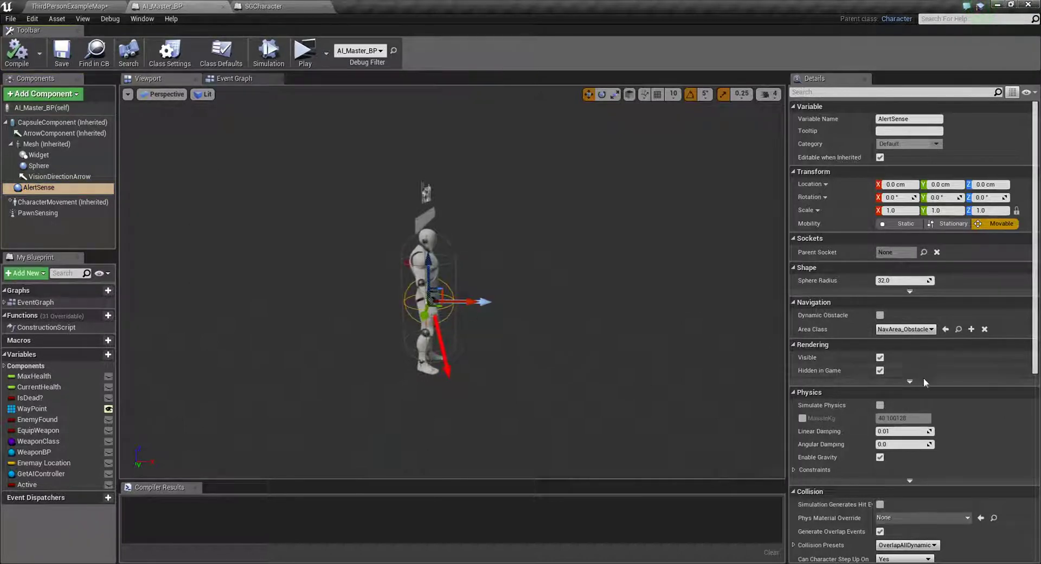
click(917, 280)
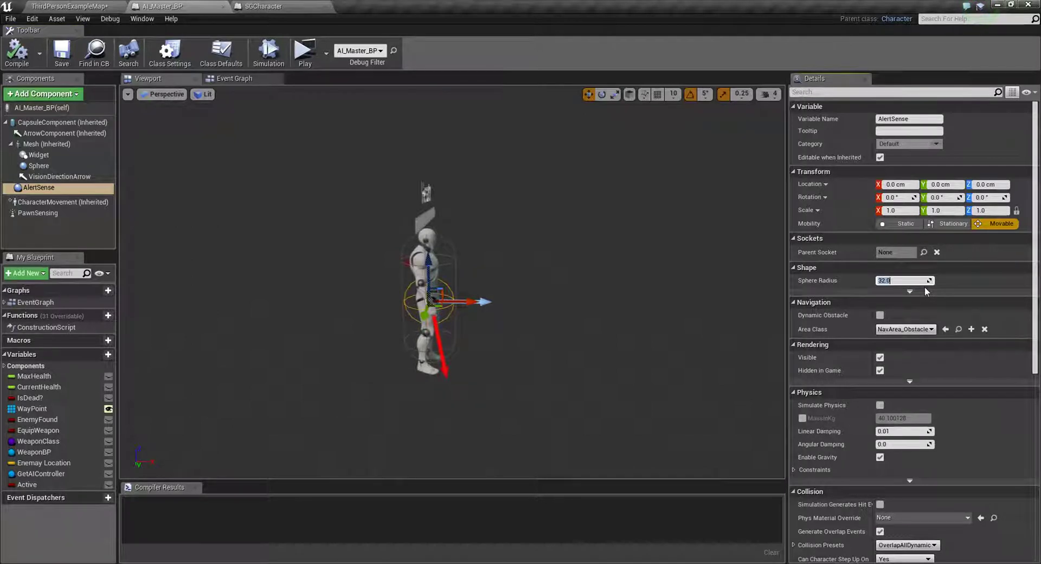
text(700)
key(Return)
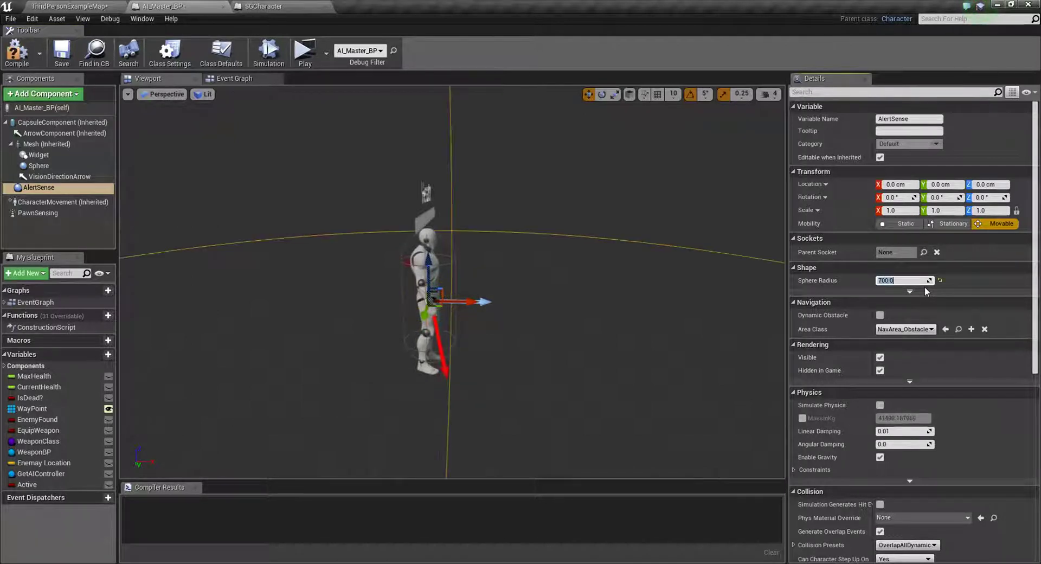
Recompile with the enlarged sphere and scroll Details down to its Events
mouse_move(595, 341)
right_down()
mouse_move(595, 325)
mouse_move(532, 303)
right_up()
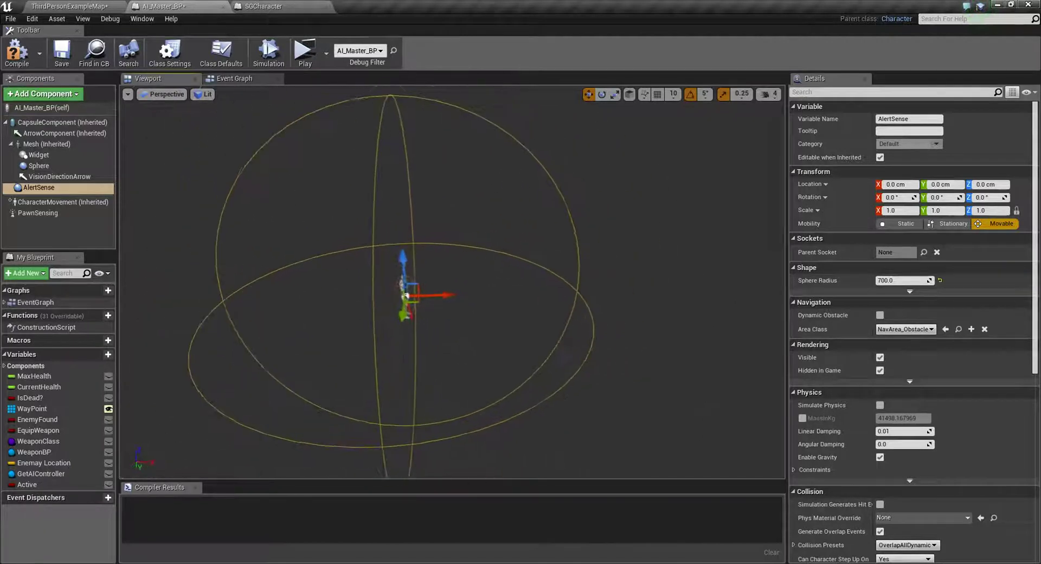
click(17, 51)
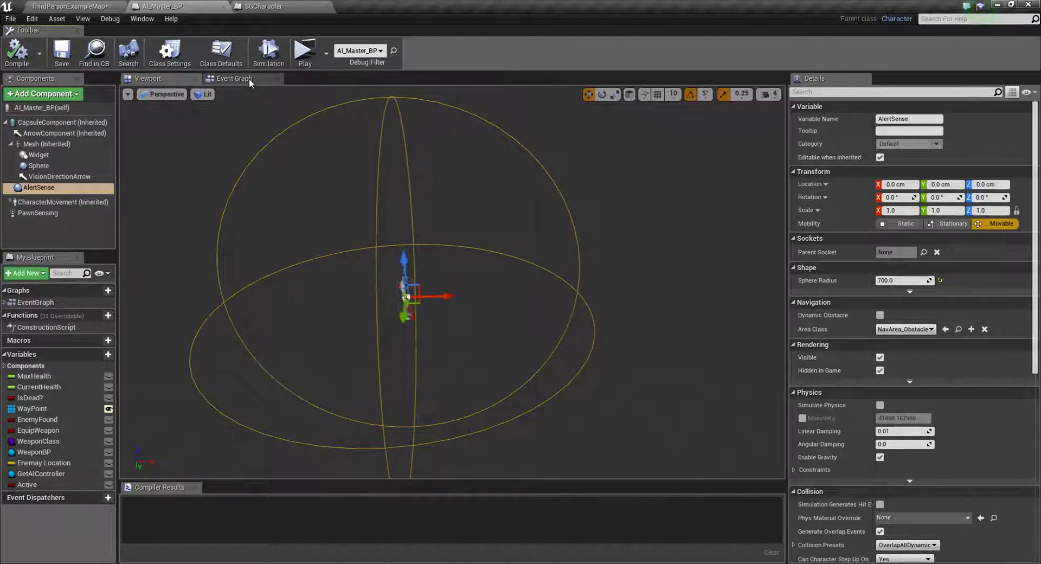
scroll(1001, 382, down, 2)
scroll(1007, 366, down, 3)
scroll(1010, 365, down, 3)
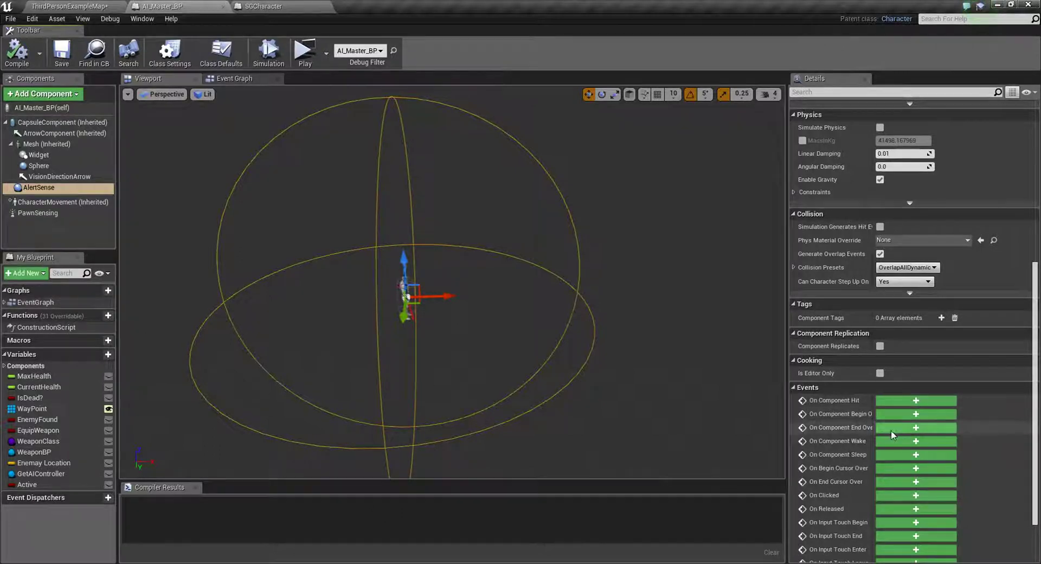
Add On Component Begin Overlap and End Overlap events for AlertSense
click(896, 415)
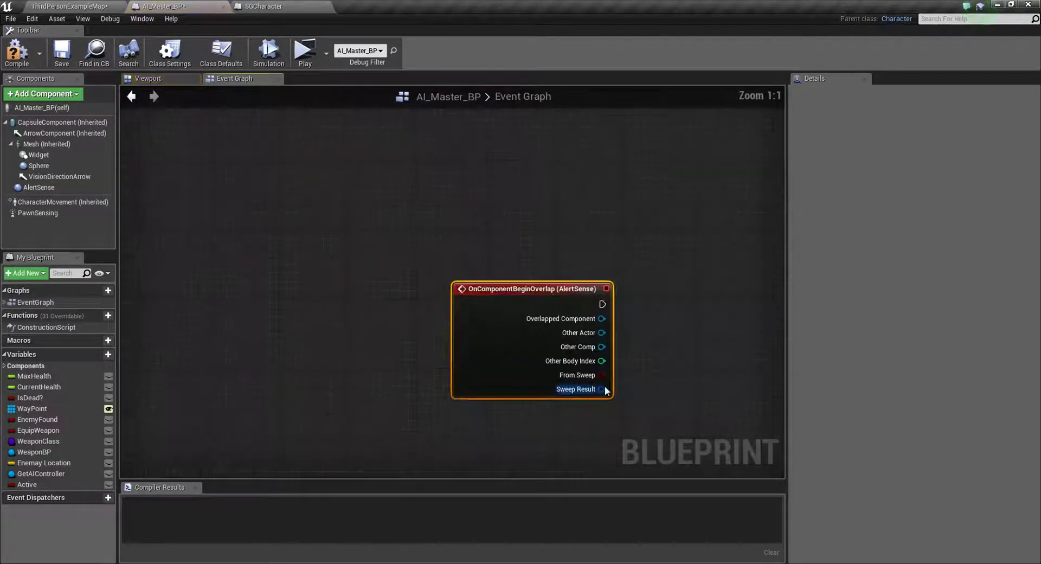
click(59, 189)
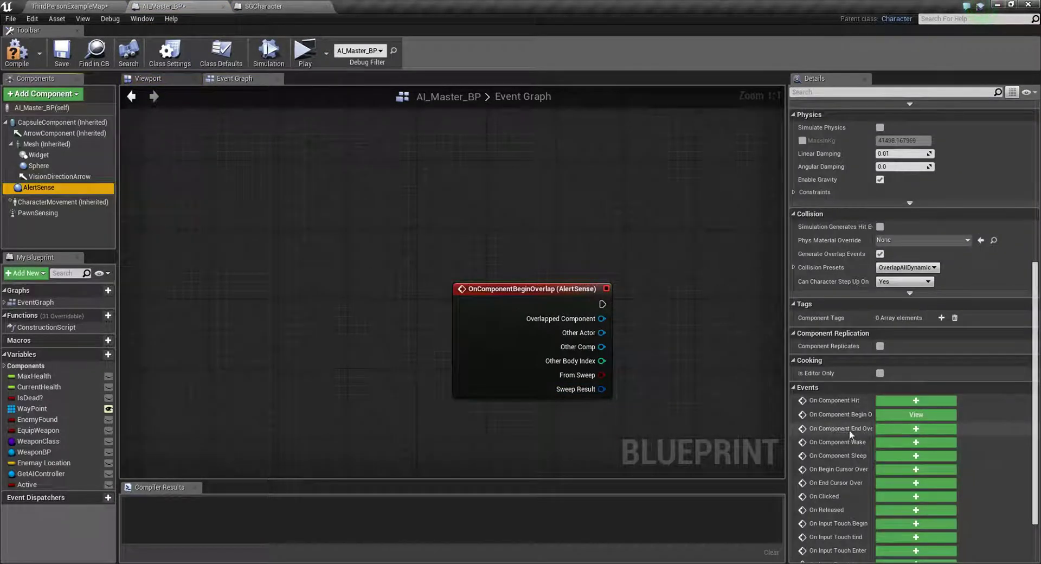
click(898, 428)
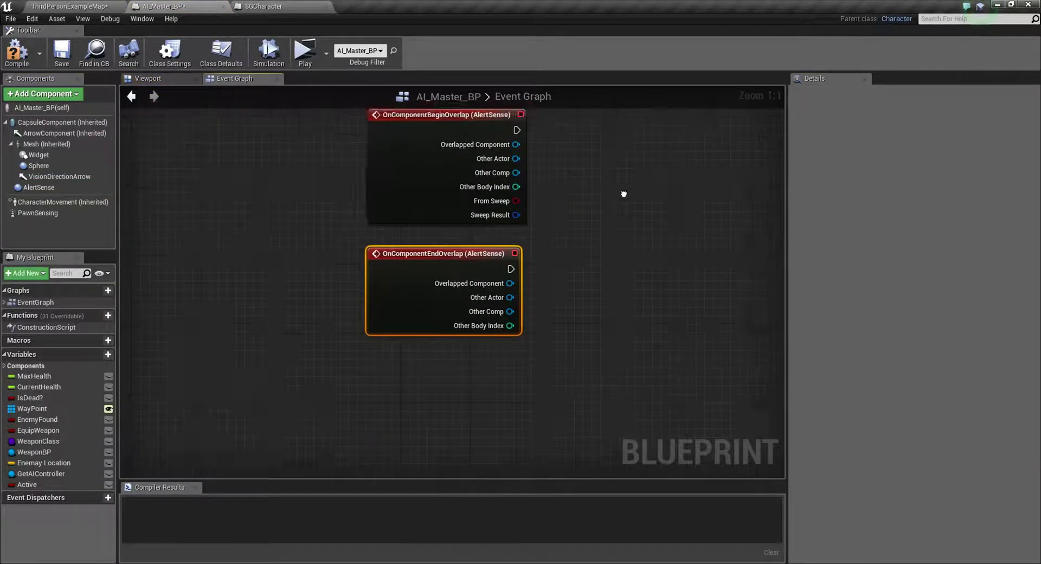
right_drag(624, 194, 515, 342)
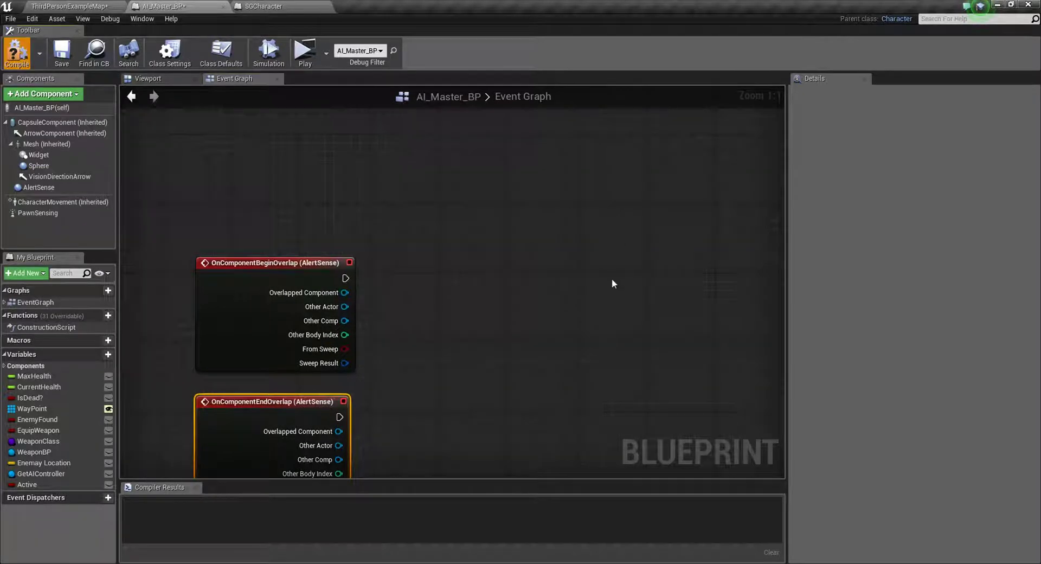
right_drag(537, 299, 470, 311)
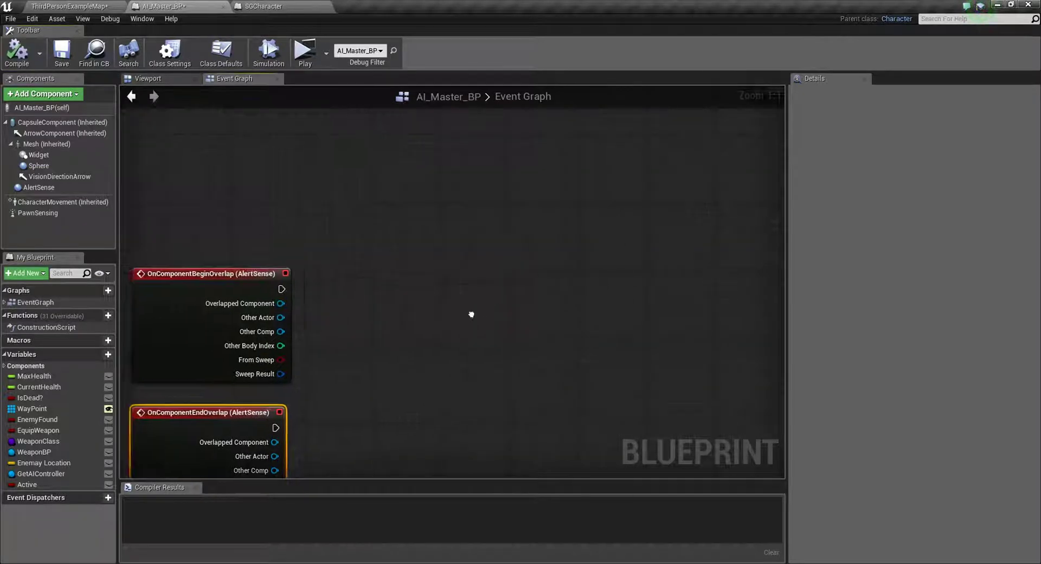
Feed the begin-overlap event into a Branch whose condition is an Enemy Found getter
click(317, 281)
mouse_move(277, 290)
mouse_down()
mouse_move(327, 303)
mouse_move(367, 281)
mouse_up()
click(347, 372)
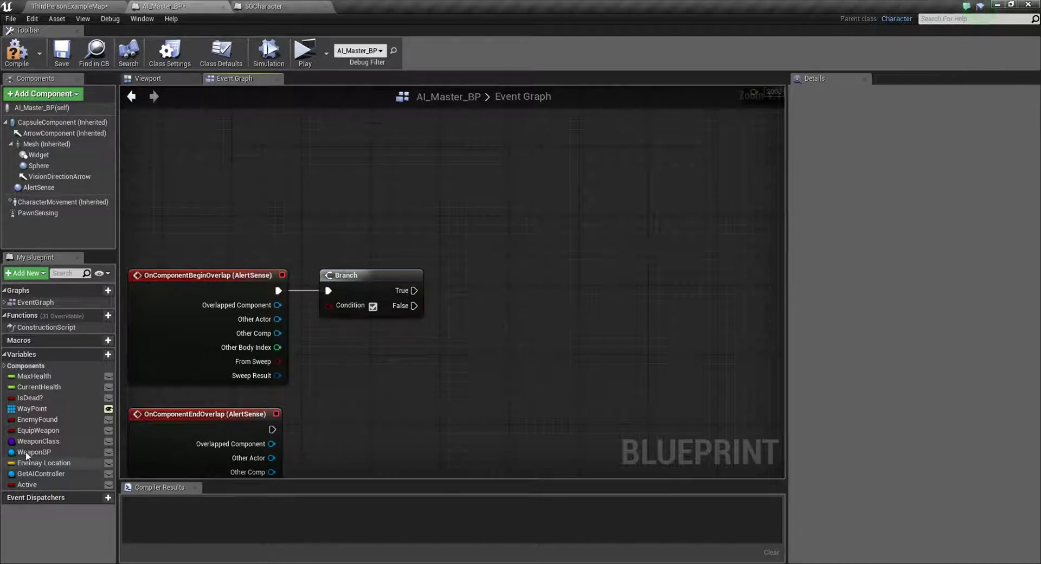
click(37, 419)
drag(37, 419, 216, 246)
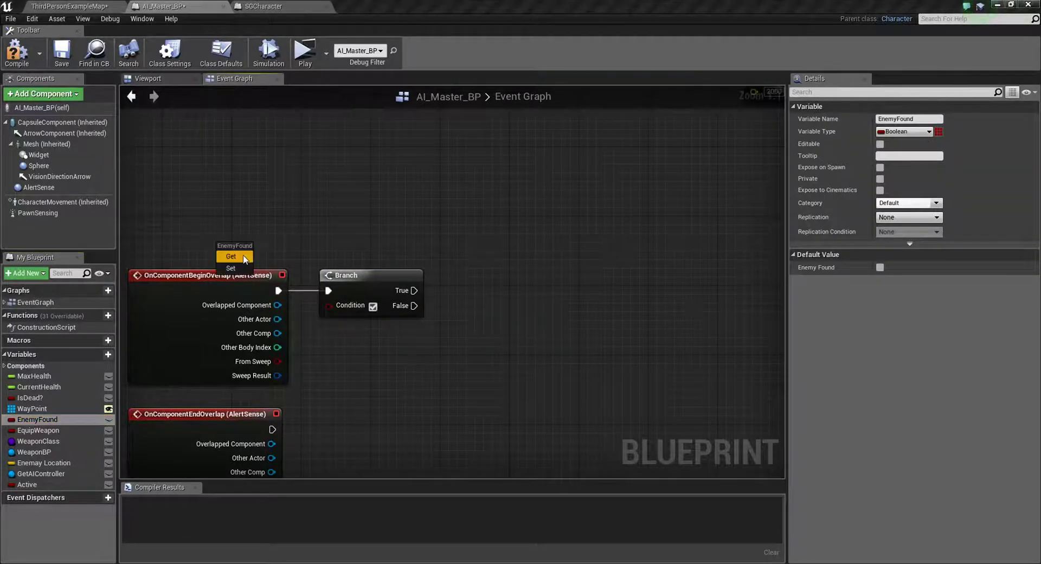
click(228, 253)
drag(281, 251, 331, 305)
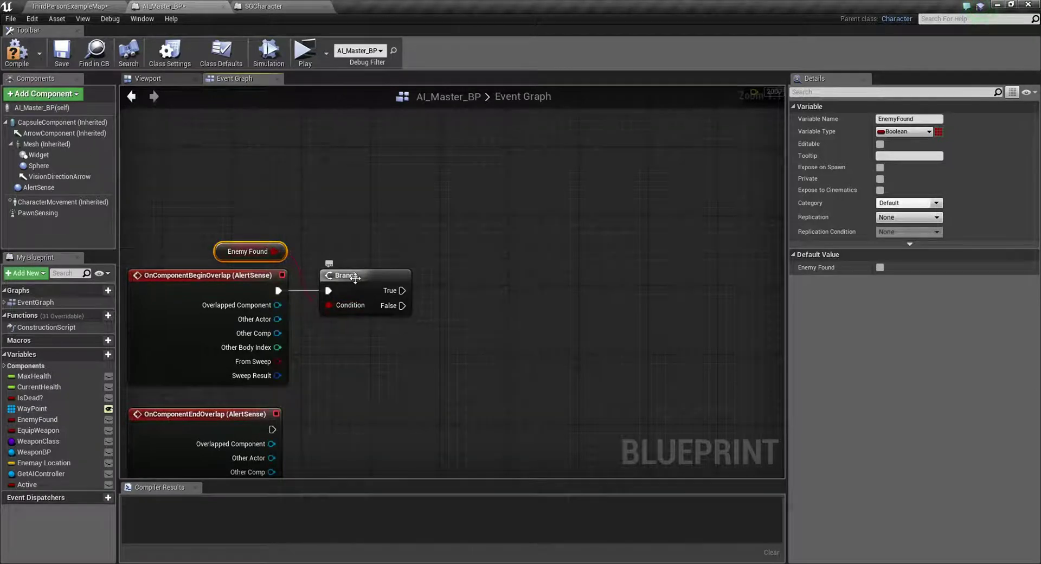
click(342, 281)
click(343, 374)
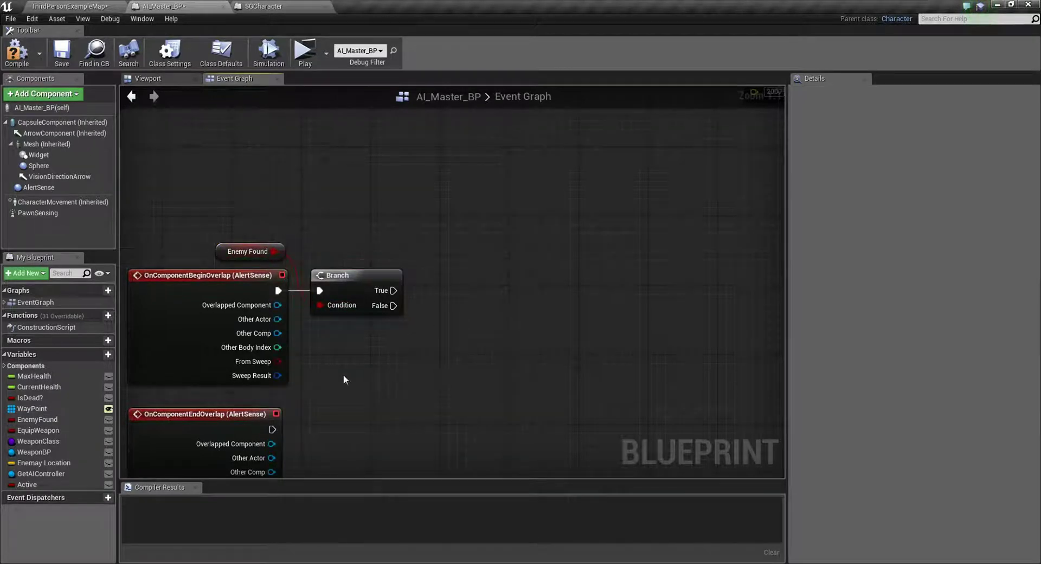
right_drag(343, 374, 423, 364)
Copy the Branch and attach the pasted copy to the end-overlap event
click(300, 237)
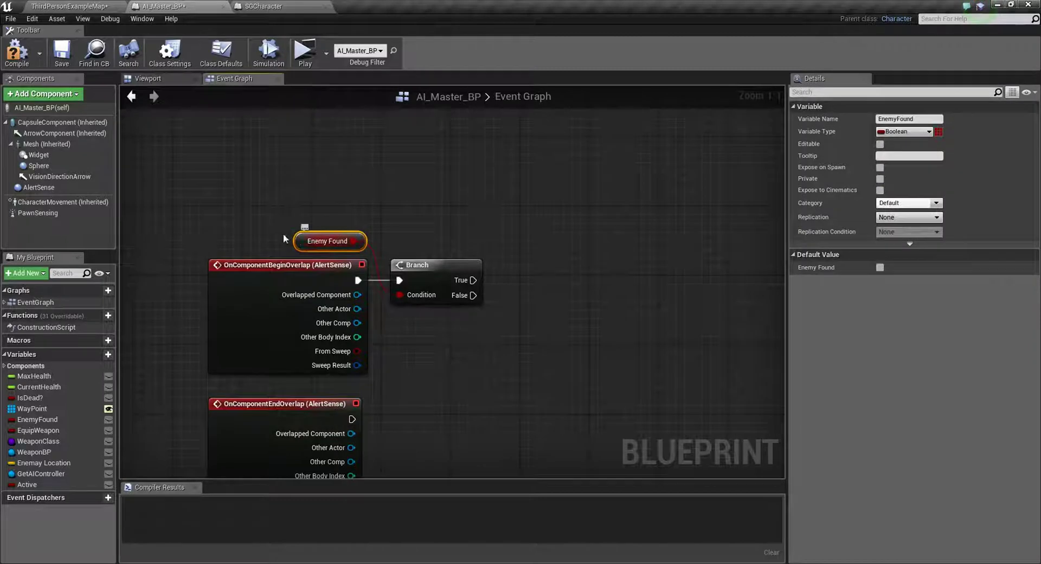
click(391, 235)
right_drag(599, 290, 552, 321)
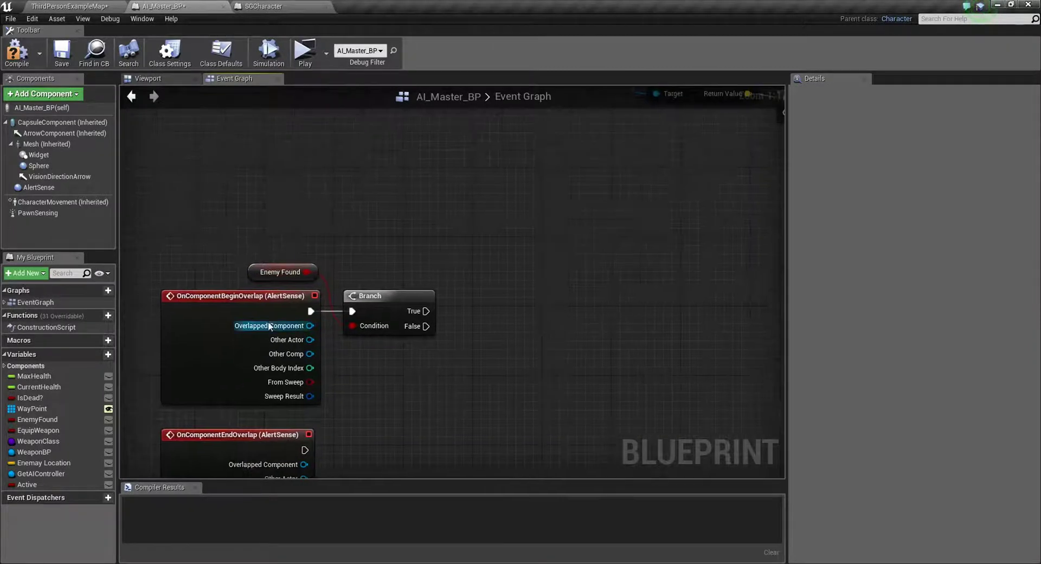
right_drag(454, 409, 464, 282)
click(379, 198)
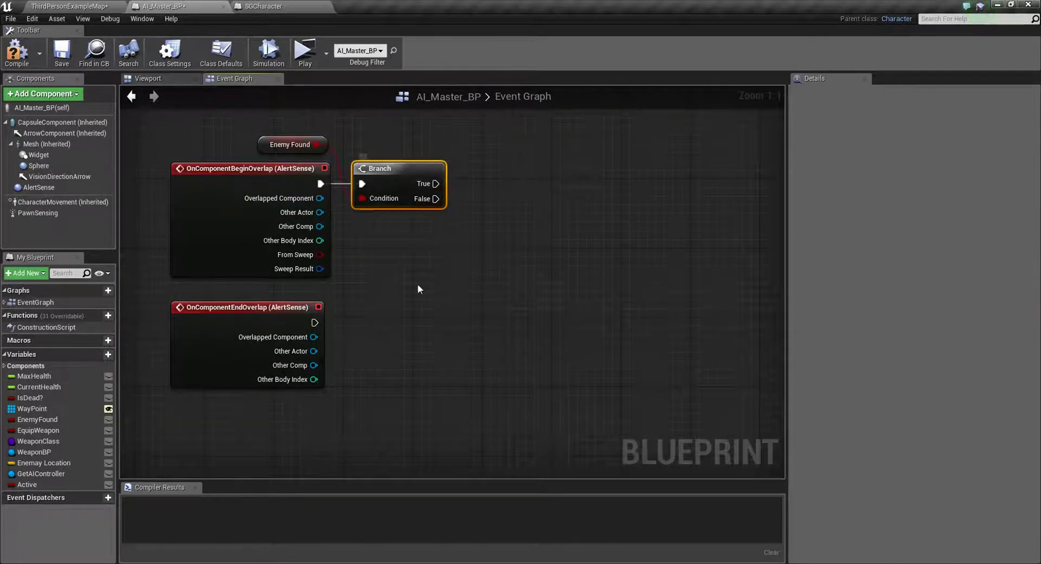
key(ctrl+c)
key(ctrl+v)
mouse_move(410, 347)
mouse_down()
mouse_move(373, 322)
mouse_move(346, 322)
mouse_move(378, 313)
mouse_up()
mouse_move(265, 434)
mouse_down()
mouse_move(437, 324)
mouse_move(424, 367)
mouse_up()
Duplicate the Enemy Found getter and wire it into the end-overlap Branch's Condition
click(294, 146)
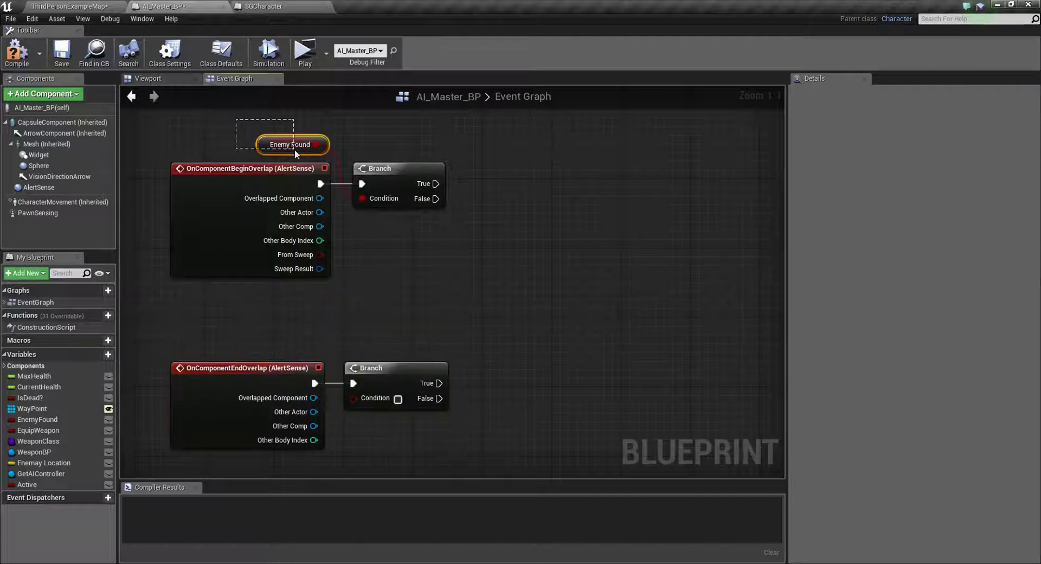
key(ctrl+v)
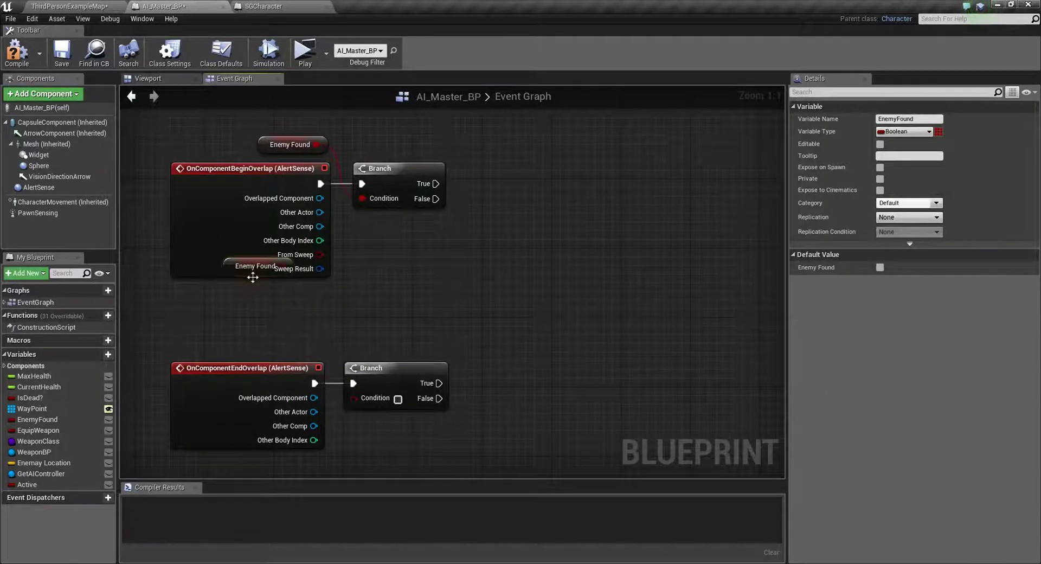
drag(227, 269, 261, 347)
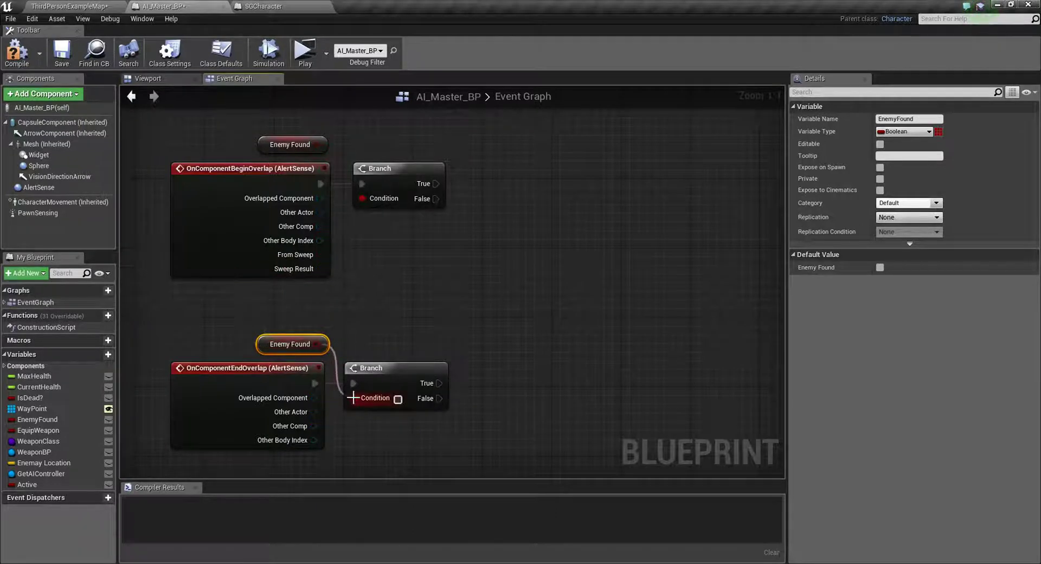
drag(316, 344, 353, 398)
click(494, 288)
right_drag(495, 287, 385, 391)
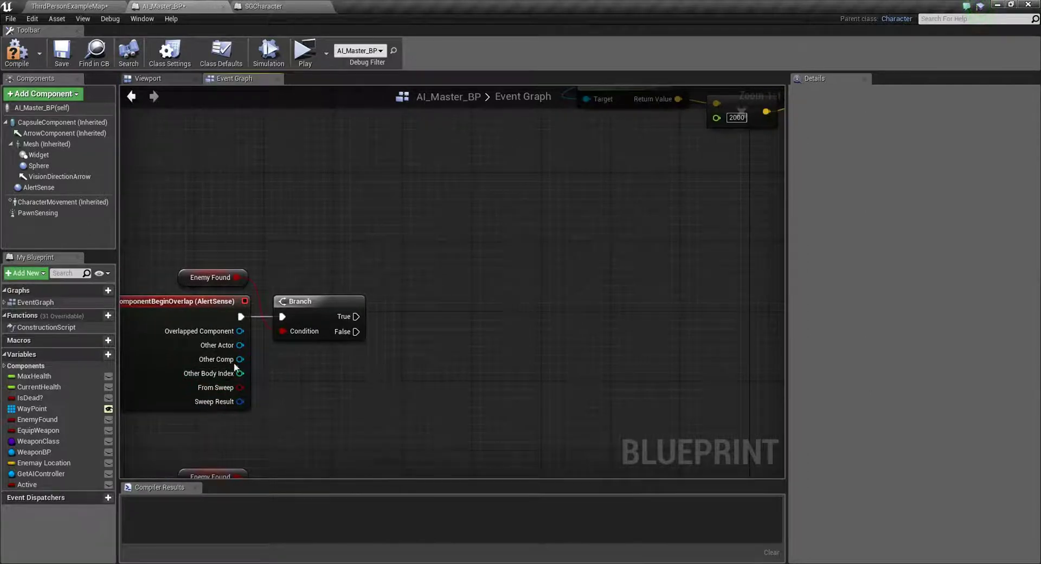
Cast Other Actor to AI_Master_BP, running it from the begin-overlap Branch's False output
drag(238, 345, 284, 351)
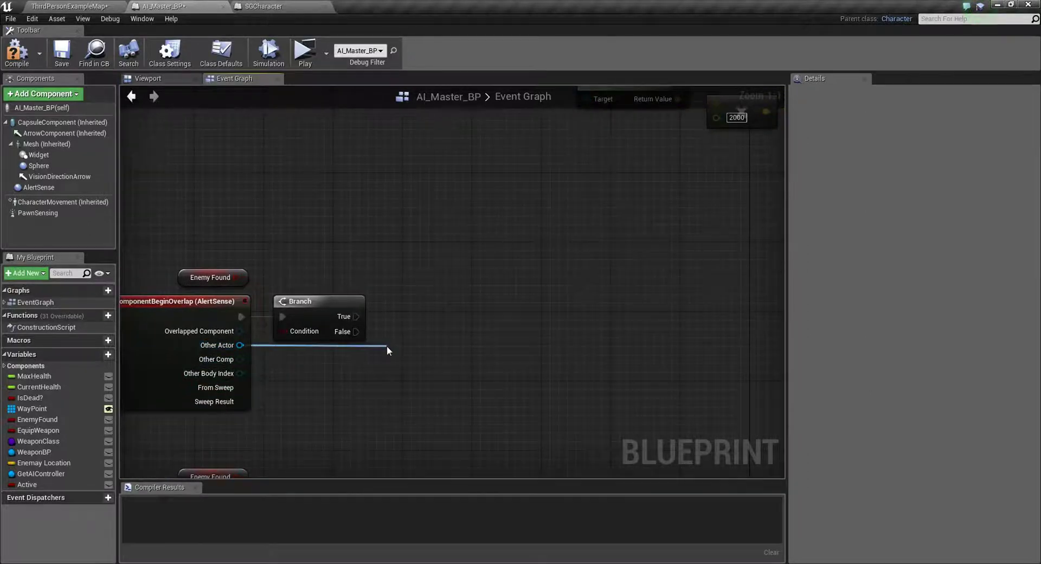
drag(386, 346, 378, 345)
text(cast to)
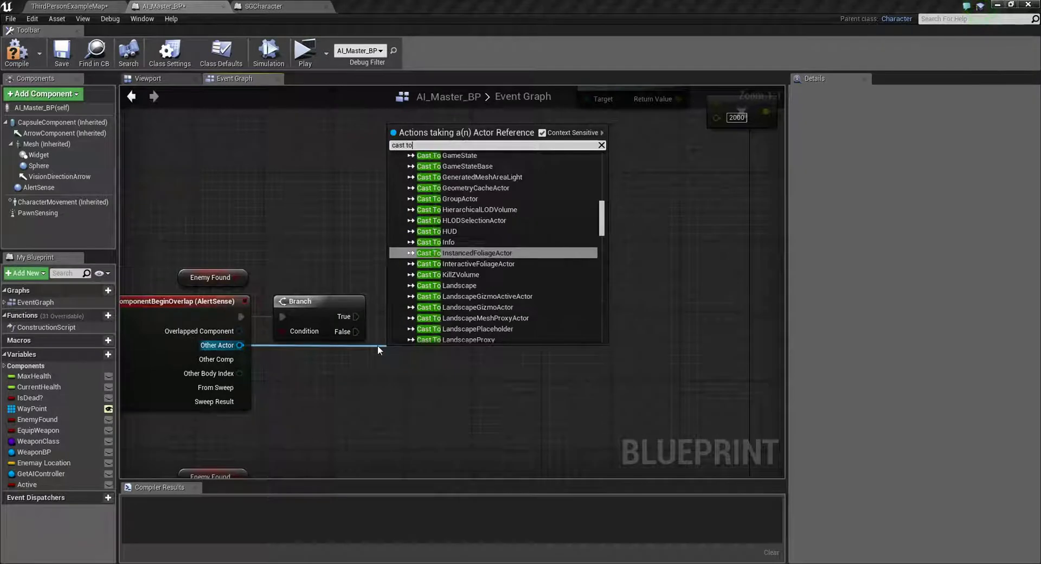
text(a)
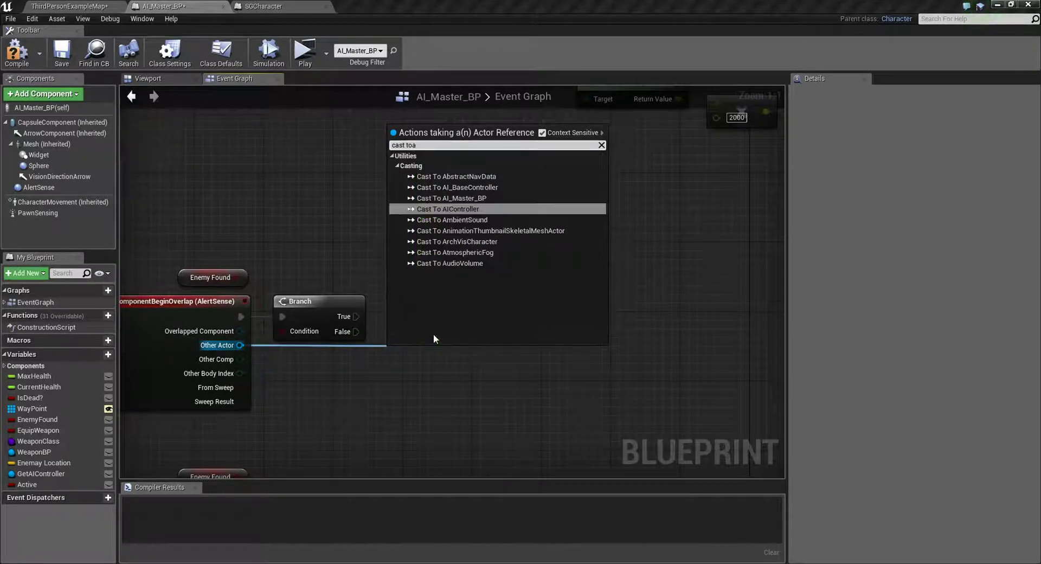
click(450, 197)
drag(436, 383, 452, 348)
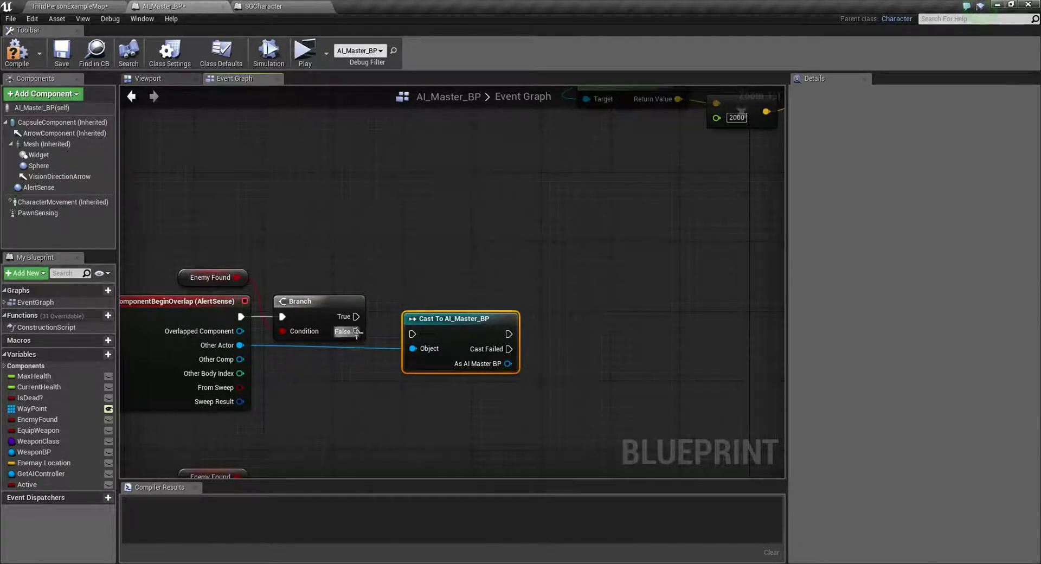
drag(356, 332, 413, 334)
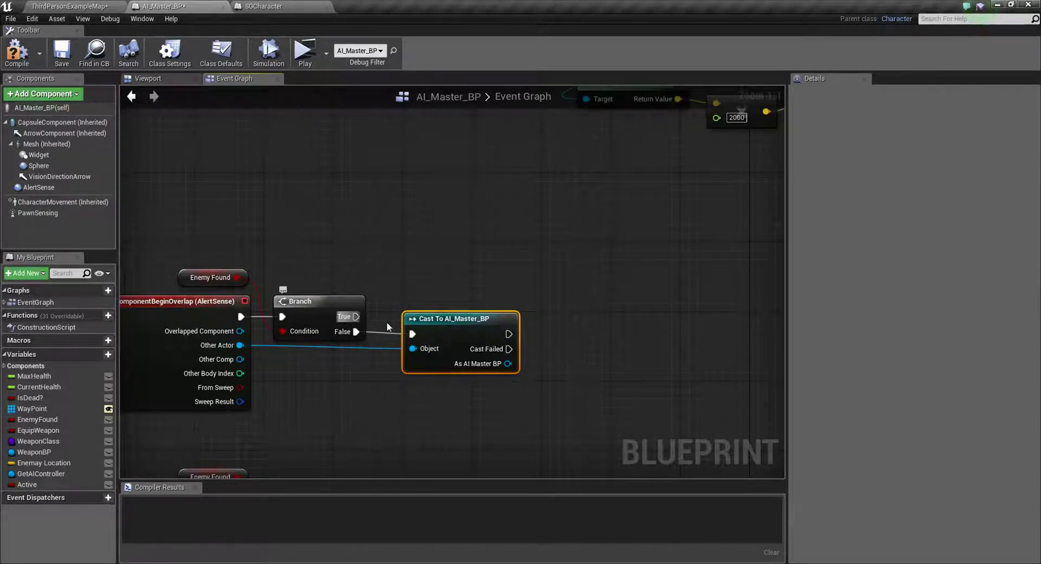
right_drag(581, 408, 404, 418)
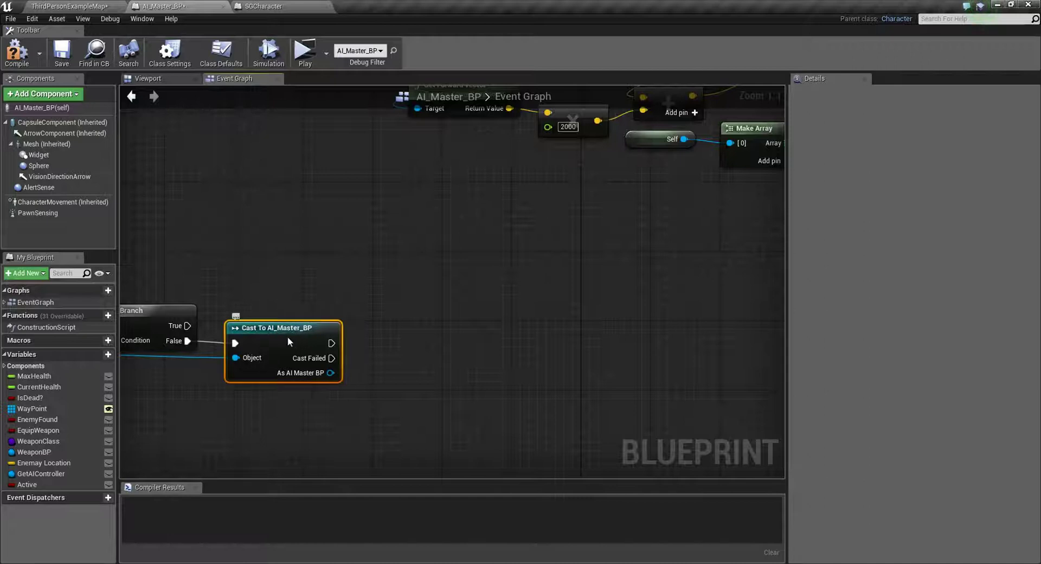
right_drag(278, 425, 444, 441)
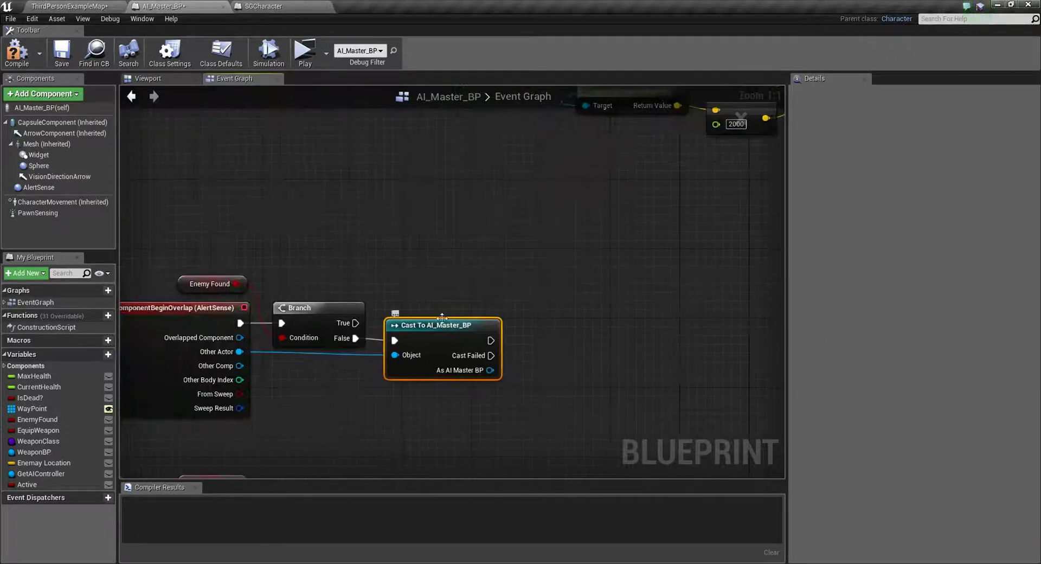
Get Is Dead? from the cast's As AI Master BP result and add a new Branch
click(40, 190)
mouse_move(419, 278)
mouse_down()
mouse_move(463, 403)
mouse_move(476, 396)
mouse_up()
right_drag(487, 393, 382, 376)
drag(372, 369, 434, 393)
text(is )
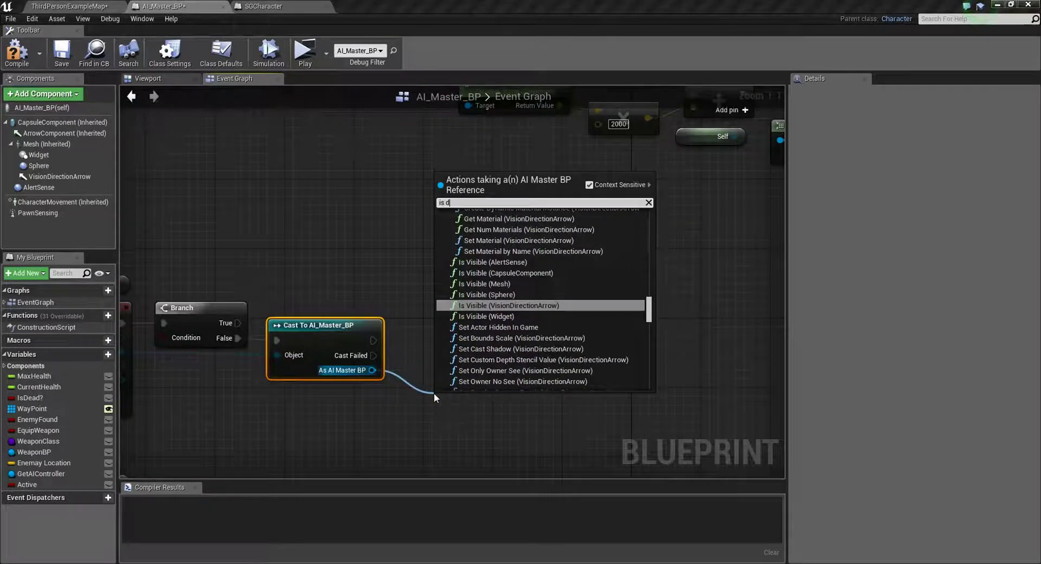
text(dead)
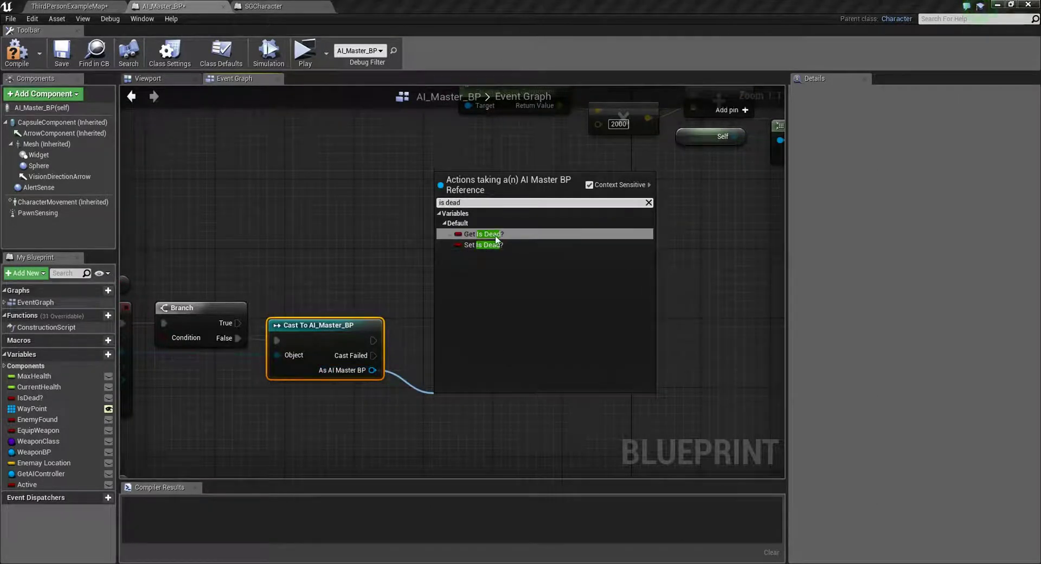
click(493, 239)
drag(476, 395, 441, 363)
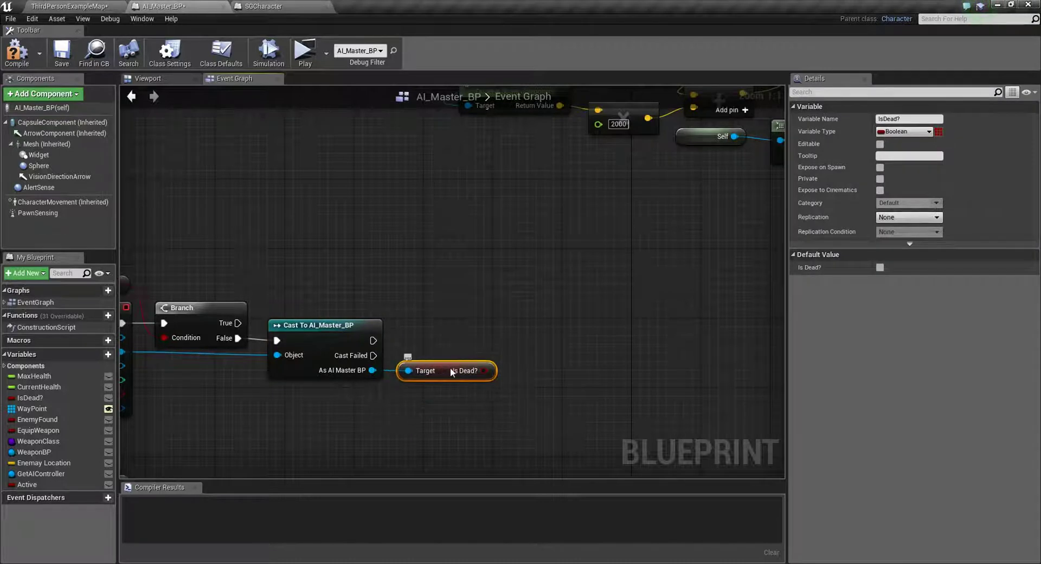
right_drag(473, 400, 416, 402)
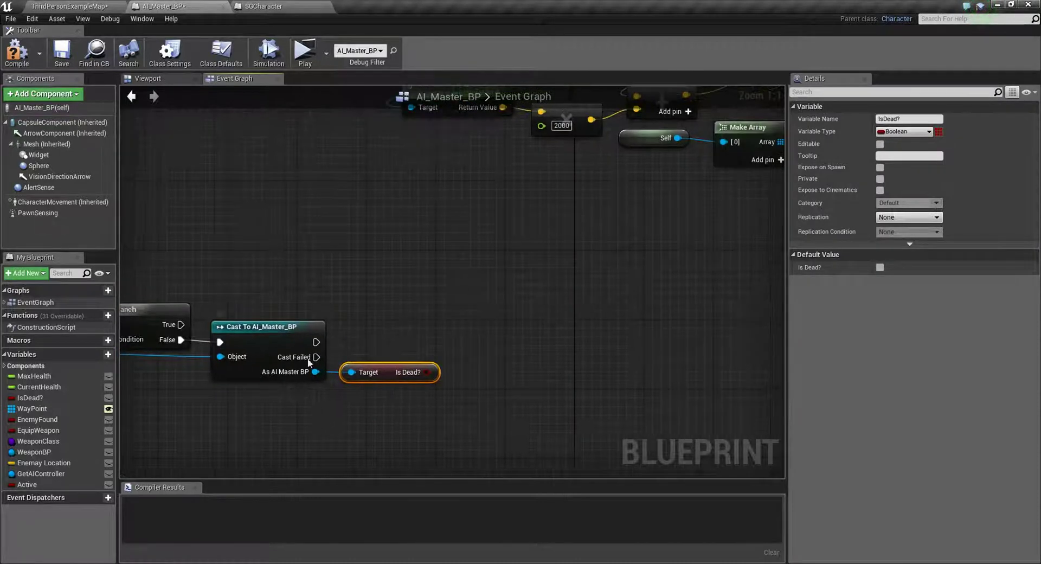
click(519, 379)
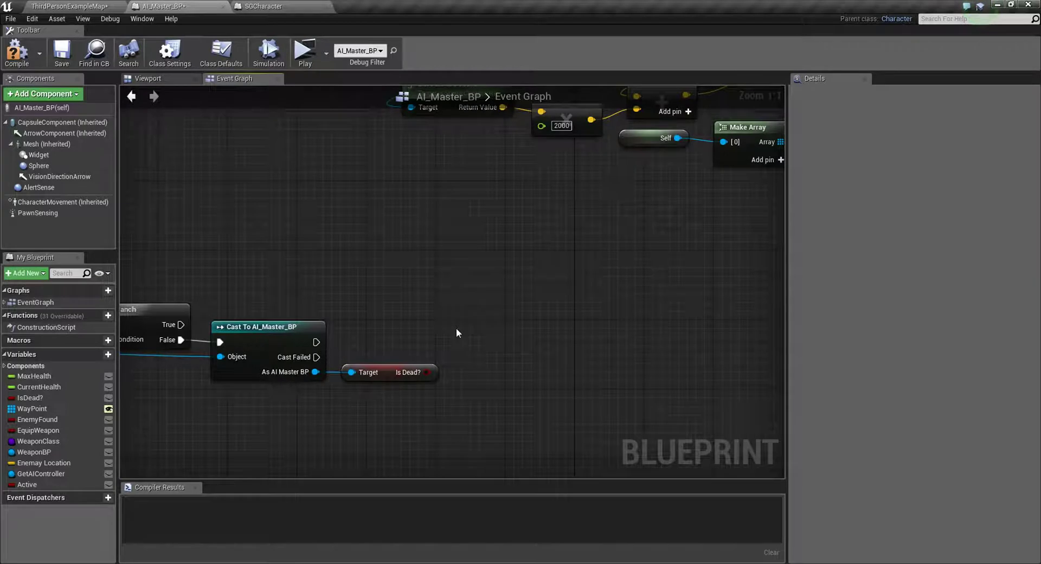
click(457, 327)
Add a Branch with Is Dead? as its condition, run after the successful cast
mouse_move(427, 372)
mouse_down()
mouse_move(480, 366)
mouse_move(318, 343)
mouse_up()
drag(518, 336, 506, 337)
click(521, 390)
right_drag(521, 347, 423, 346)
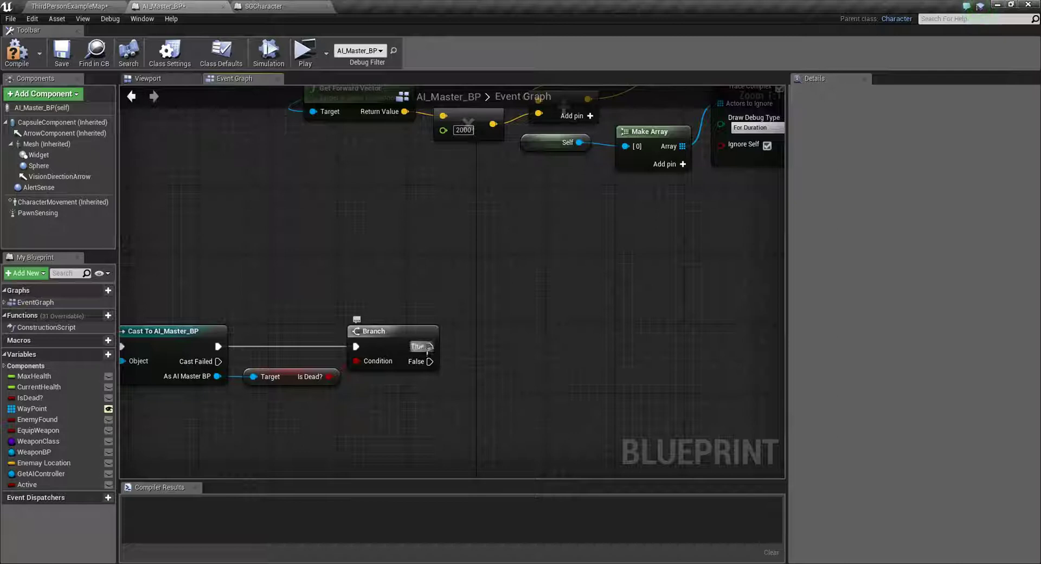
drag(436, 345, 558, 282)
click(520, 350)
right_drag(519, 355, 387, 354)
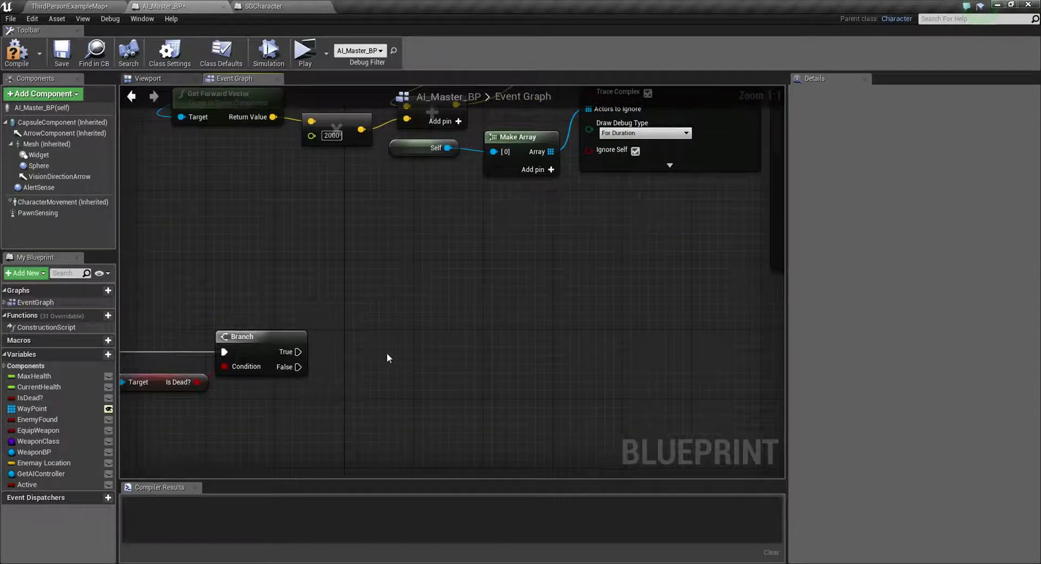
right_drag(347, 323, 404, 321)
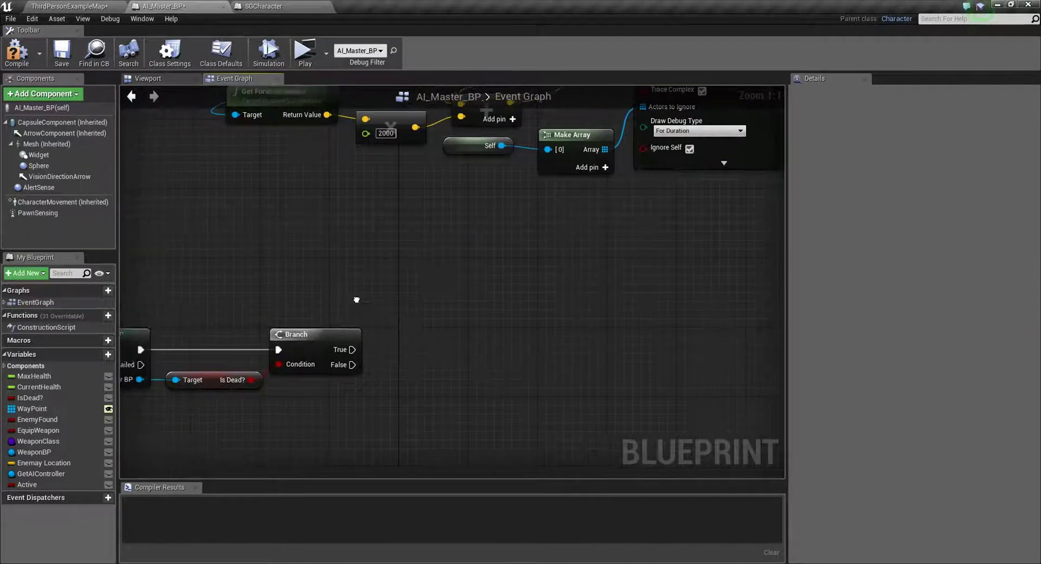
mouse_move(365, 282)
right_down()
mouse_move(604, 303)
mouse_move(351, 309)
right_up()
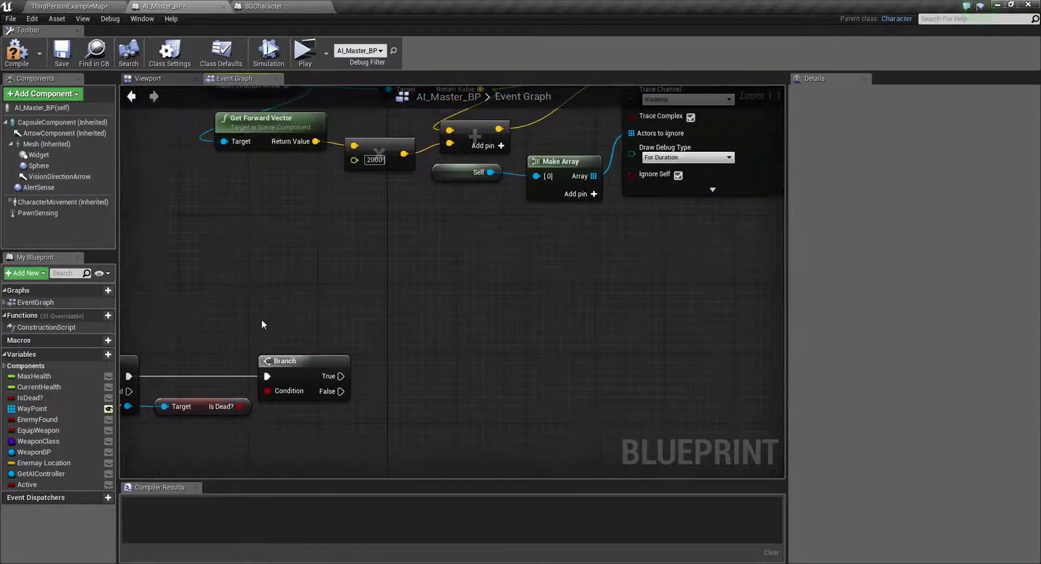
On Branch True, set Character Movement's Max Walk Speed to 0
click(47, 203)
drag(316, 318, 233, 321)
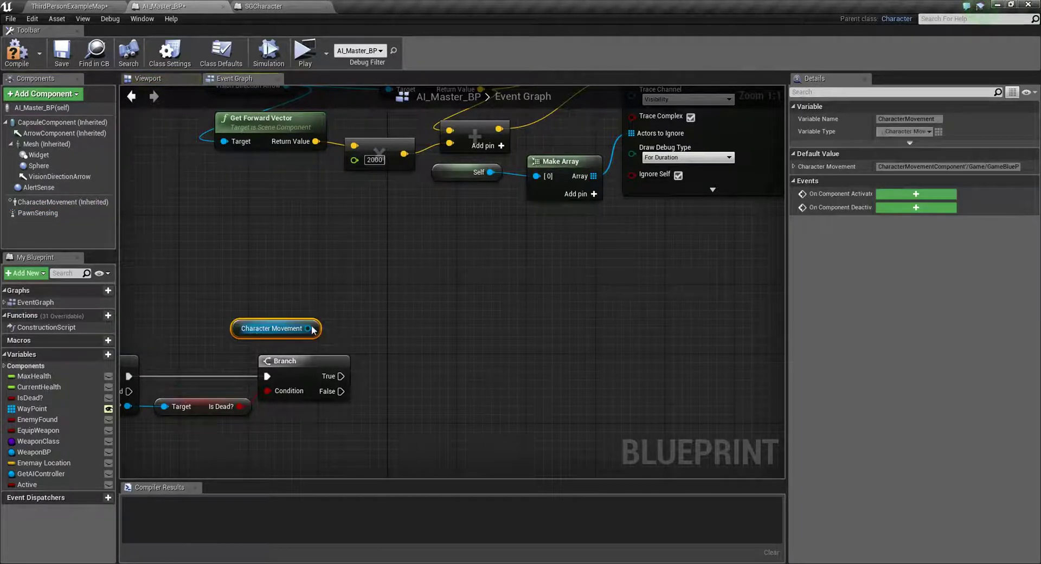
drag(309, 328, 386, 347)
text(se)
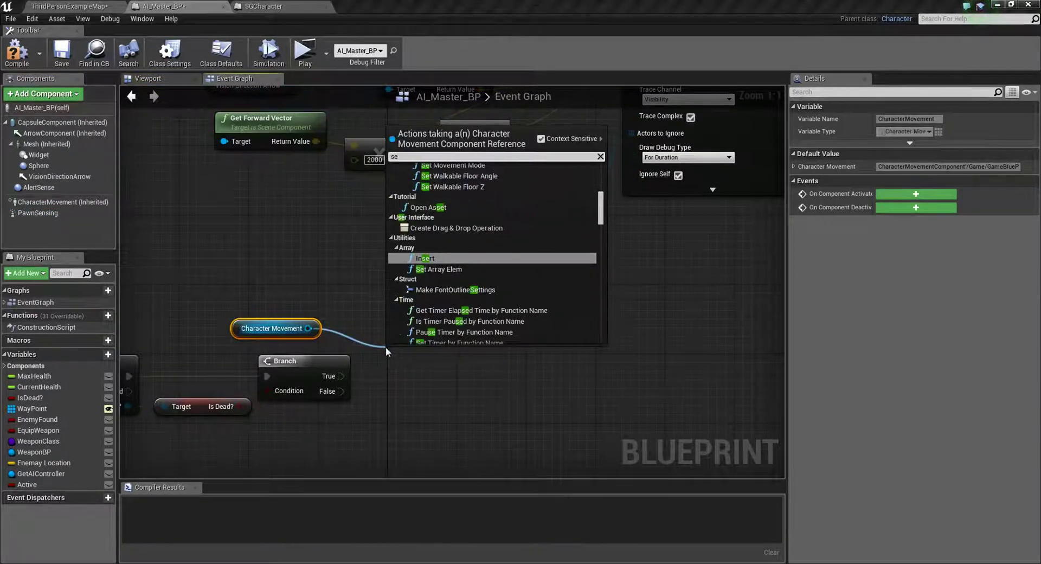
text(t max)
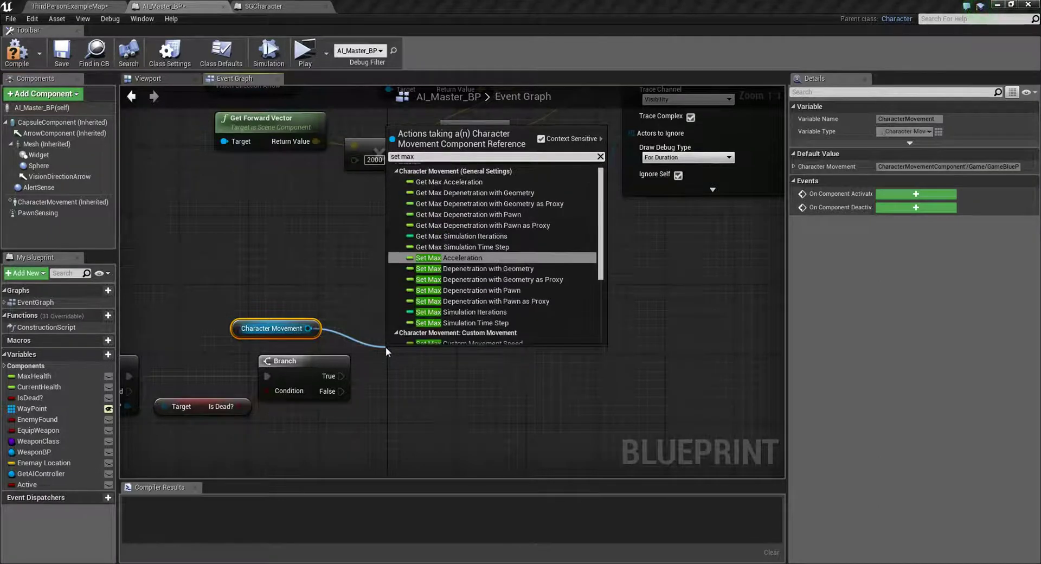
text(w)
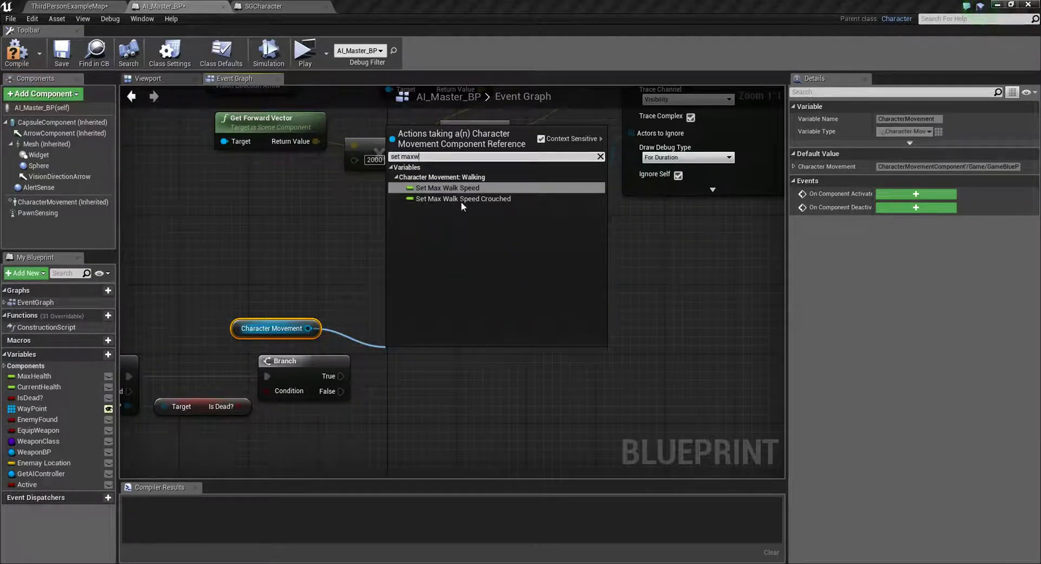
click(461, 190)
mouse_move(340, 375)
mouse_down()
mouse_move(401, 360)
mouse_move(452, 377)
mouse_up()
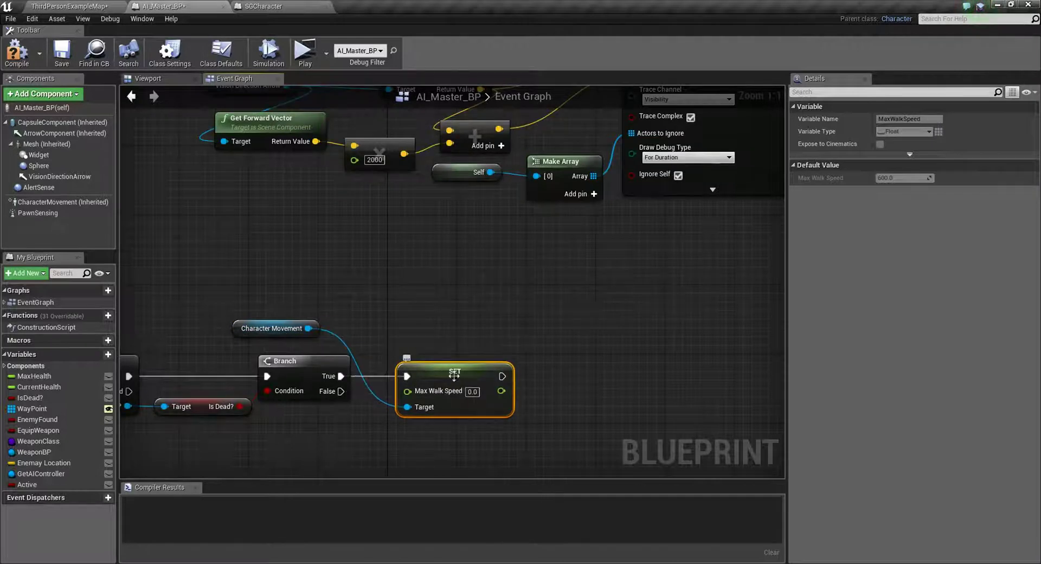
right_drag(602, 408, 474, 416)
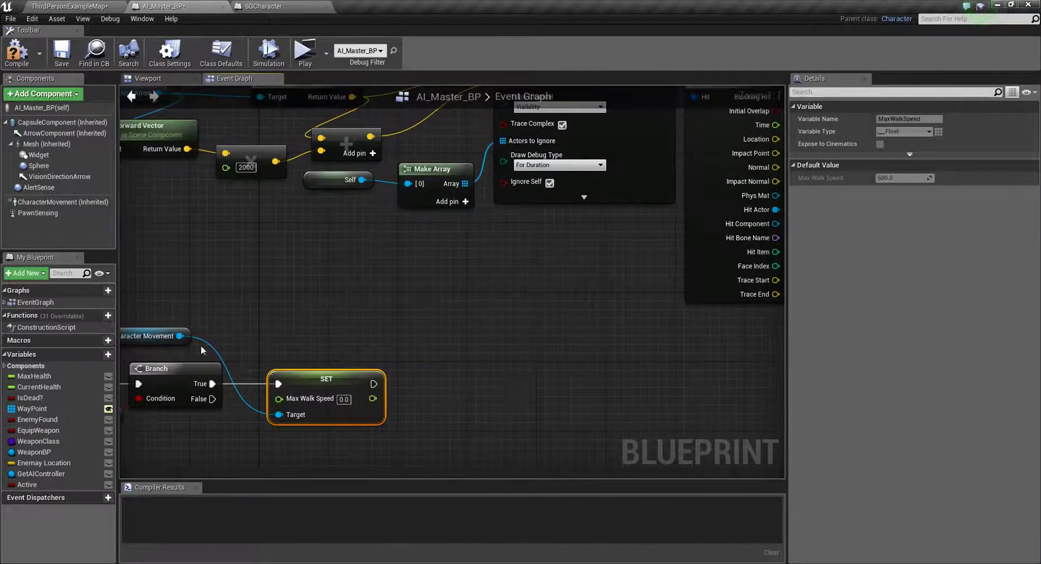
drag(180, 335, 279, 414)
key(Escape)
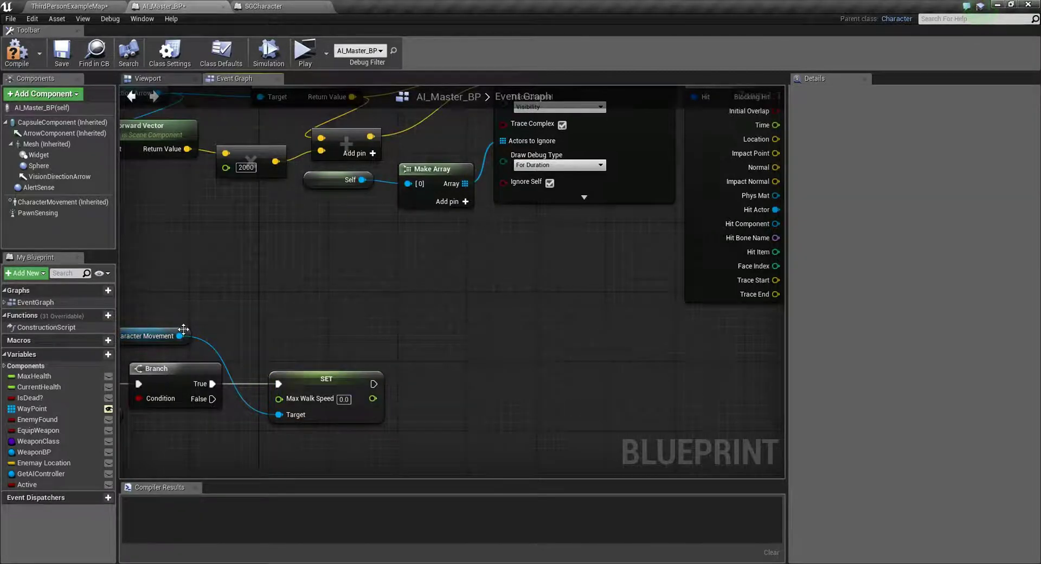
drag(183, 329, 218, 338)
click(438, 376)
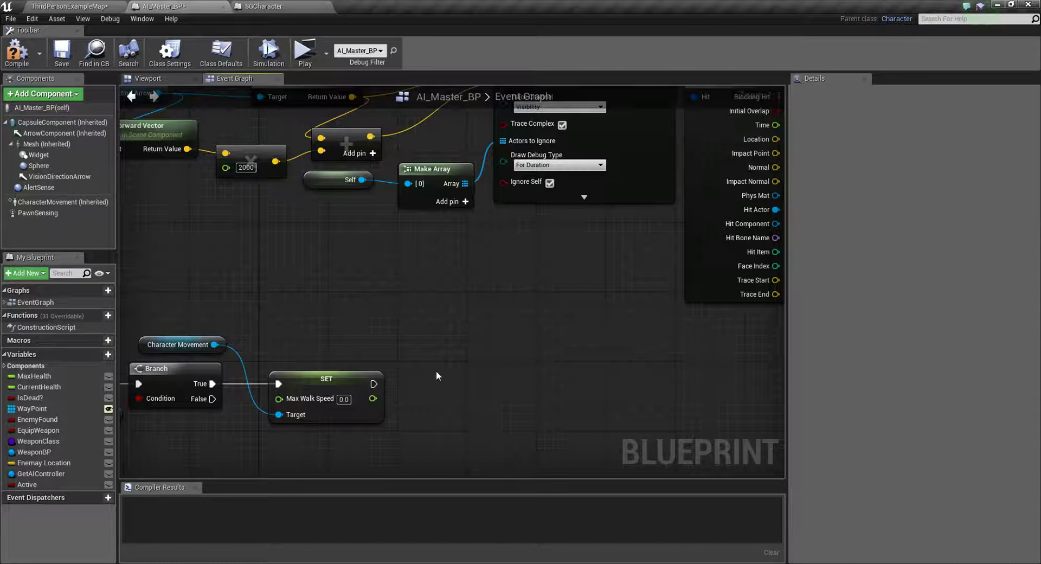
Follow the walk speed setter with a Delay of 3 seconds
click(437, 369)
mouse_move(373, 383)
mouse_down()
mouse_move(446, 389)
mouse_move(431, 368)
mouse_up()
click(451, 399)
text(4)
click(601, 370)
right_drag(589, 400, 508, 382)
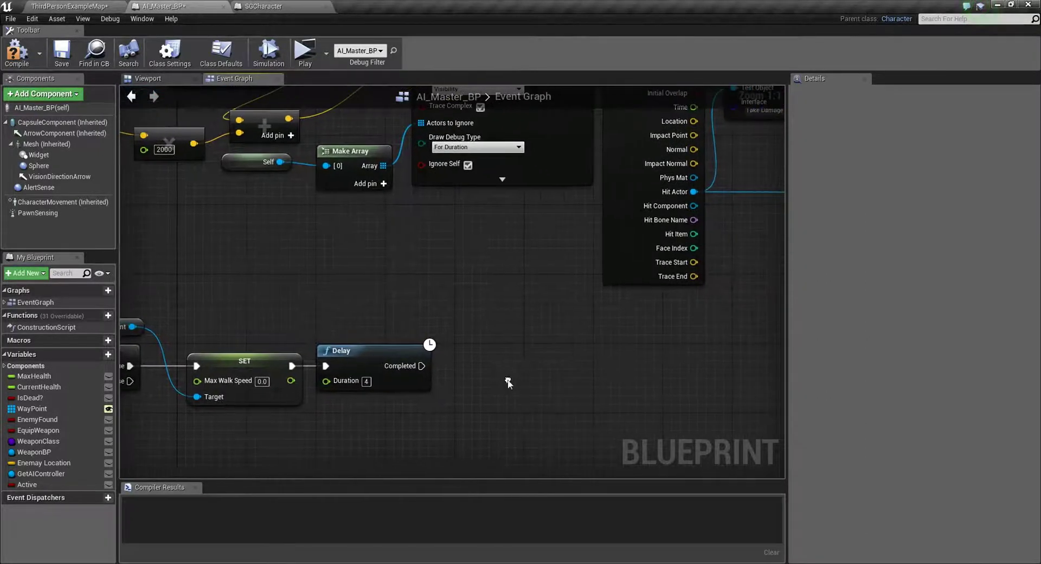
click(366, 381)
text(3)
right_drag(370, 437, 518, 410)
click(244, 299)
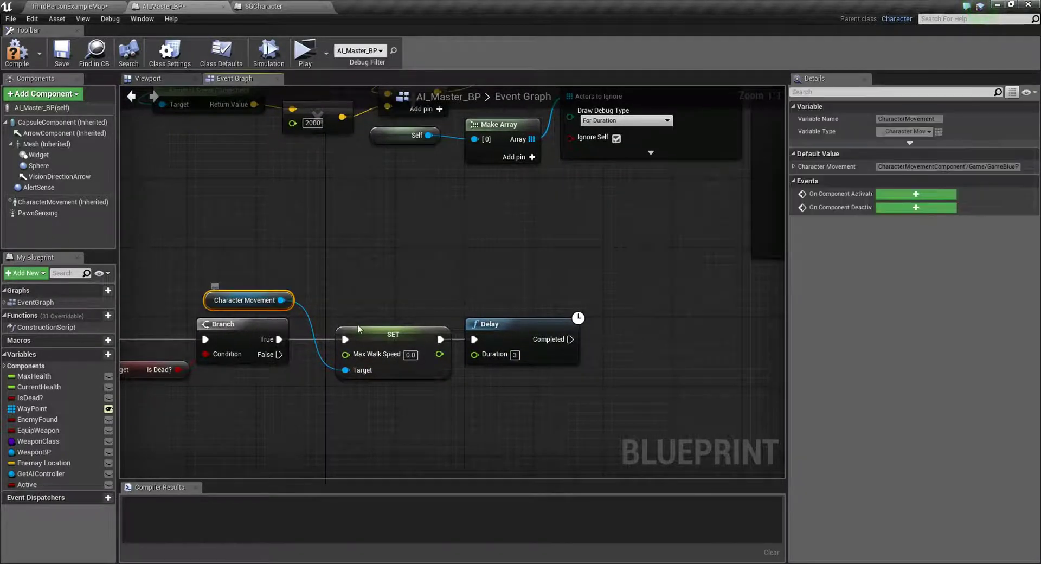
click(404, 343)
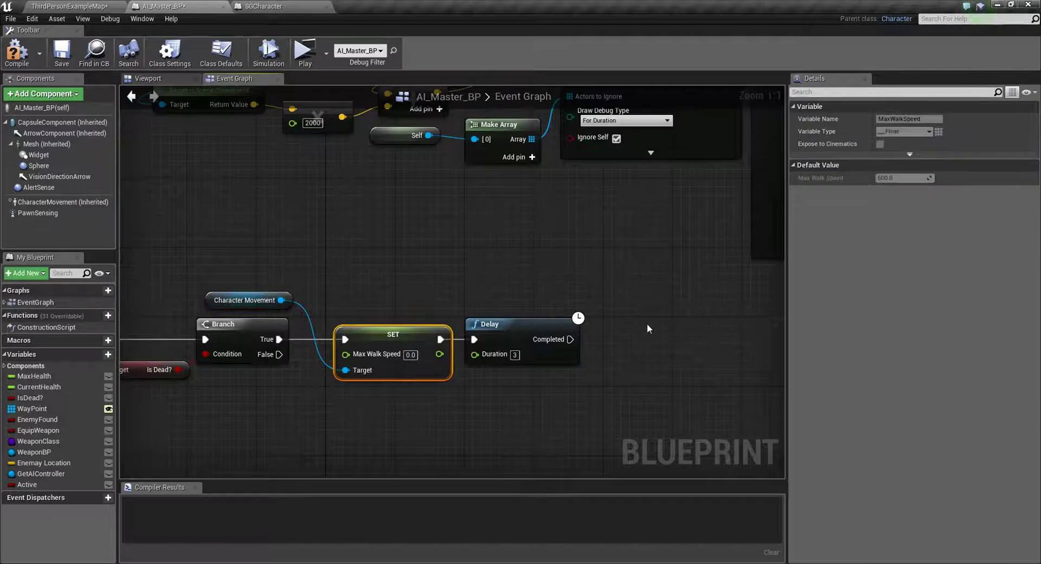
Duplicate the Max Walk Speed setter after the Delay and set it to the default 300
key(ctrl+c)
key(ctrl+v)
drag(705, 334, 661, 326)
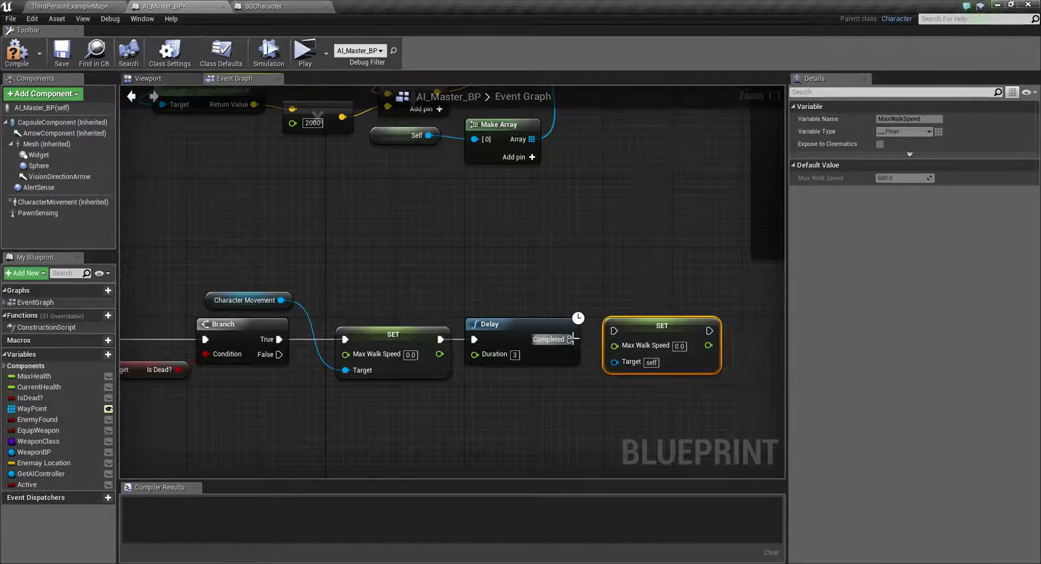
drag(573, 339, 653, 338)
click(610, 423)
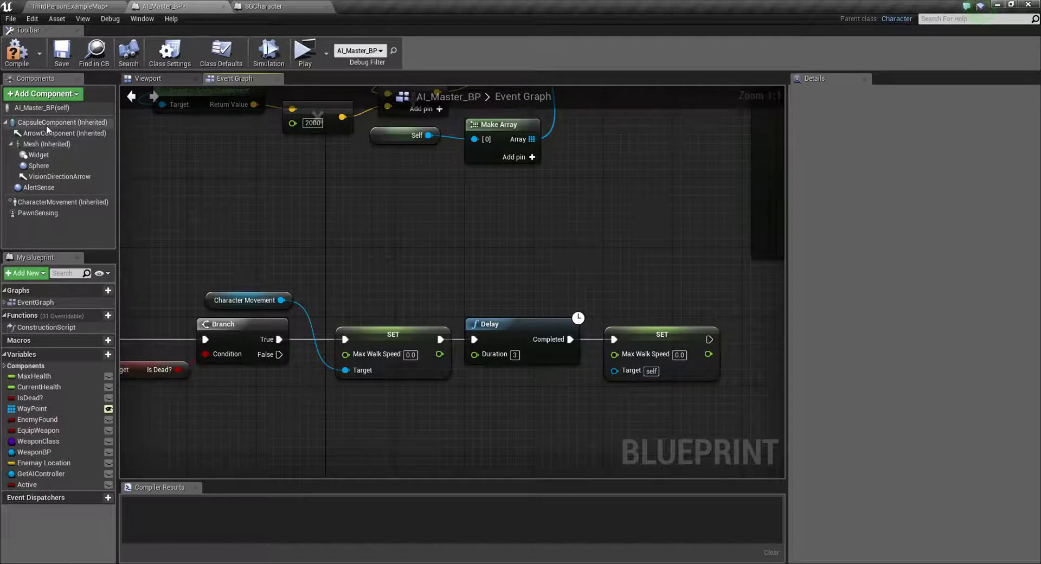
click(47, 106)
click(49, 202)
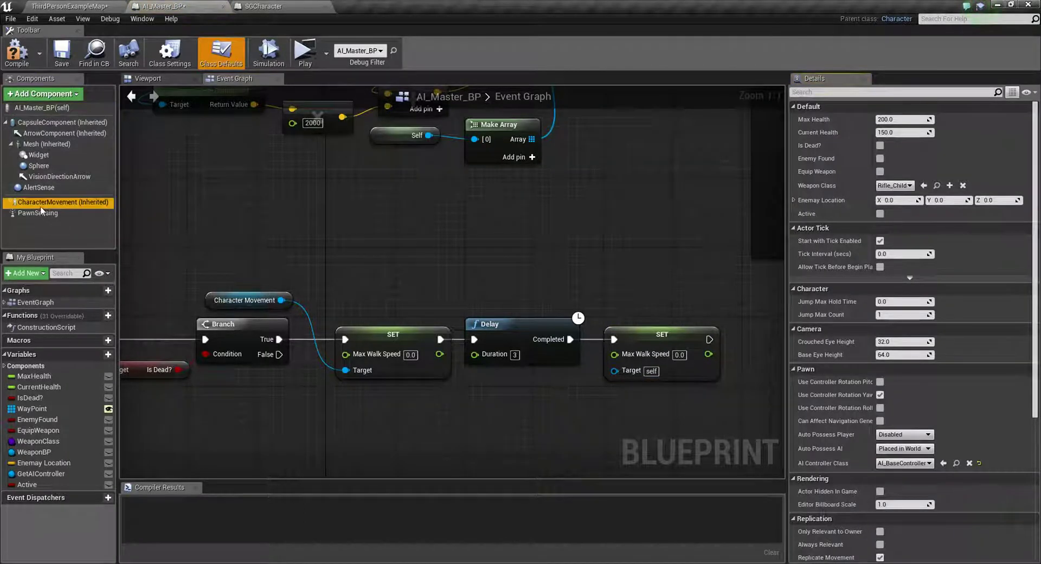
scroll(946, 441, down, 3)
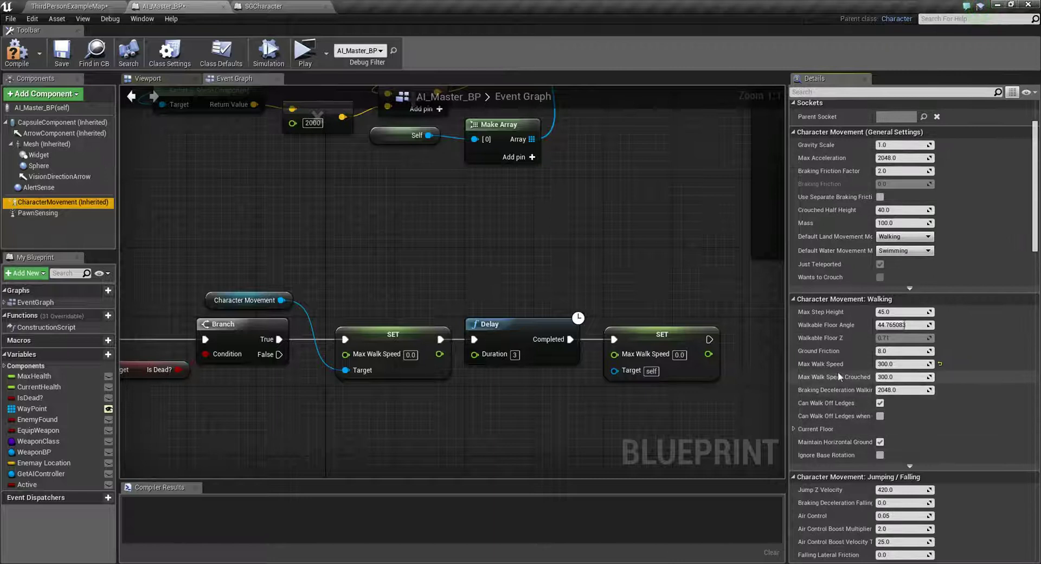
drag(847, 365, 614, 323)
click(679, 355)
text(300)
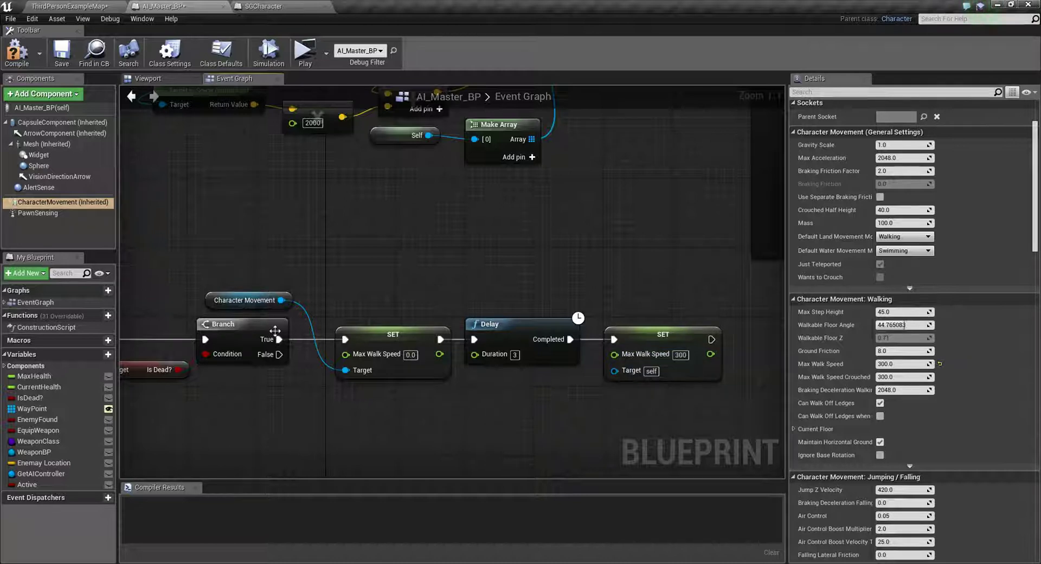
Wire Character Movement into the second setter's target through a reroute above the Delay
drag(281, 300, 616, 371)
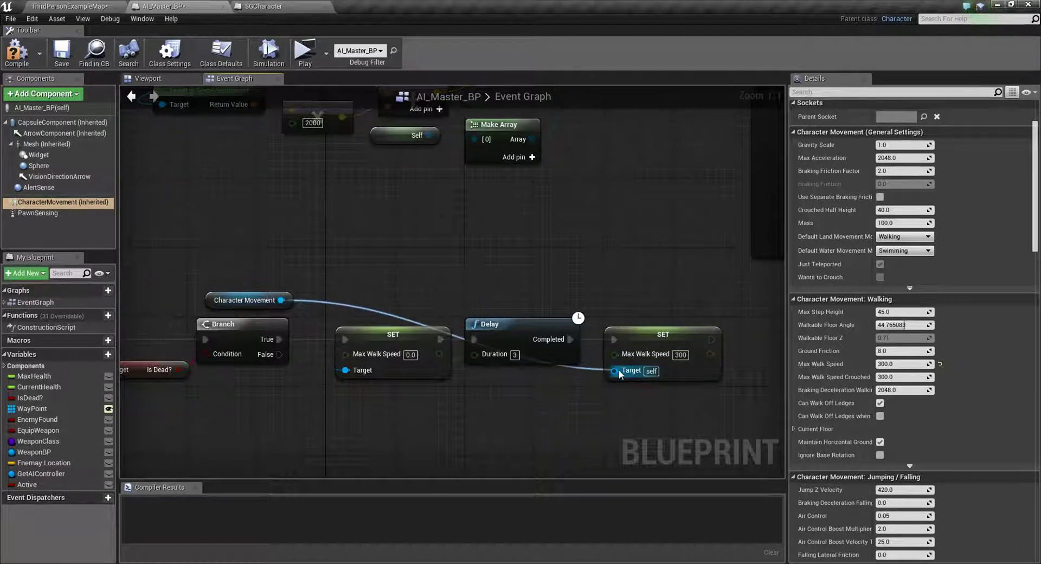
double_click(571, 369)
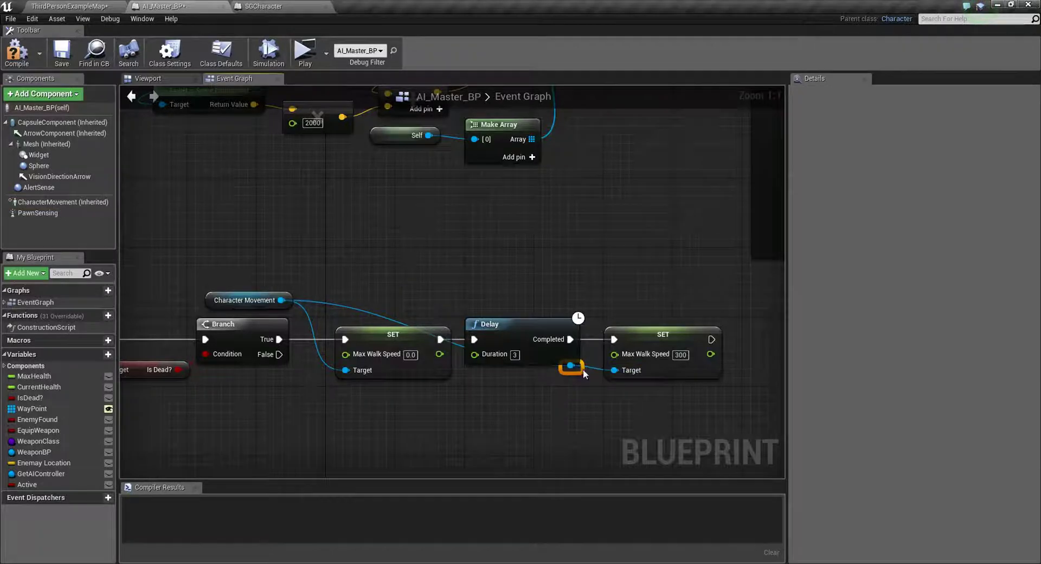
drag(583, 369, 579, 310)
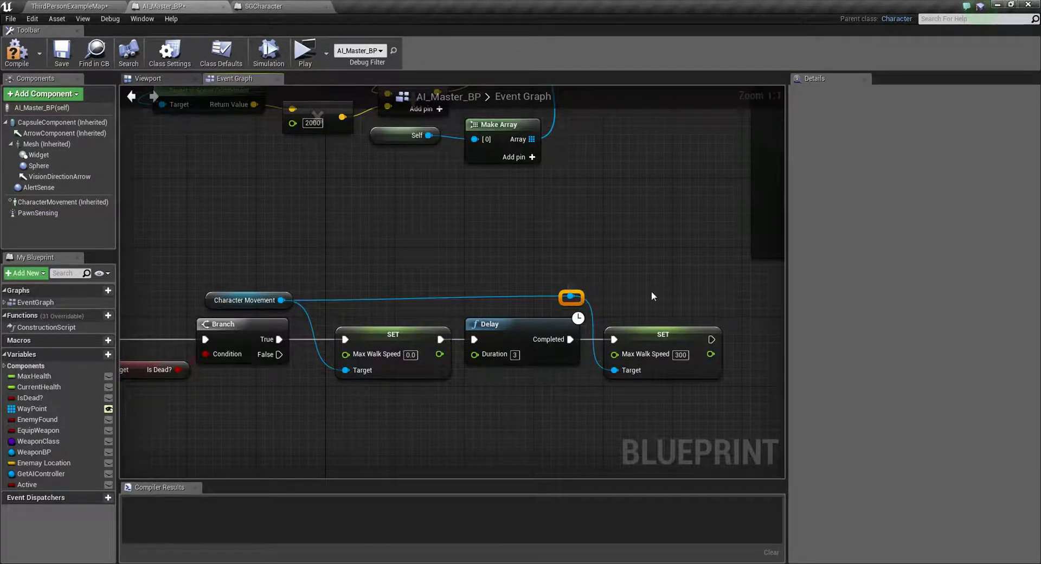
click(651, 295)
right_drag(651, 295, 393, 300)
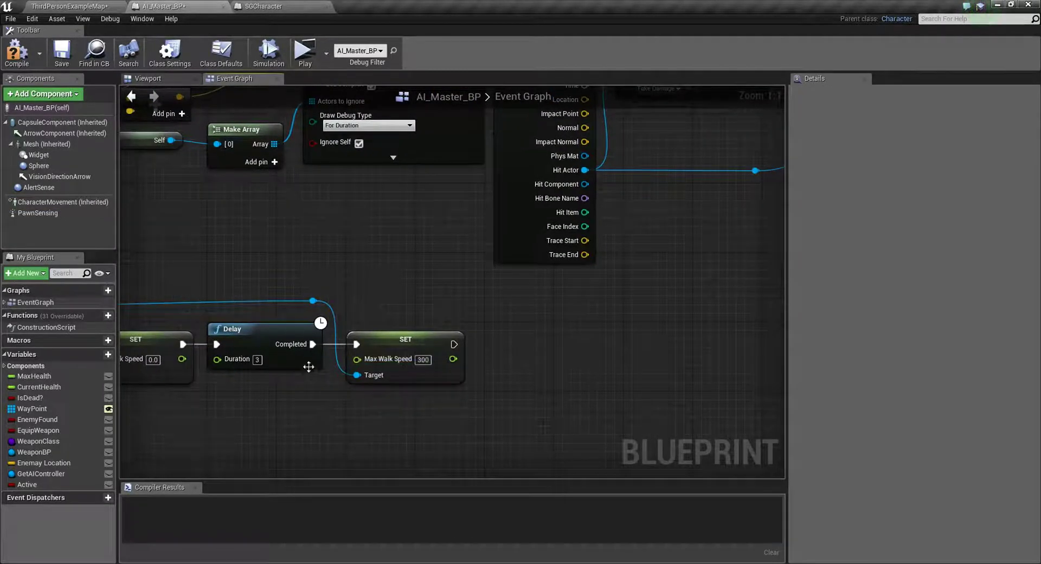
click(225, 329)
click(244, 390)
Add a SET Enemy Found node ticked true after restoring speed
mouse_move(49, 418)
mouse_down()
mouse_move(488, 336)
mouse_move(495, 344)
mouse_up()
click(493, 349)
click(551, 360)
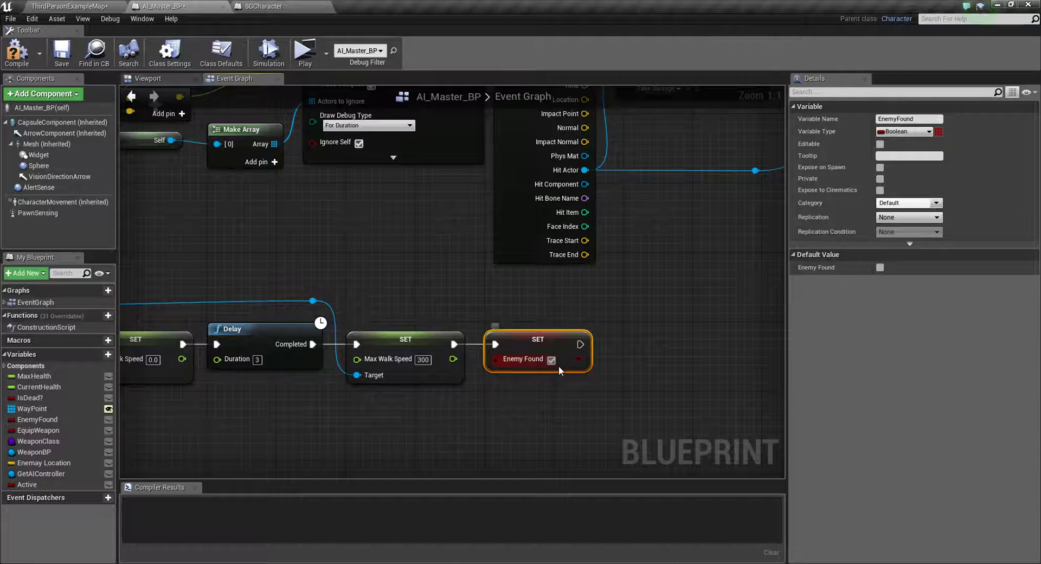
click(646, 398)
right_drag(646, 399, 554, 401)
Add a Print String after SET Enemy Found with the message 'Friend Dead Found?'
drag(487, 347, 532, 350)
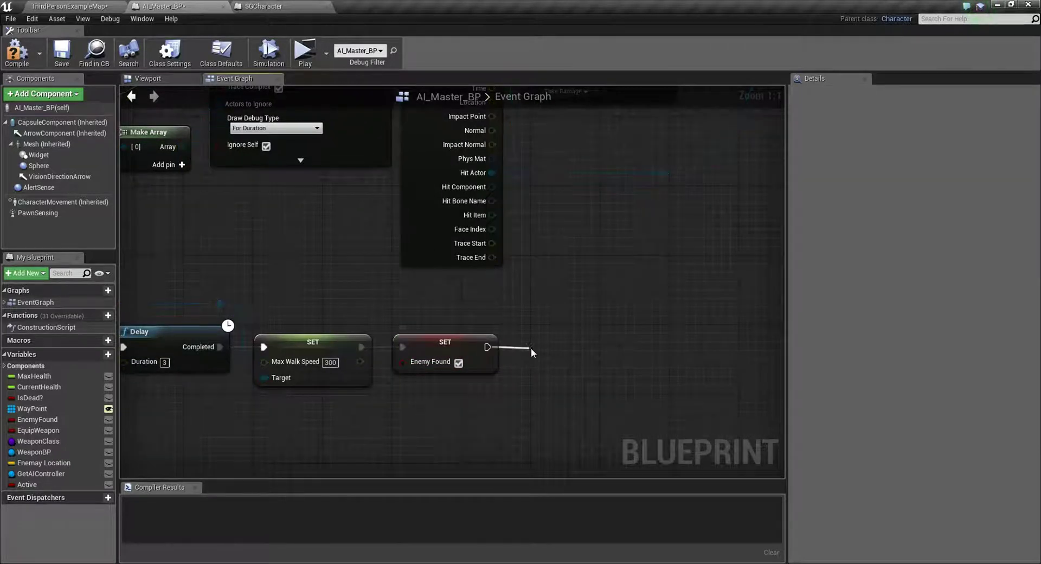
text(print)
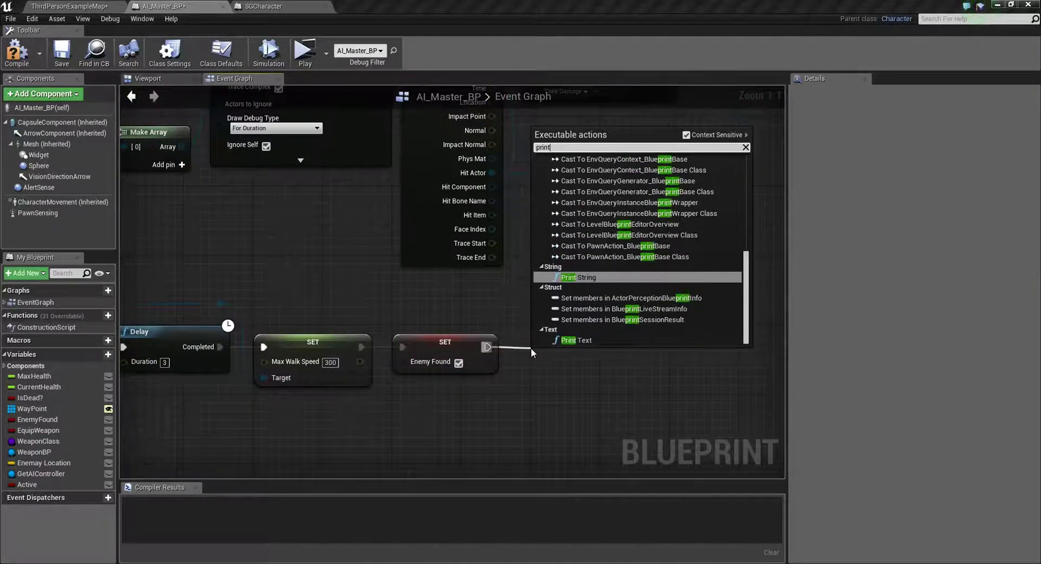
click(591, 278)
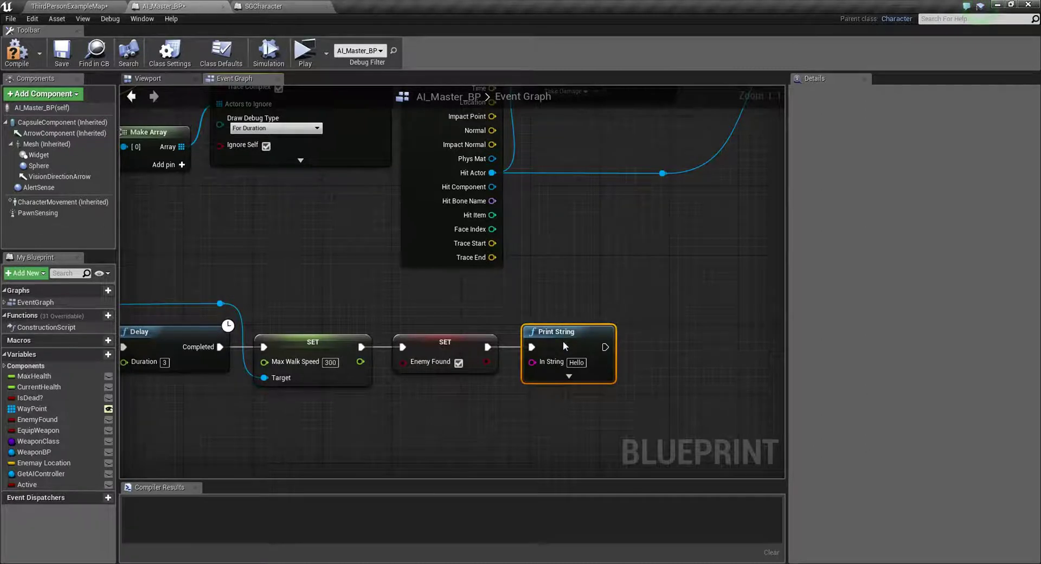
click(576, 362)
text(F)
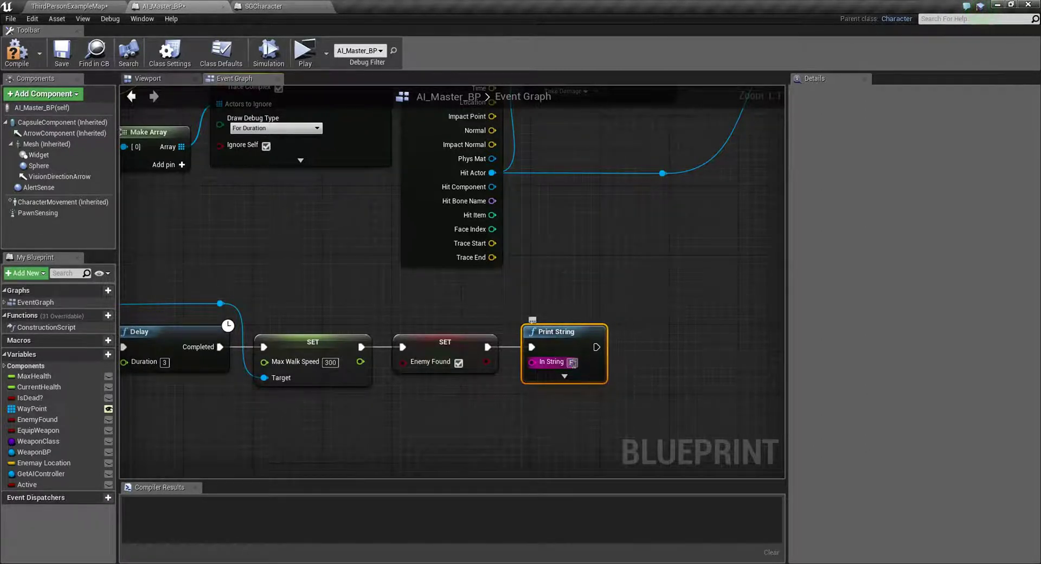
text(riend Dea)
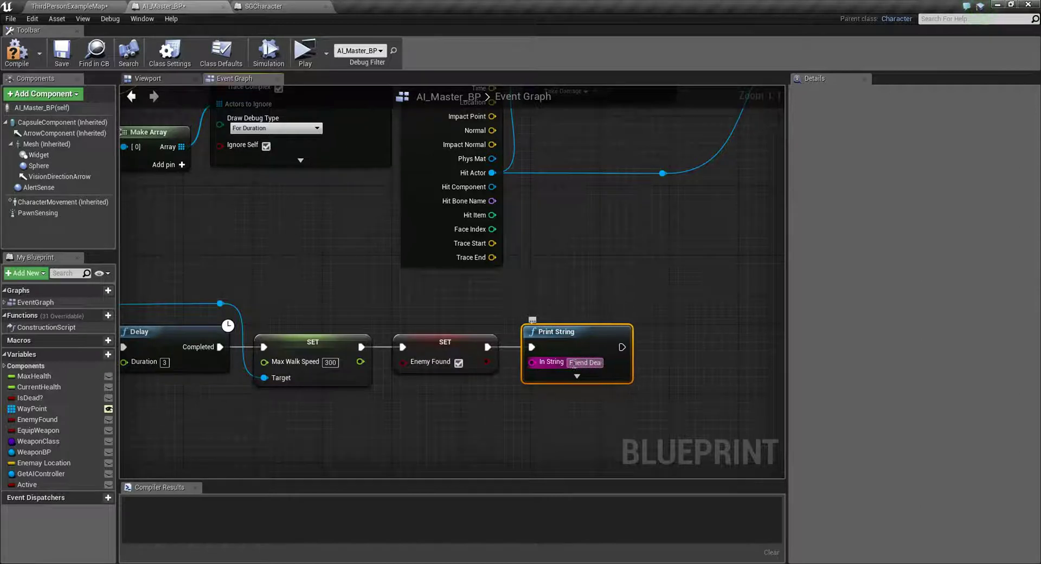
text(d Fo)
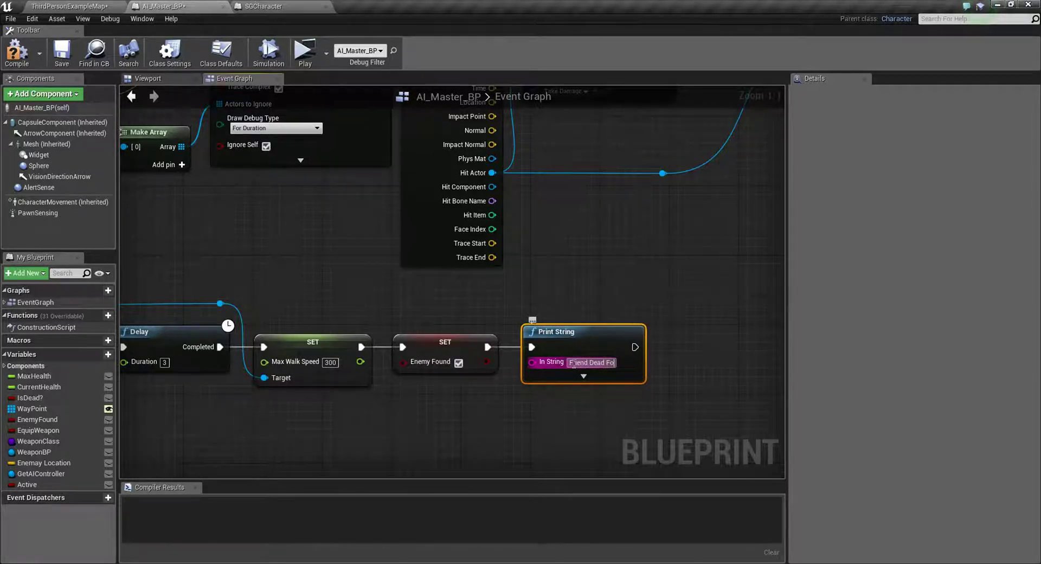
text(und?)
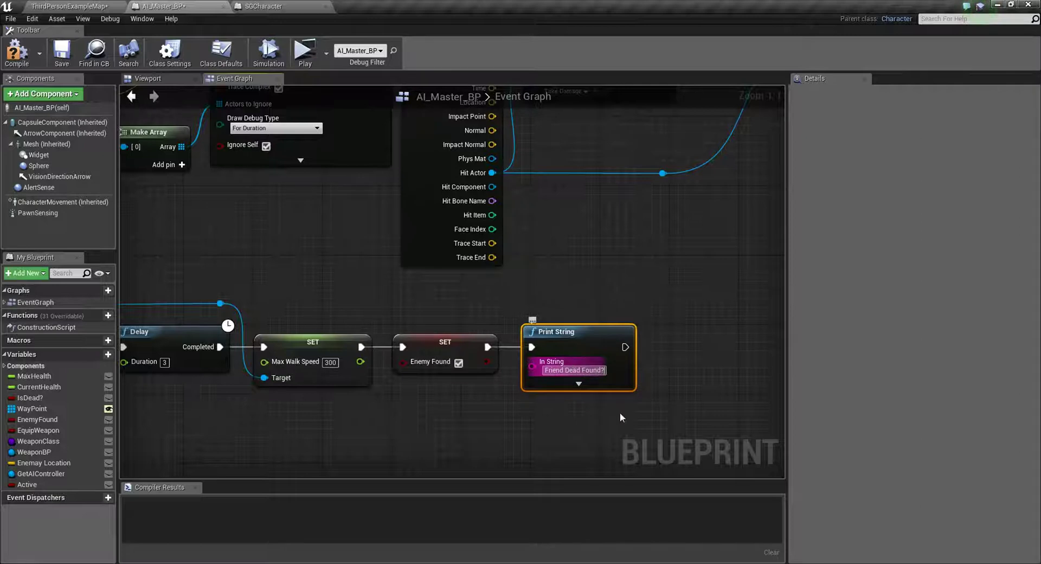
Expand the Print String's advanced pins and set its Text Color to orange
click(570, 407)
click(578, 383)
right_drag(602, 408, 603, 375)
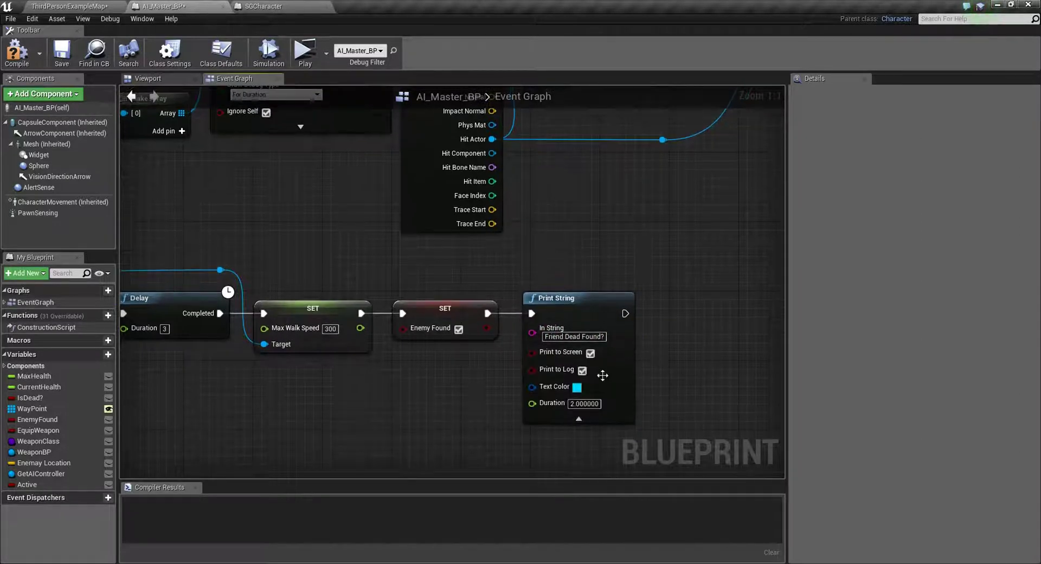
click(577, 387)
drag(678, 374, 704, 373)
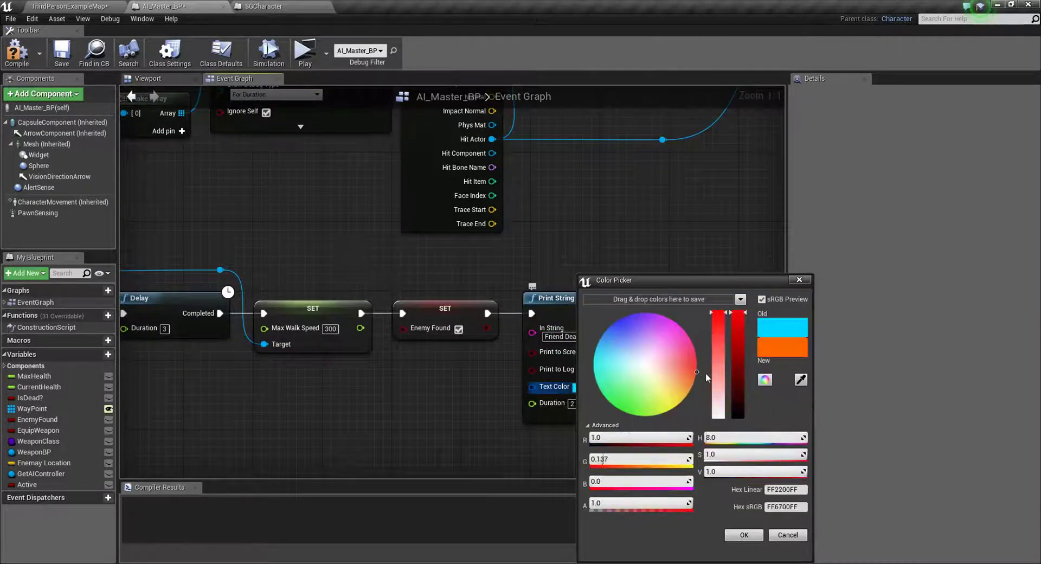
click(744, 534)
click(584, 404)
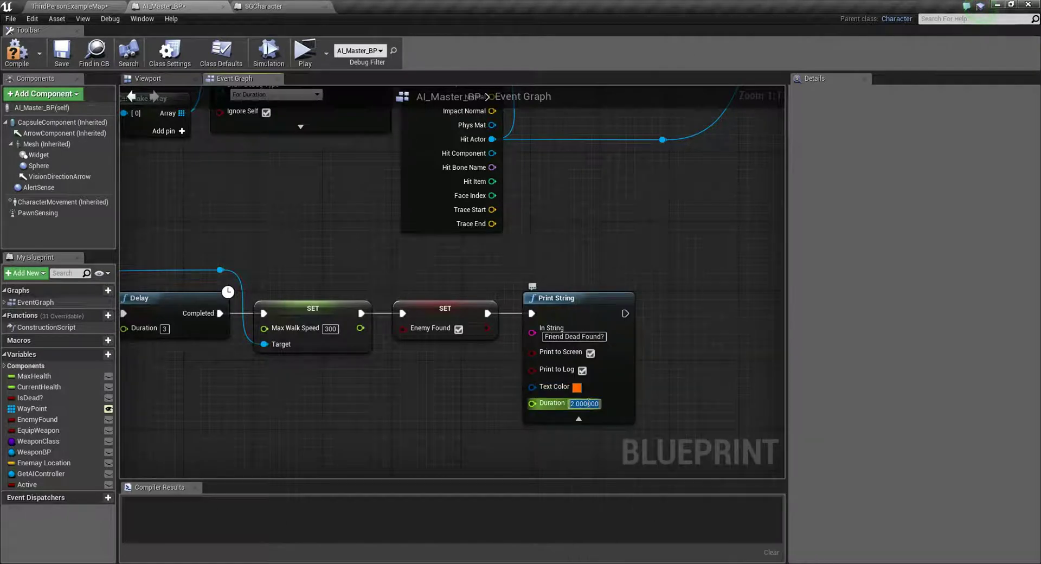
Zoom out and pan to review the Cast, Branch, SET, Delay and Print String chain
click(579, 418)
right_drag(518, 407, 665, 295)
scroll(396, 344, down, 3)
right_drag(125, 287, 420, 310)
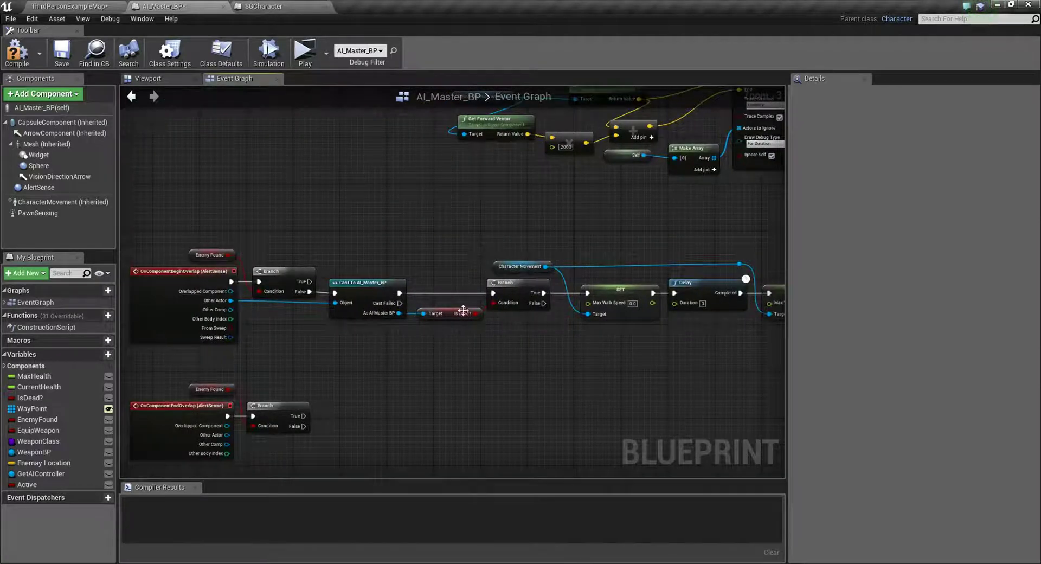
right_drag(620, 341, 313, 298)
drag(298, 204, 672, 307)
click(353, 343)
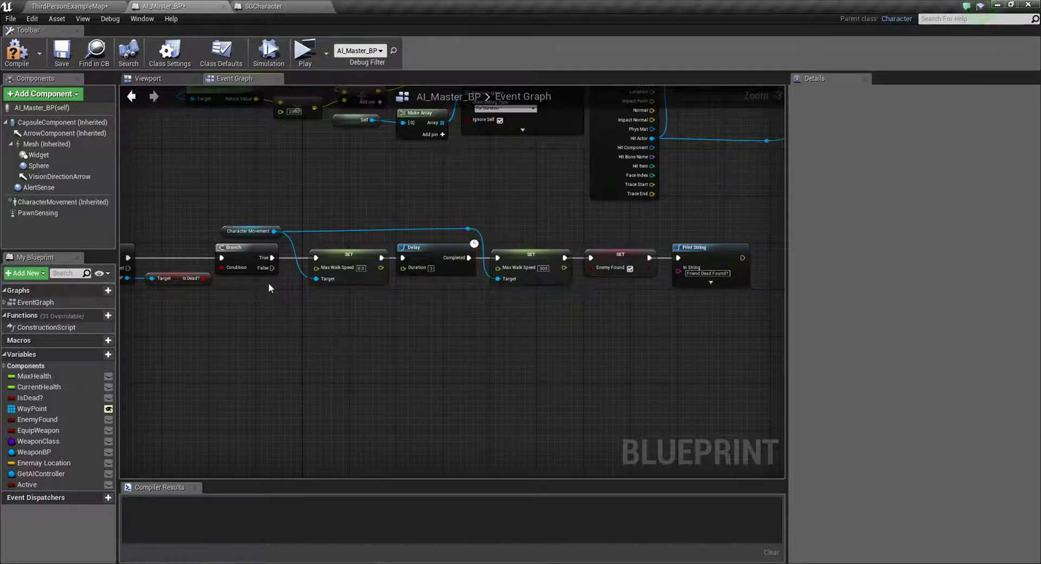
scroll(269, 283, up, 3)
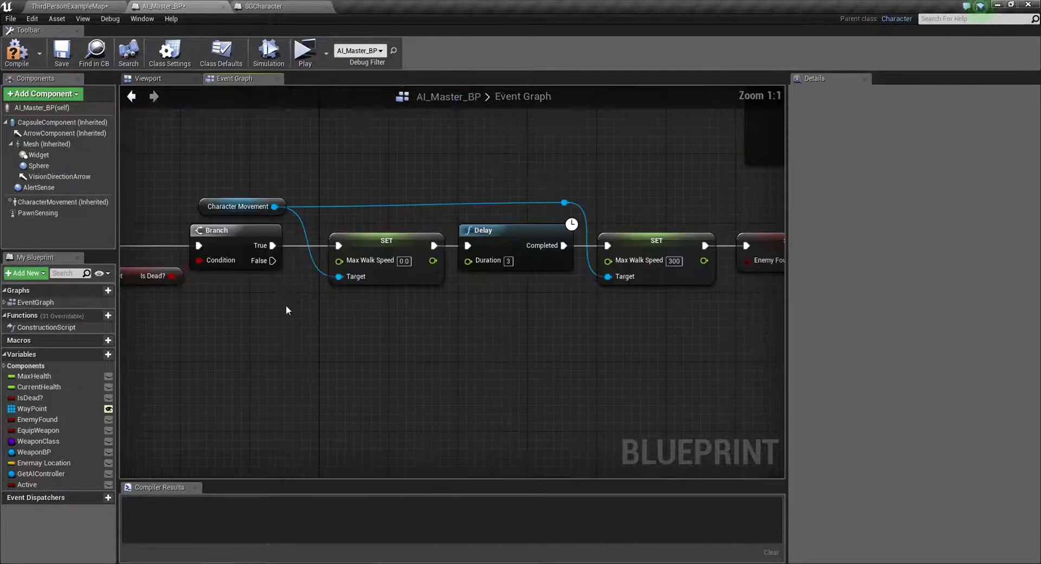
Add a new Branch fed by the Is Dead? Branch's False output
click(391, 329)
drag(363, 283, 402, 354)
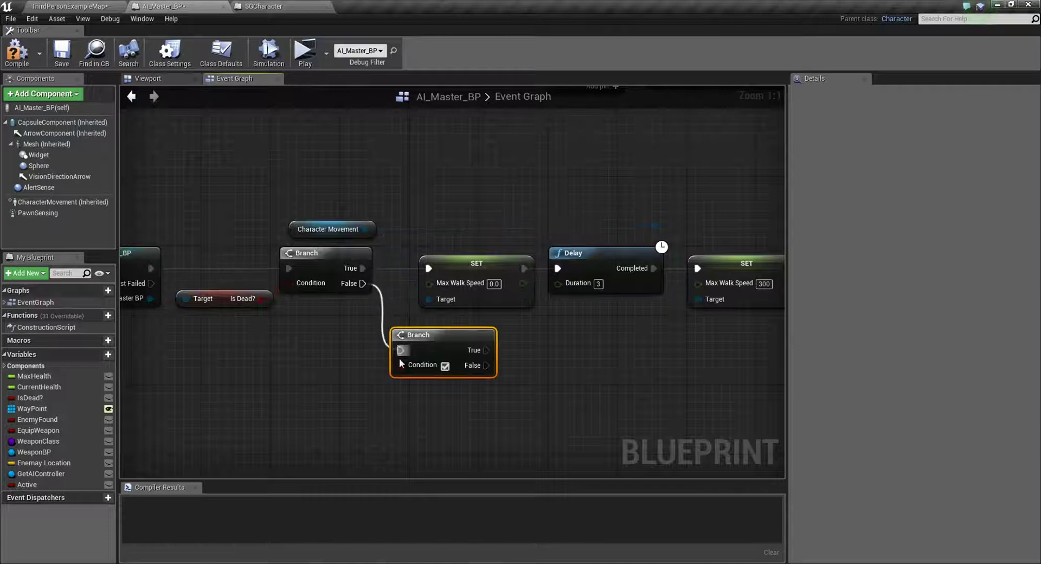
right_drag(312, 385, 488, 393)
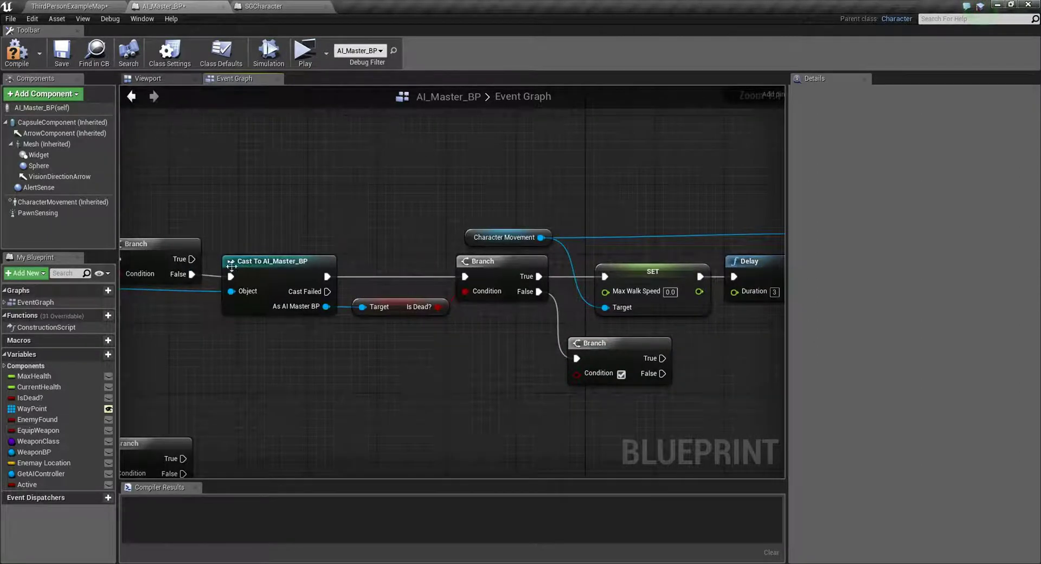
mouse_move(256, 373)
right_down()
mouse_move(489, 318)
mouse_move(278, 385)
right_up()
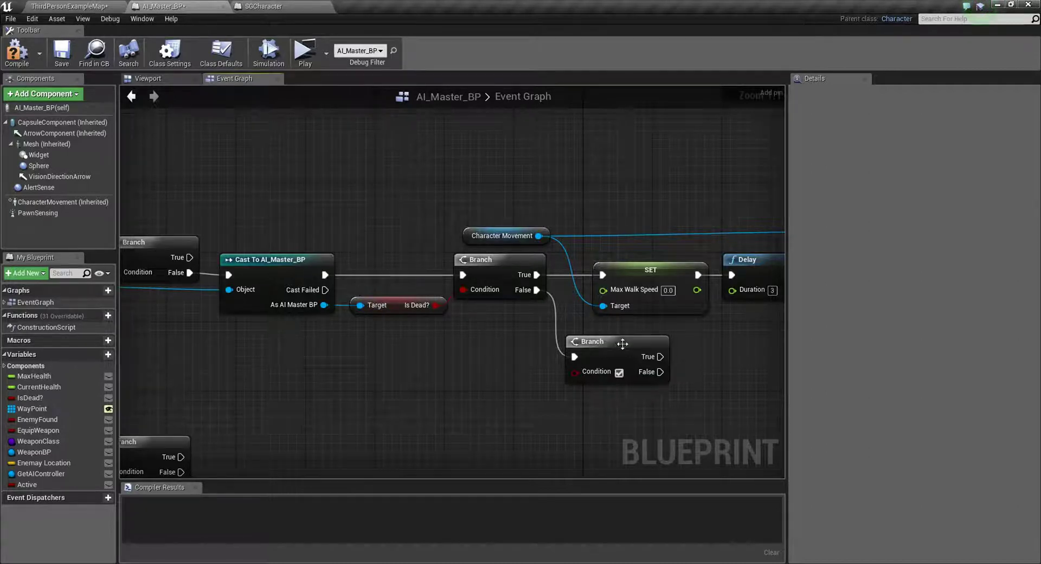
Add a Get Enemy Found node from the cast's As AI Master BP output
drag(639, 358, 632, 354)
click(274, 246)
mouse_move(323, 304)
mouse_down()
mouse_move(408, 372)
mouse_move(450, 377)
mouse_up()
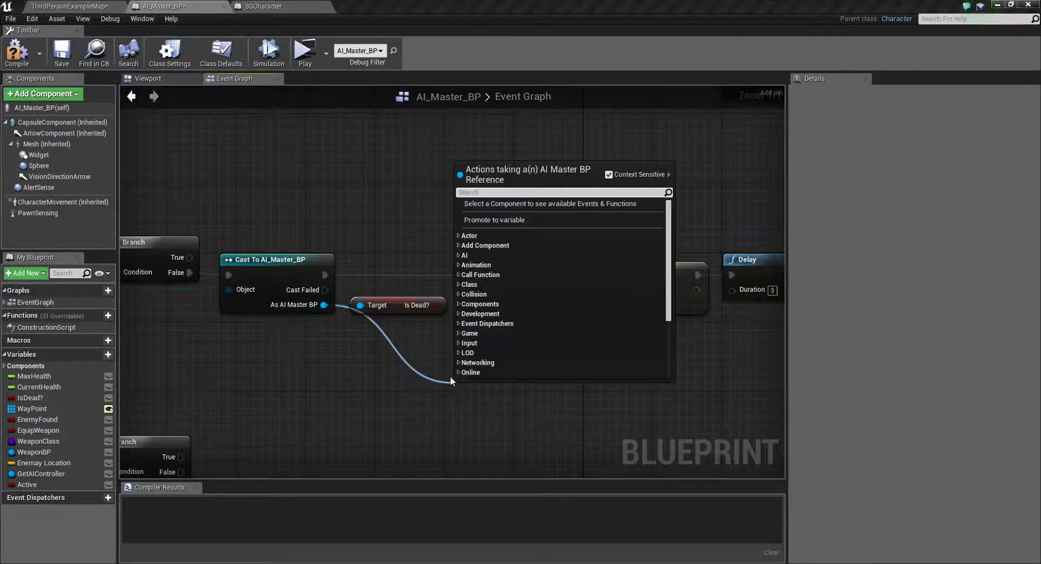
text(enemy)
click(523, 245)
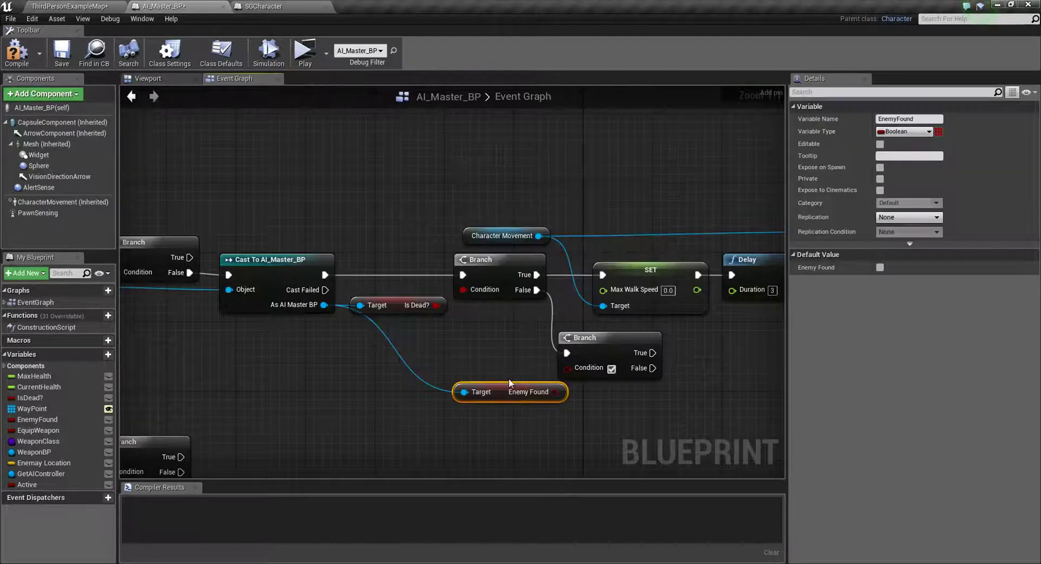
mouse_move(500, 389)
mouse_down()
mouse_move(468, 370)
mouse_move(565, 369)
mouse_up()
click(470, 381)
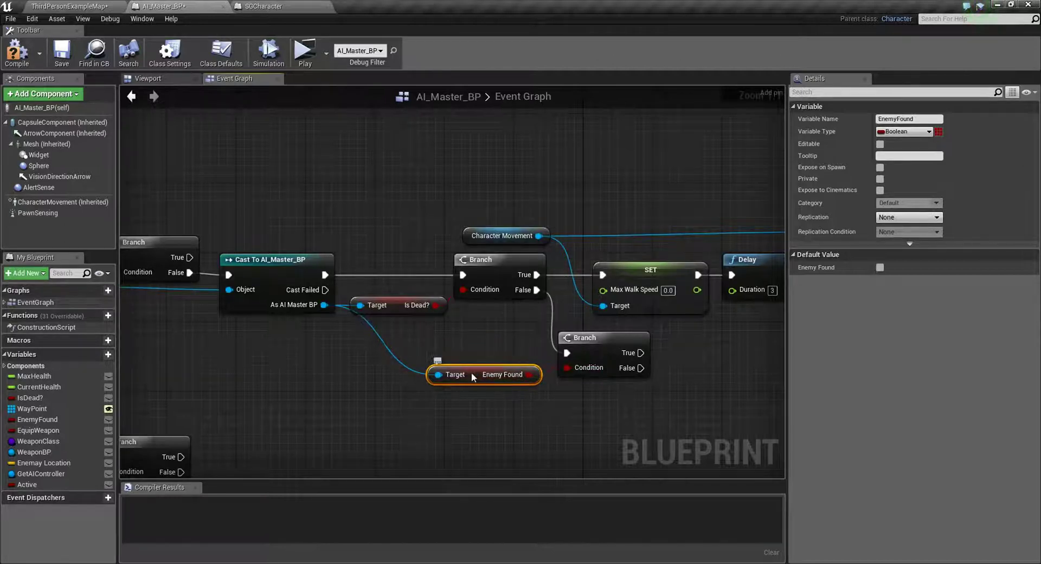
Paste copies of SET Enemy Found and Print String, run from the second Branch's True output
right_drag(657, 393, 402, 382)
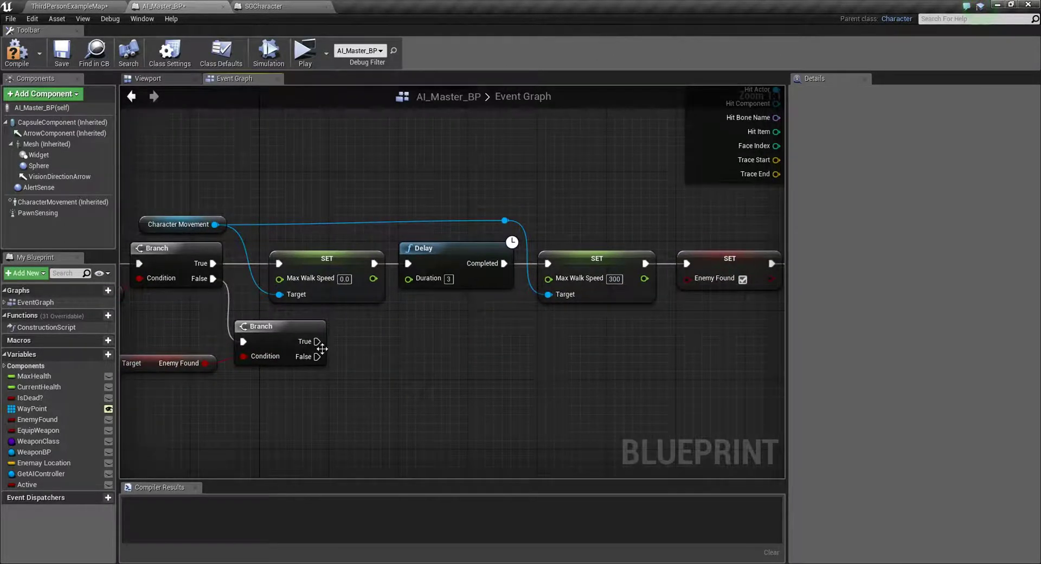
right_drag(725, 330, 594, 341)
drag(593, 341, 724, 280)
key(ctrl+v)
drag(184, 353, 258, 353)
click(291, 396)
right_drag(290, 396, 407, 395)
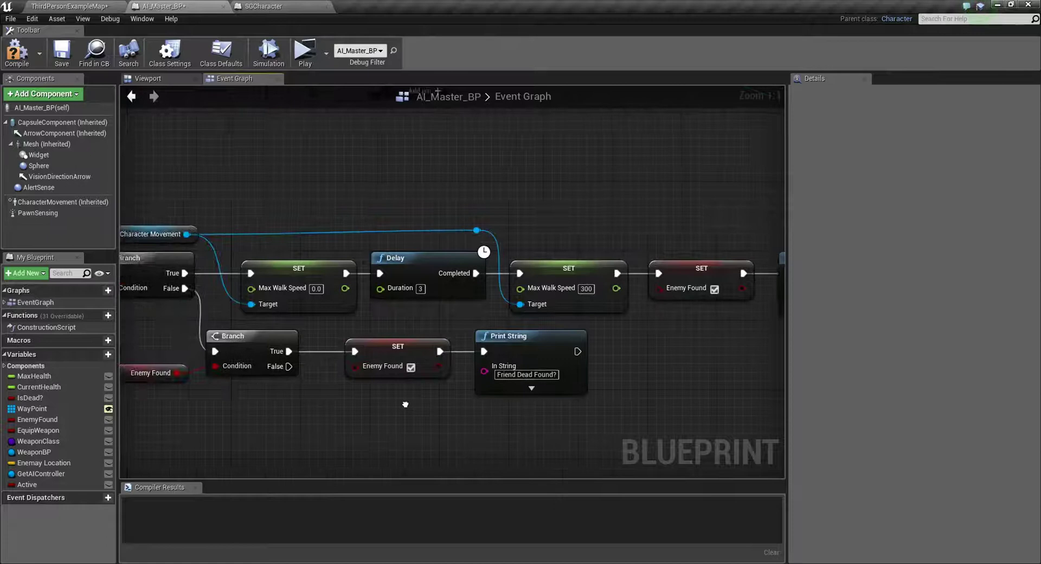
Change the copied Print String message to 'onhunt'
click(532, 376)
drag(529, 375, 487, 375)
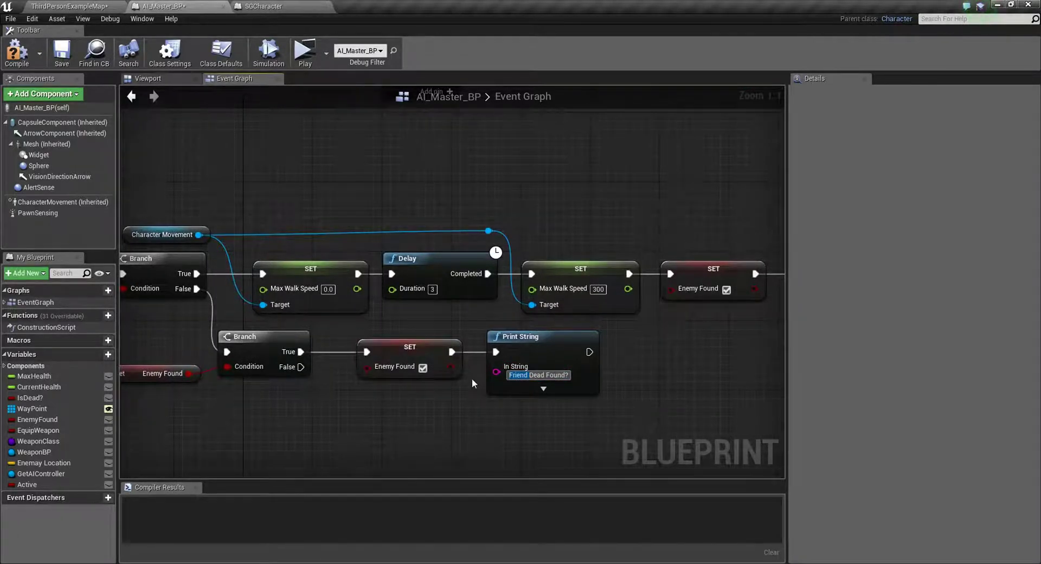
text(on)
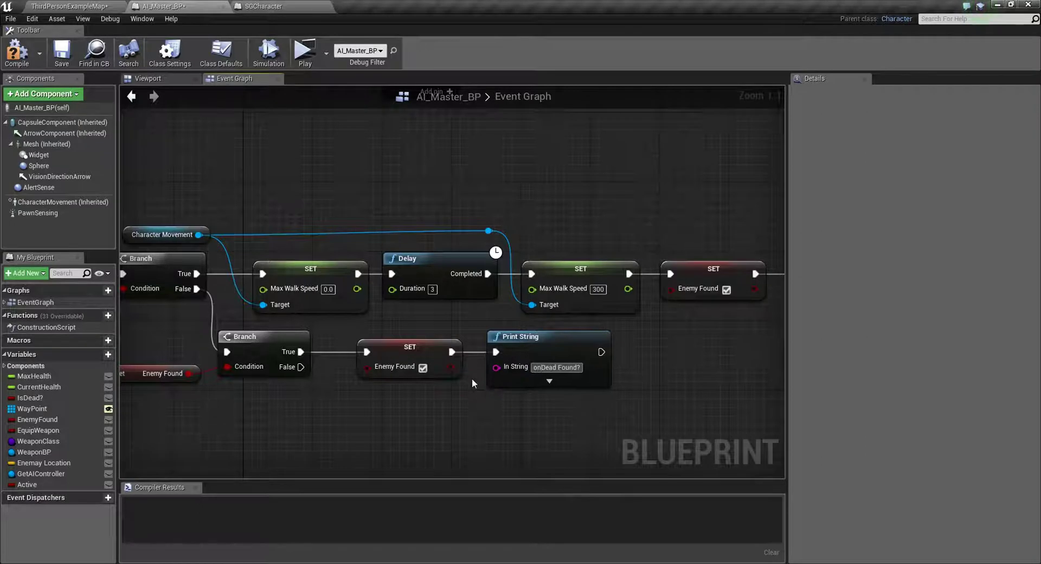
text(hunt)
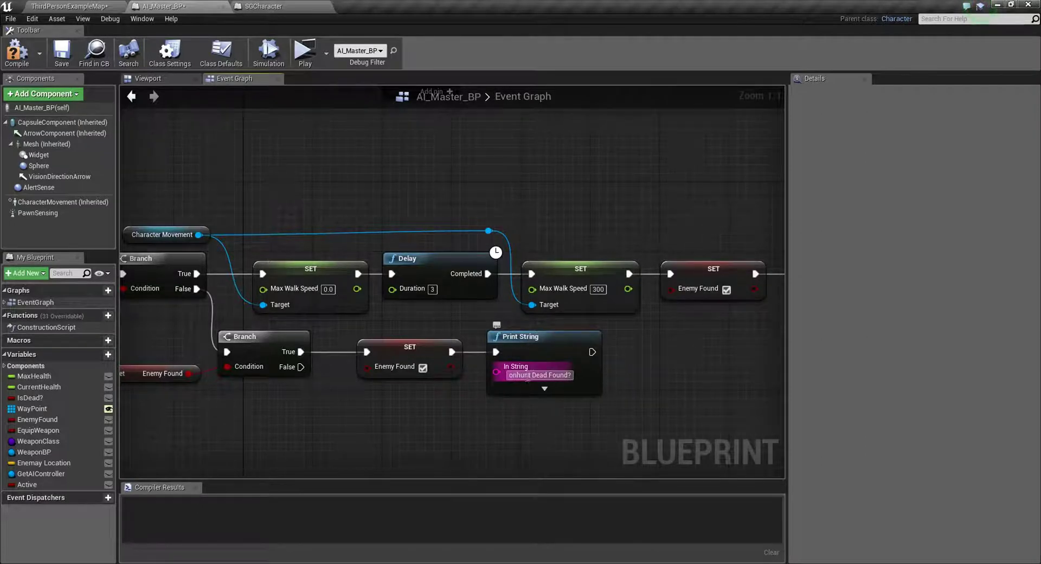
key(Delete)
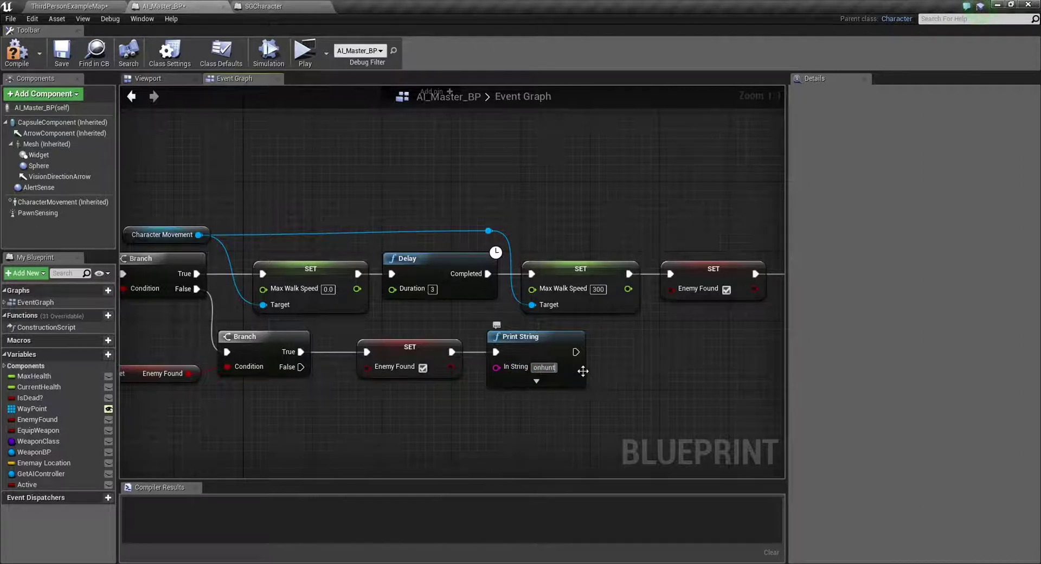
scroll(543, 418, down, 3)
scroll(406, 380, down, 1)
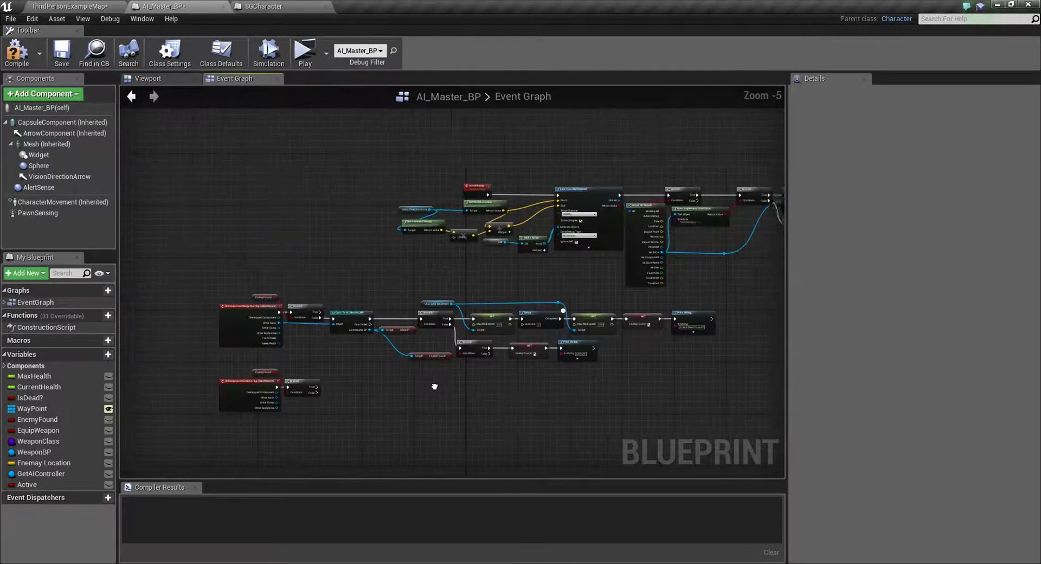
scroll(321, 333, down, 1)
drag(316, 288, 567, 390)
drag(321, 300, 665, 391)
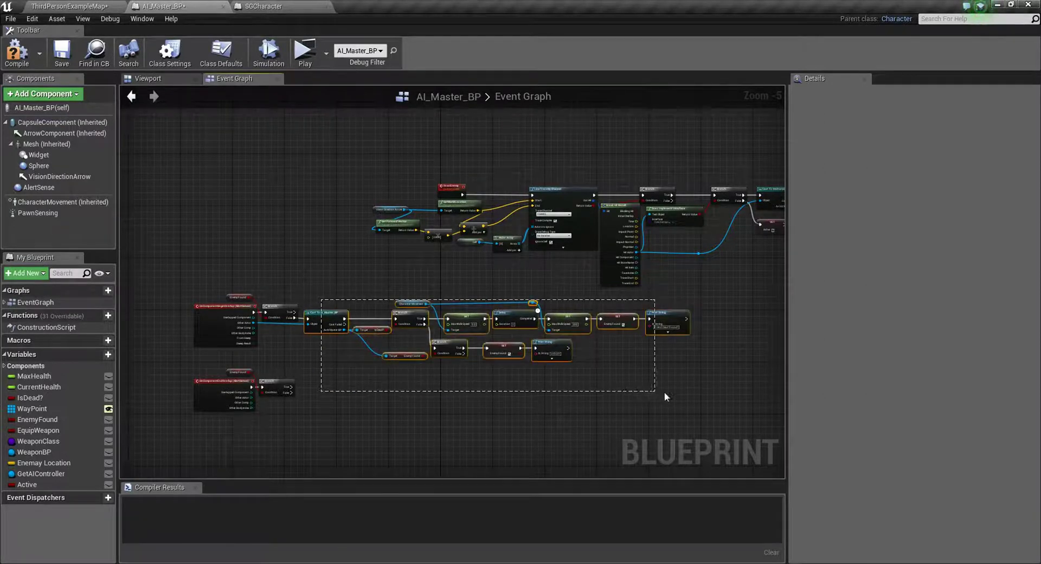
right_click(333, 314)
mouse_move(393, 199)
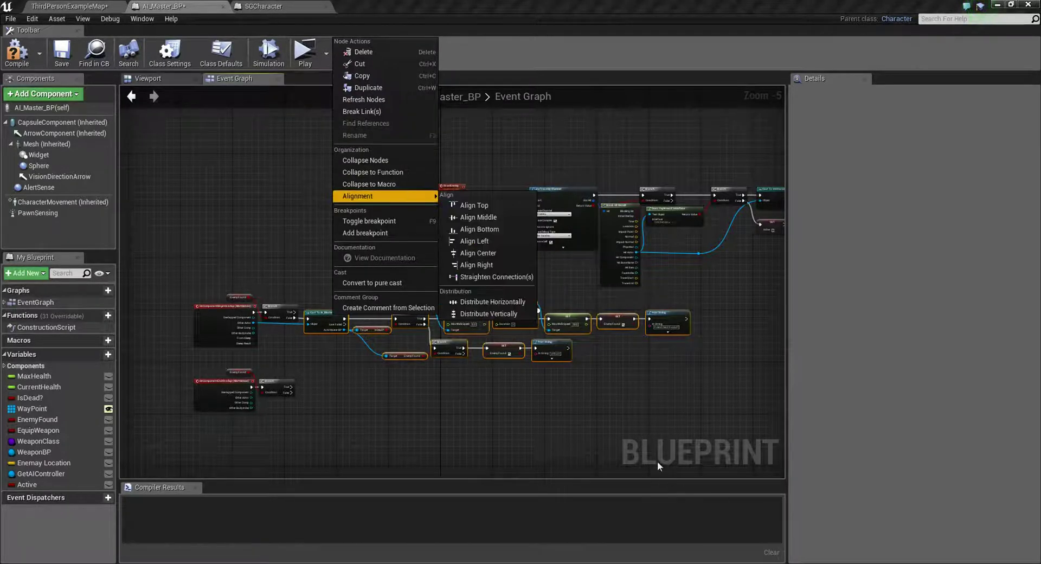
click(598, 386)
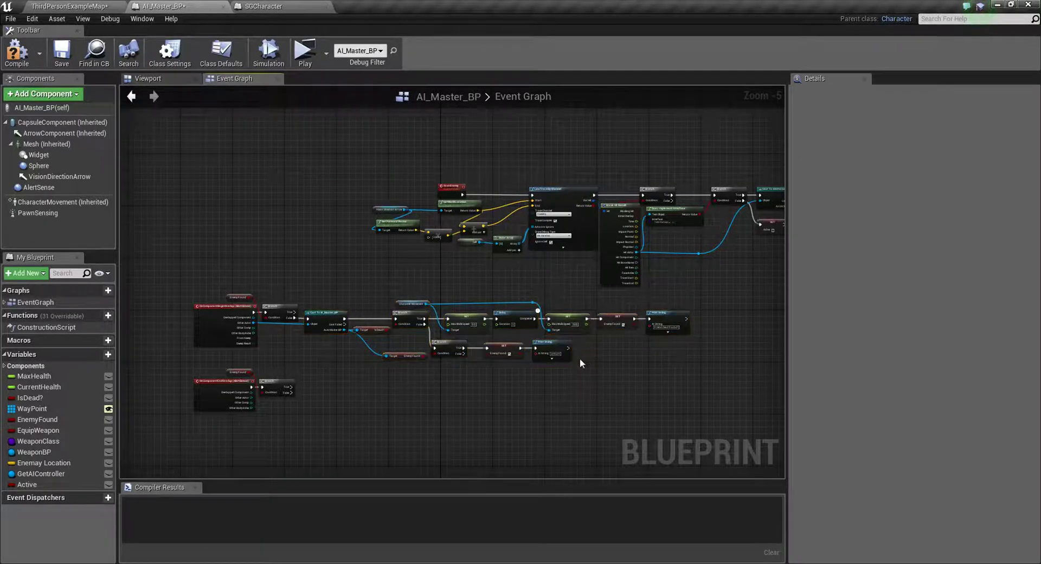
scroll(512, 337, up, 5)
click(542, 364)
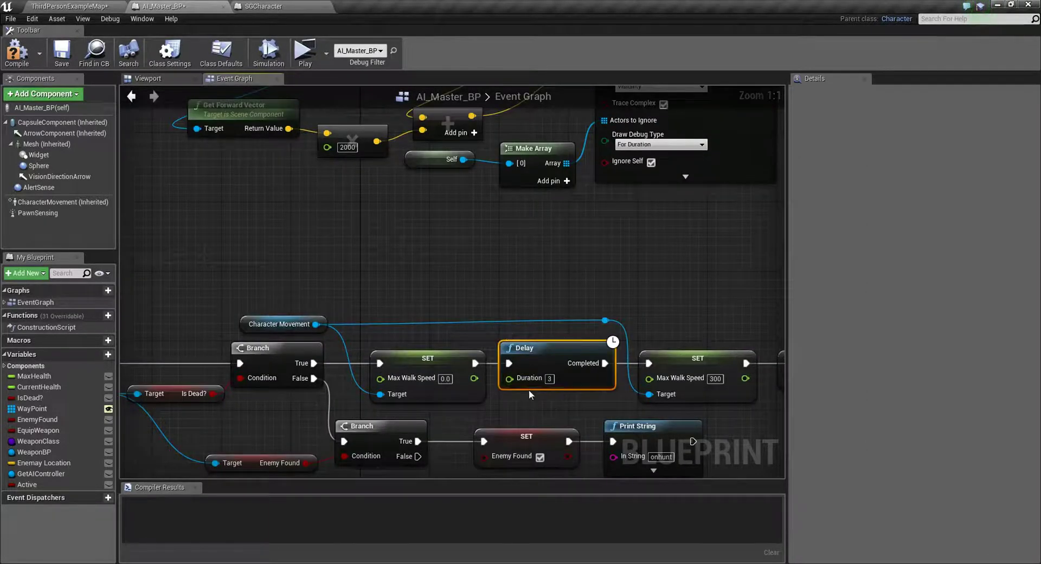
scroll(510, 388, down, 4)
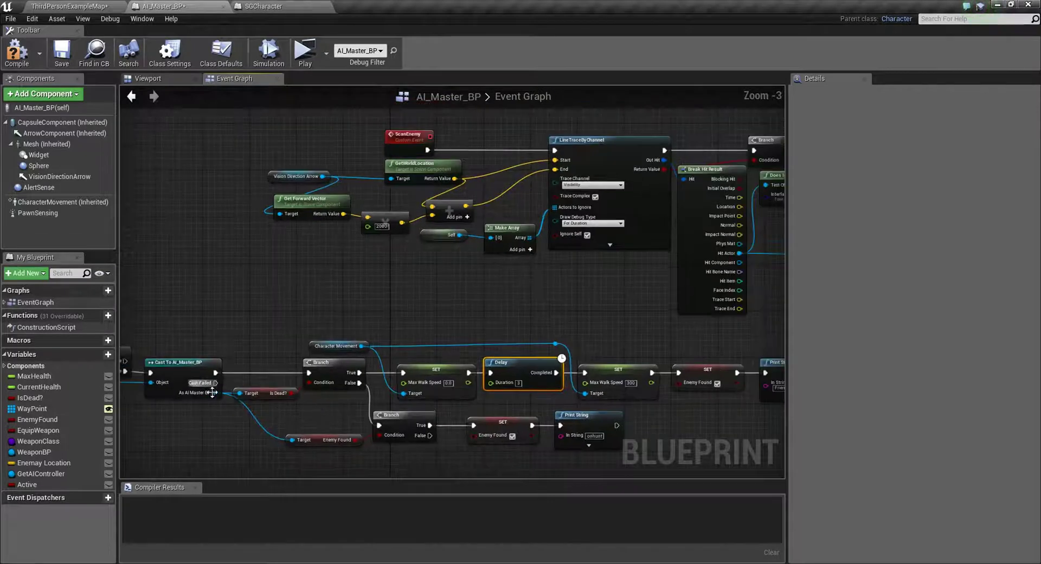
scroll(227, 389, down, 1)
drag(196, 352, 555, 457)
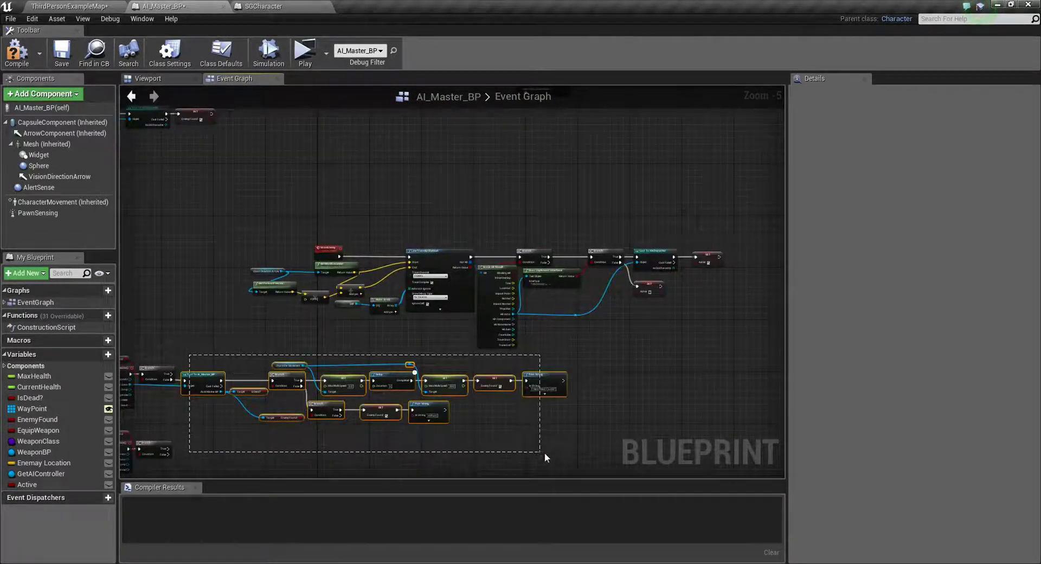
Collapse the selected overlap nodes to a macro and name it ActiveSense
right_click(351, 383)
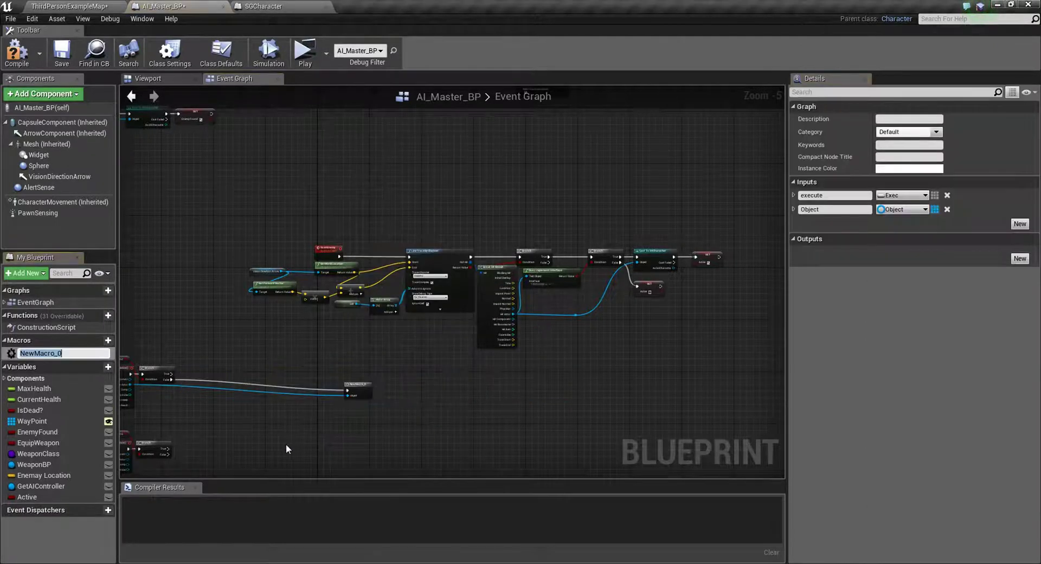
text(Active)
text(De)
key(BackSpace)
text(e)
key(BackSpace)
key(BackSpace)
key(BackSpace)
text(Sense)
key(Return)
right_drag(344, 422, 493, 400)
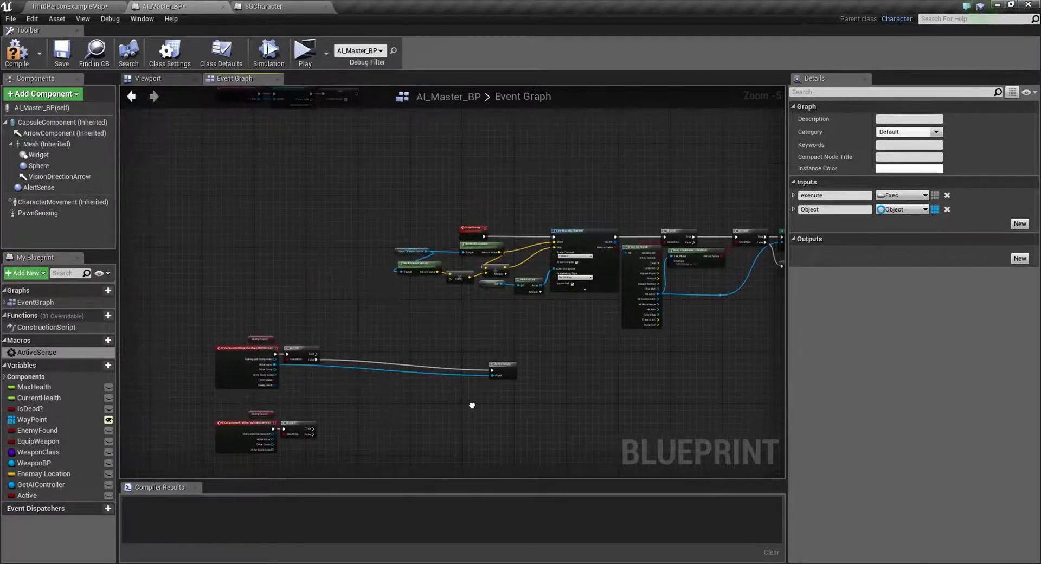
Paste a second ActiveSense node, fed by the end-overlap Branch False, with Other Actor into Object
drag(504, 367, 361, 361)
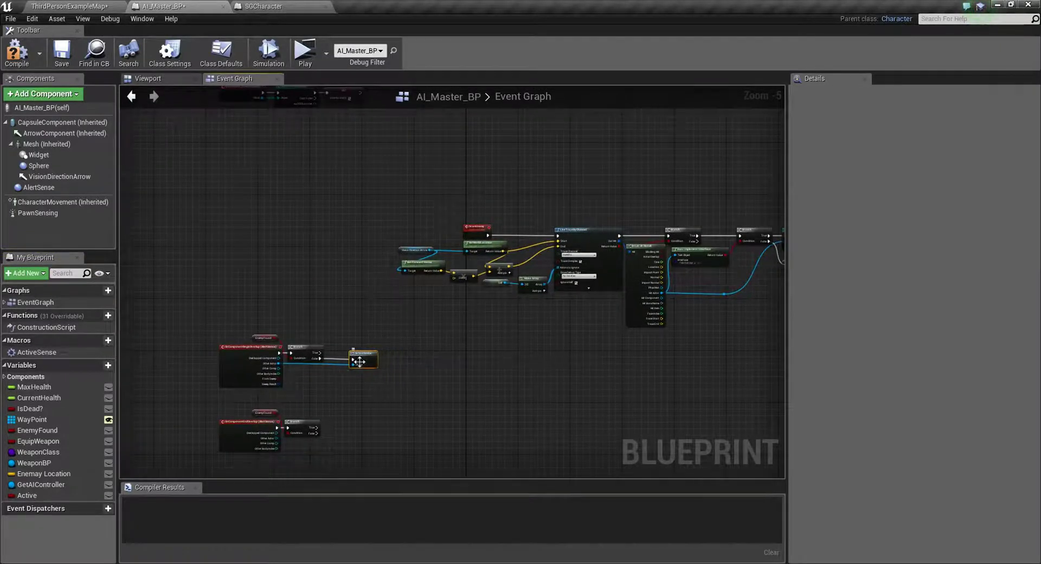
scroll(355, 369, up, 4)
key(ctrl+v)
right_drag(270, 405, 333, 273)
drag(400, 282, 407, 366)
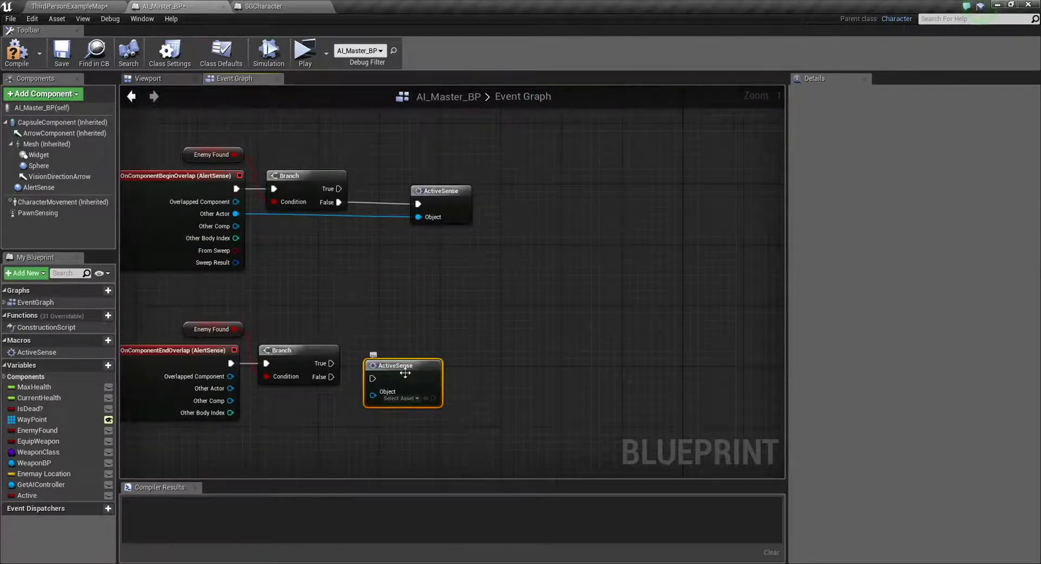
drag(327, 381, 373, 378)
drag(231, 389, 374, 396)
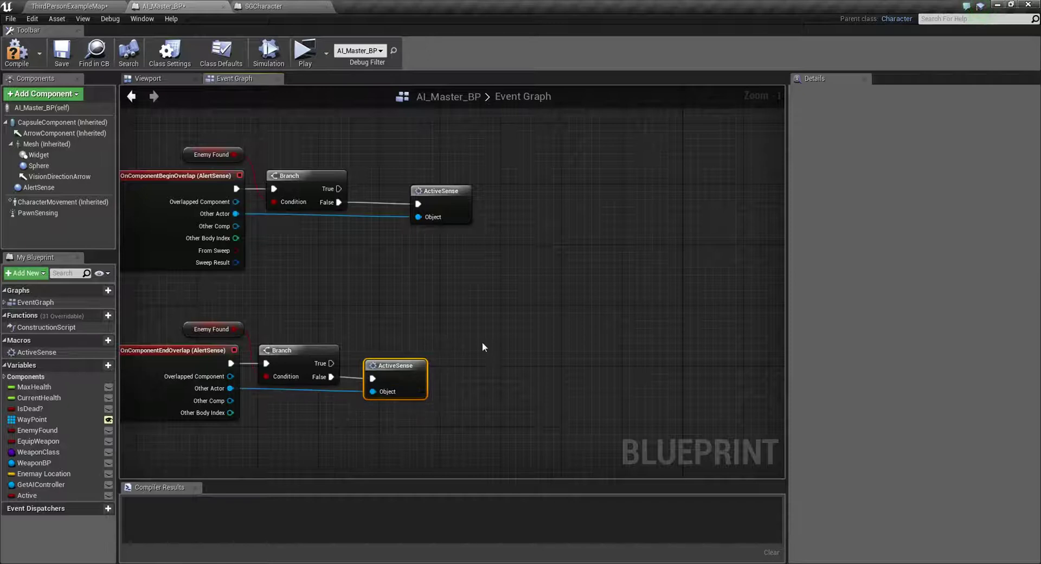
right_drag(483, 342, 471, 301)
drag(451, 282, 398, 274)
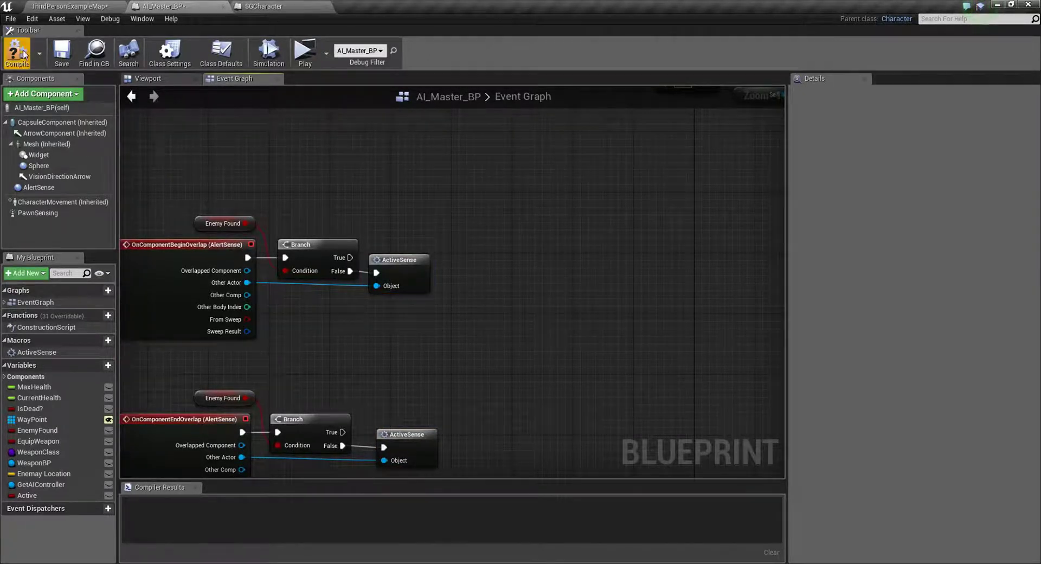
Save the blueprint and place an Alert Sense component reference in the event graph
click(73, 59)
scroll(585, 255, down, 3)
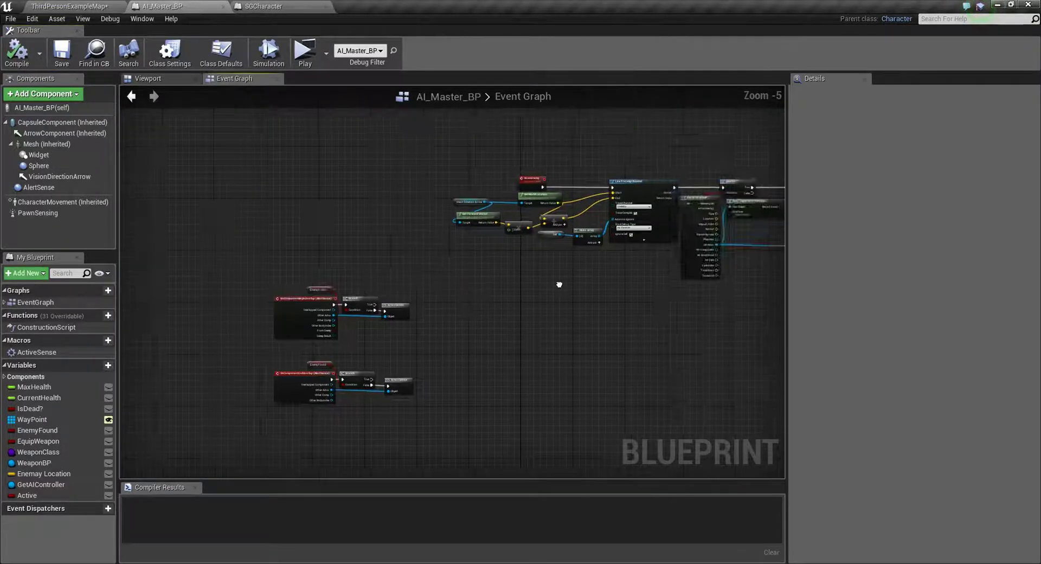
scroll(536, 340, up, 5)
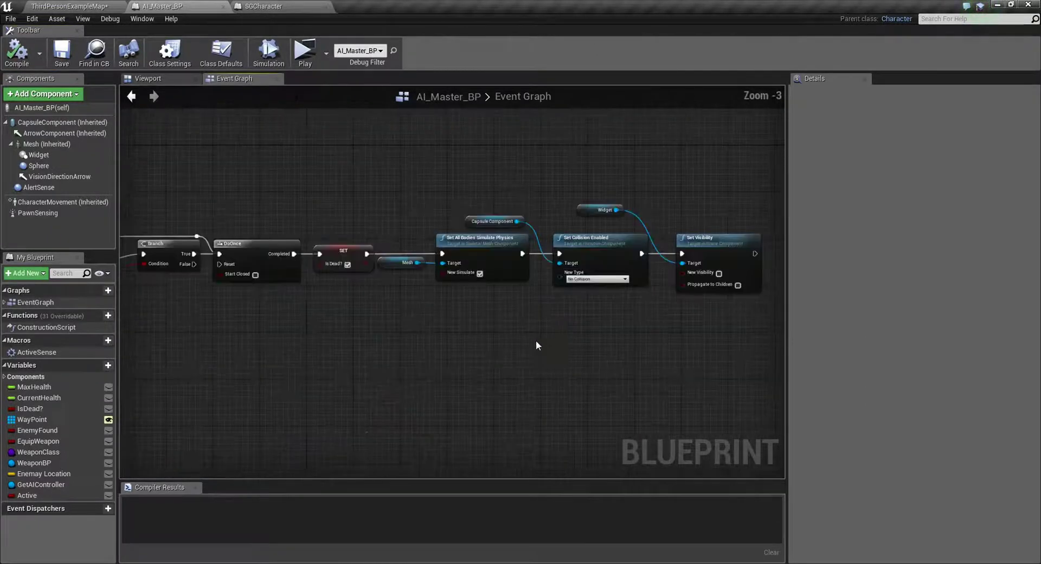
scroll(488, 369, up, 3)
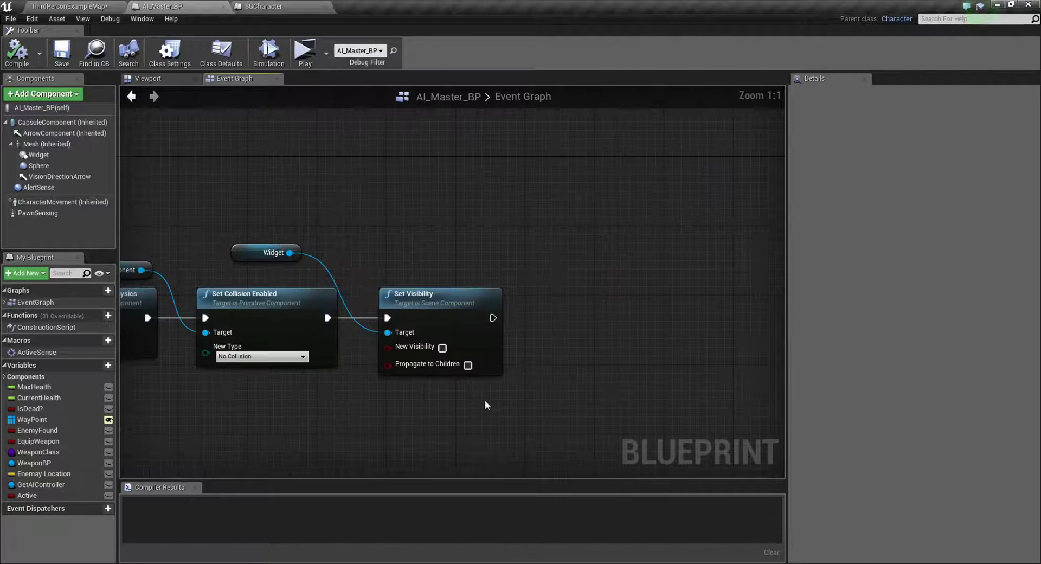
drag(37, 189, 415, 378)
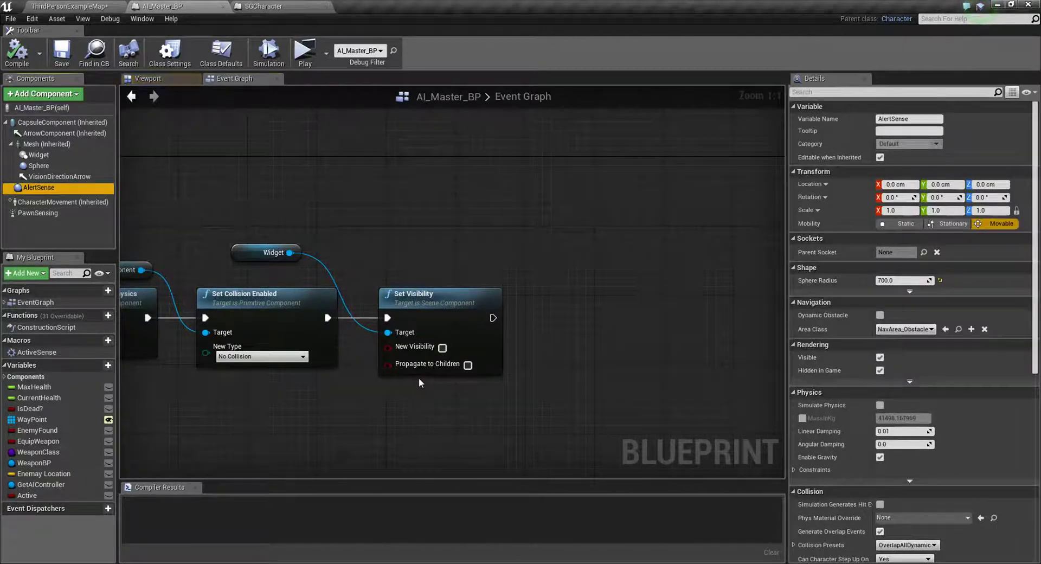
drag(470, 395, 531, 323)
click(445, 422)
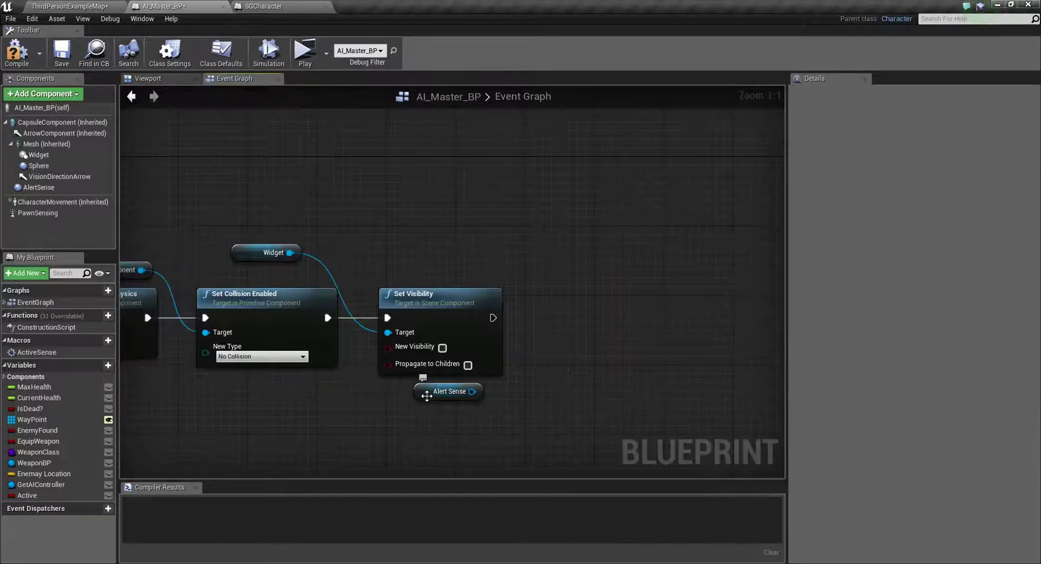
click(427, 395)
click(147, 79)
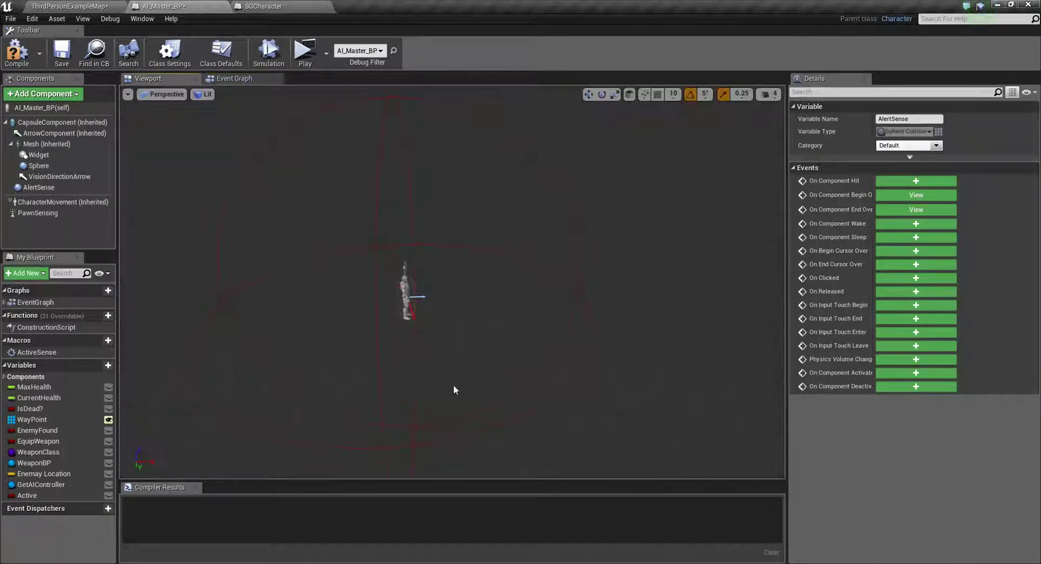
click(245, 78)
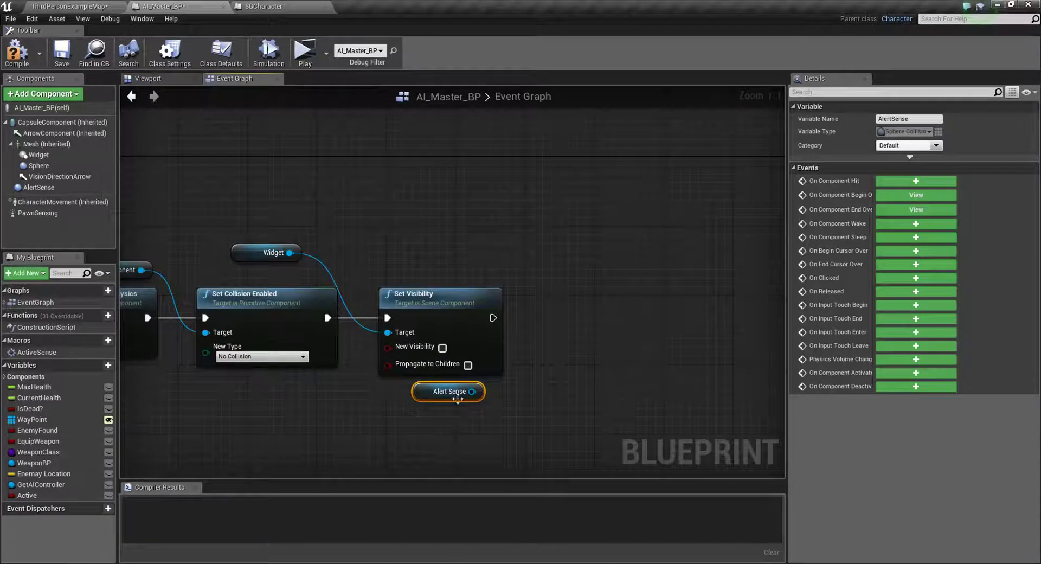
Add DestroyComponent targeting Alert Sense, placed after Set Visibility
drag(517, 371, 529, 341)
text(D)
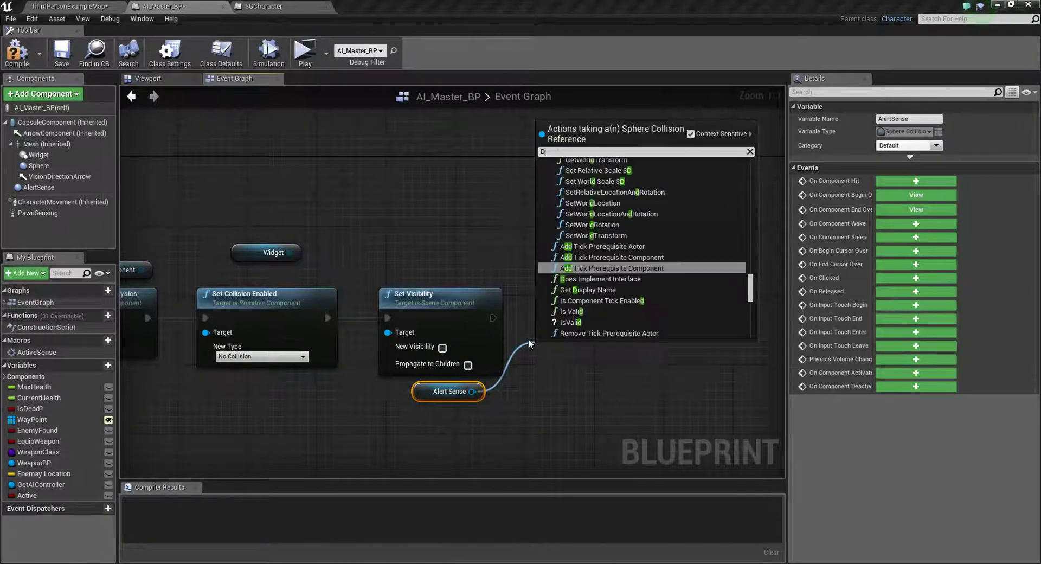
text(EST)
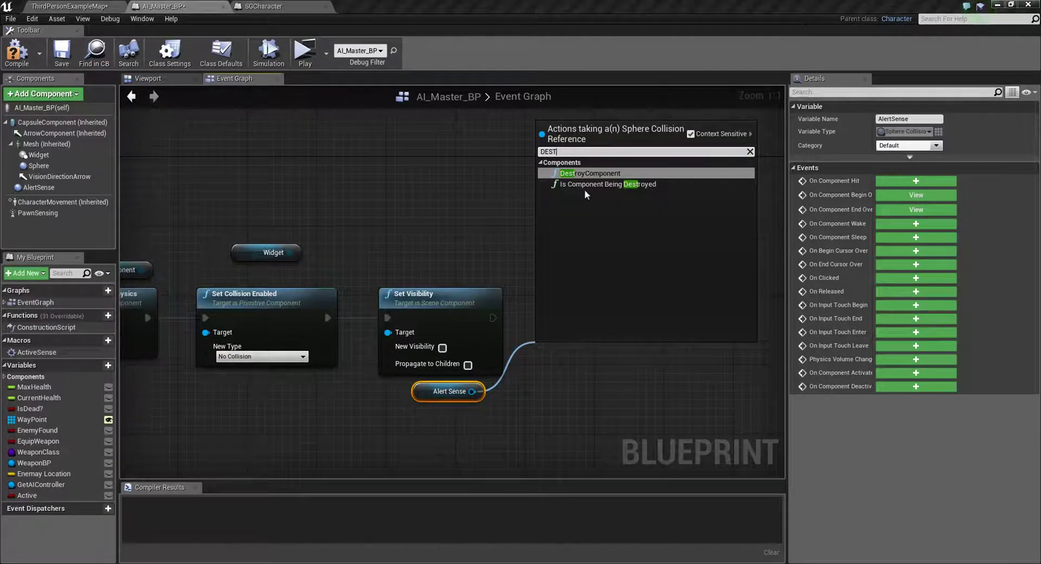
click(593, 173)
drag(577, 370, 577, 318)
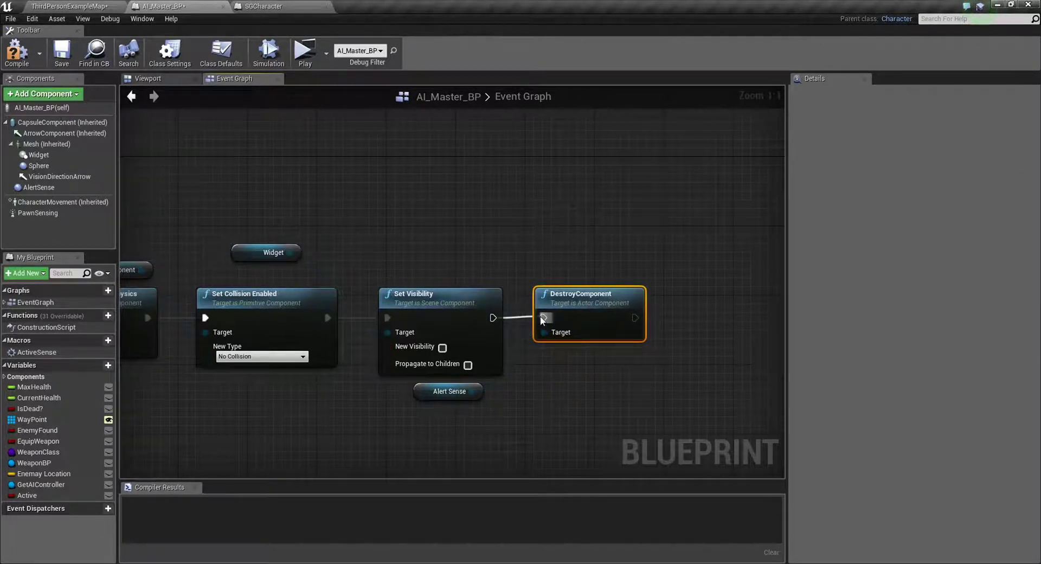
right_drag(724, 363, 489, 351)
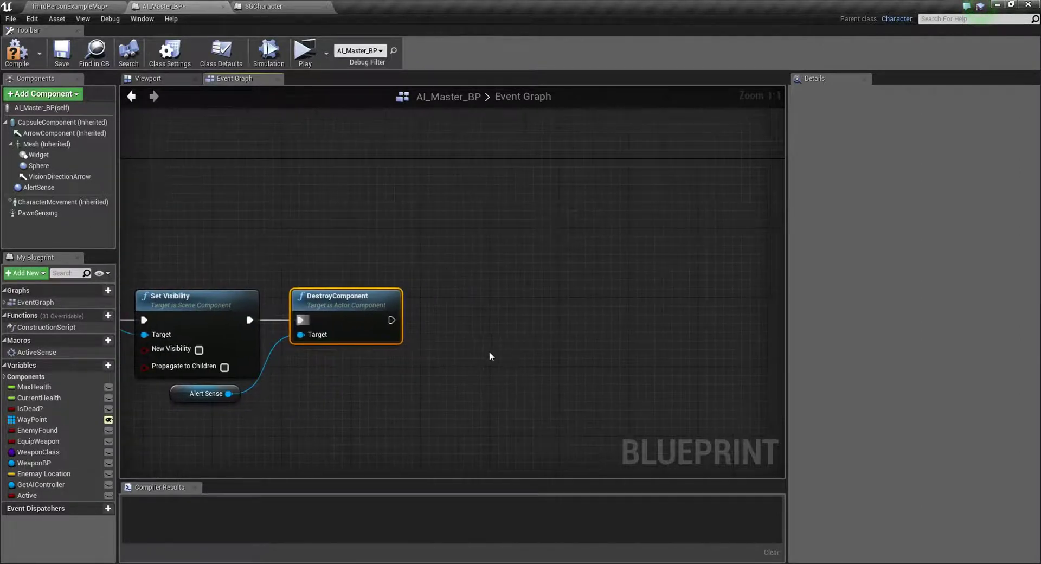
Follow DestroyComponent with a 10-second Delay
click(468, 293)
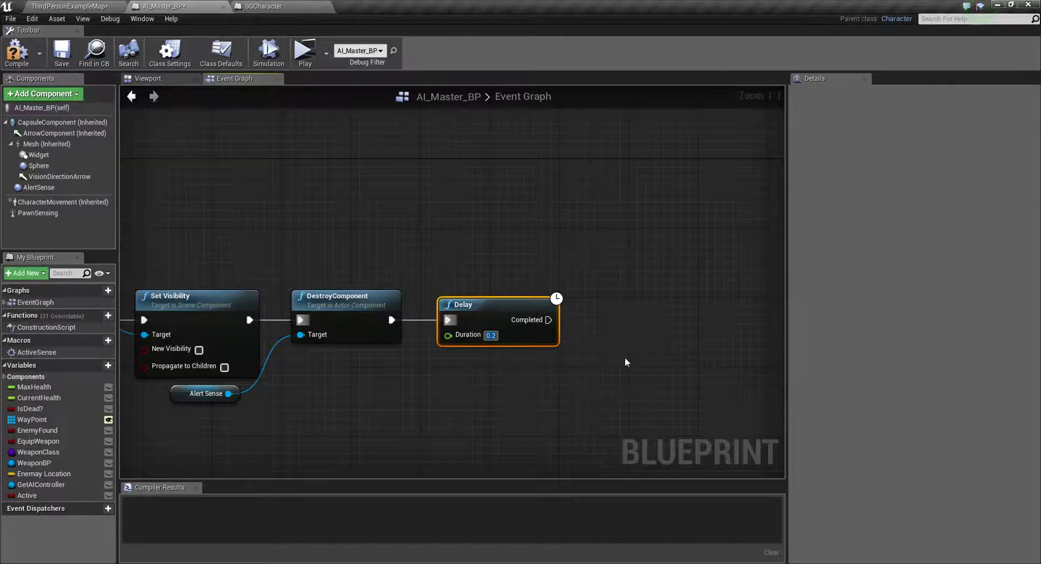
text(10)
click(628, 331)
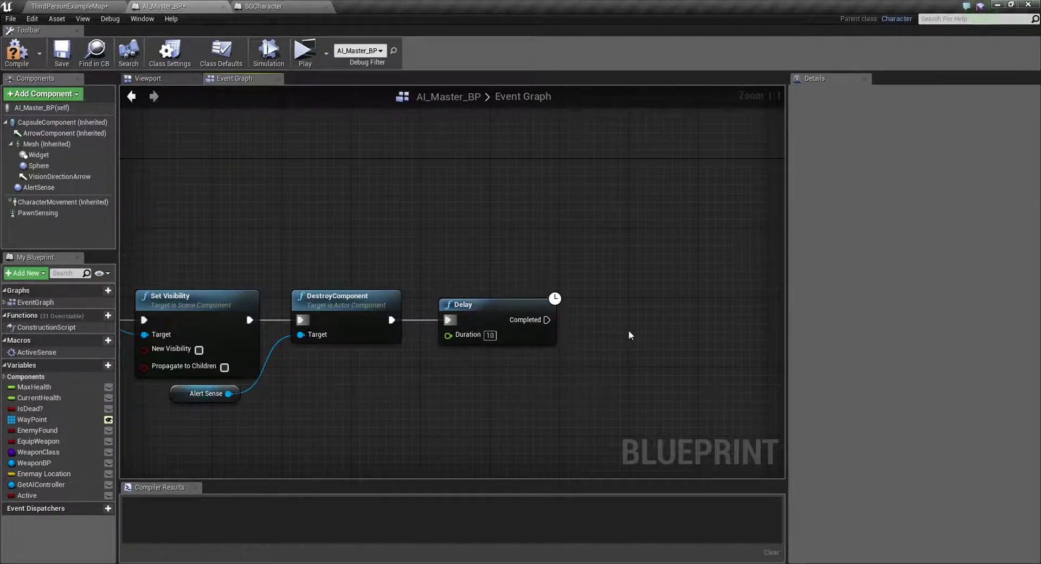
right_drag(629, 332, 441, 324)
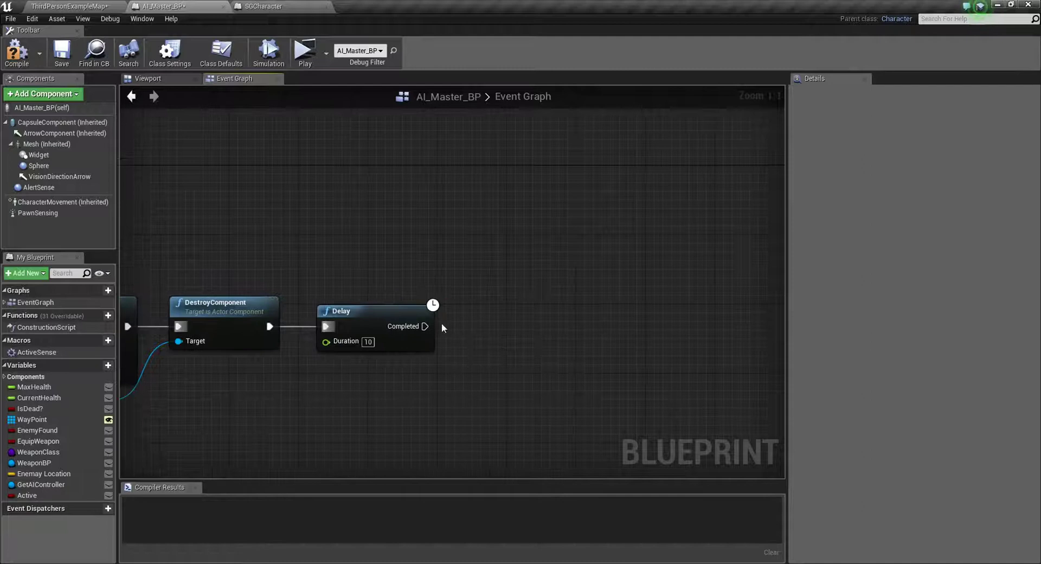
Insert a DestroyActor node between DestroyComponent and Delay, targeting the Weapon BP variable
right_click(489, 326)
text(DESTROY)
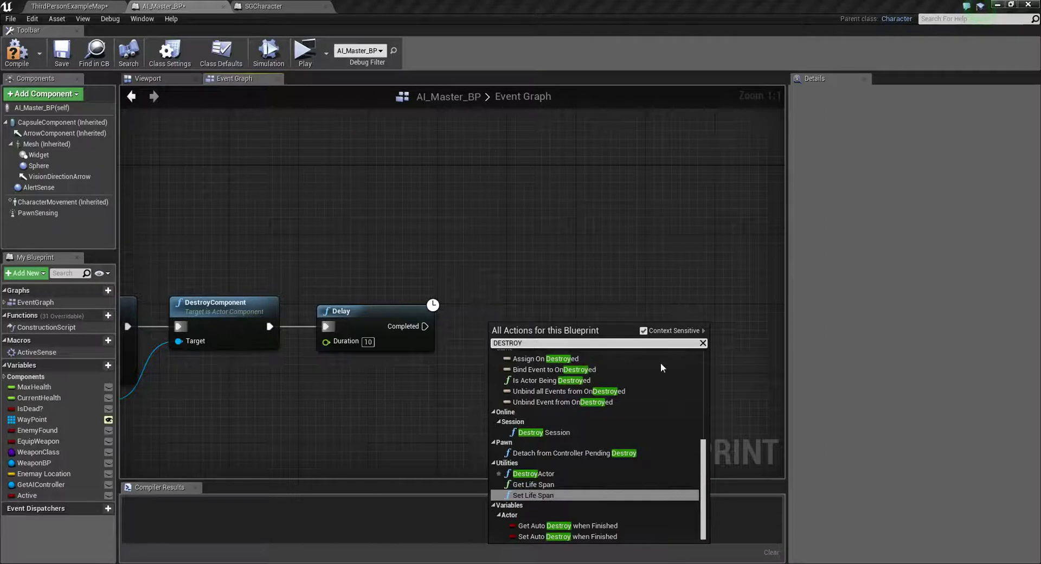
click(538, 475)
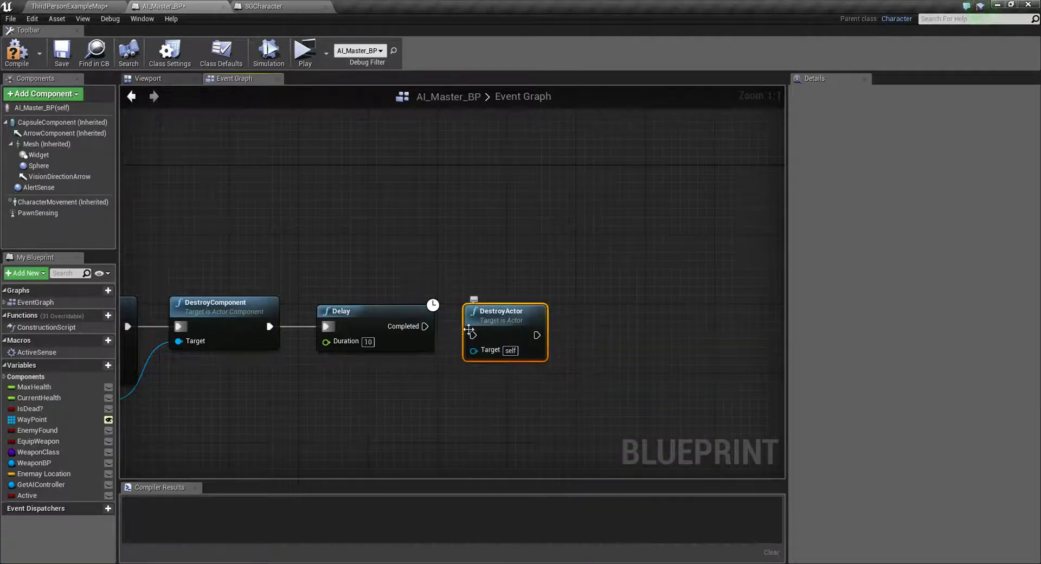
drag(499, 321, 299, 390)
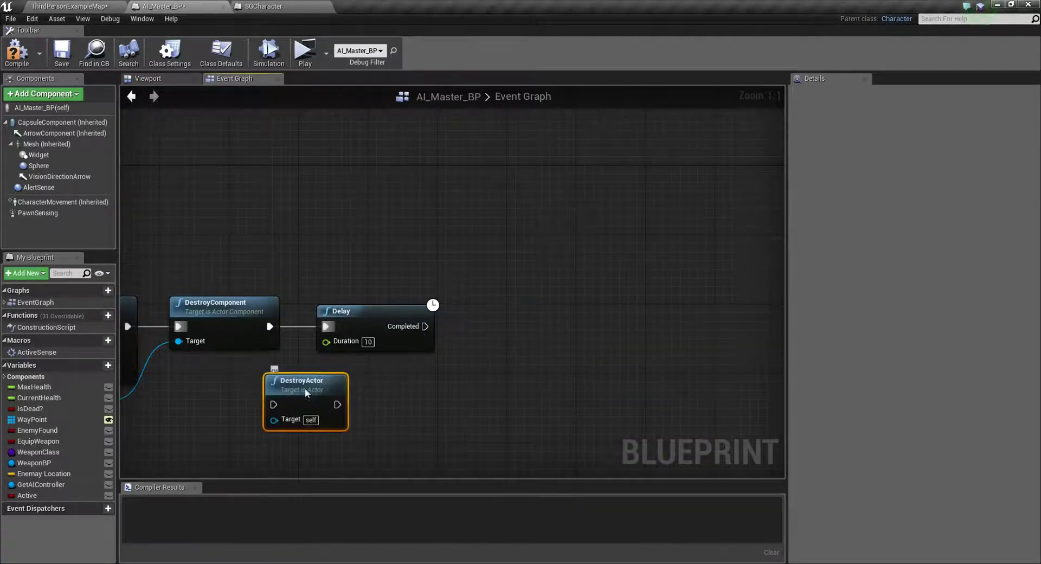
drag(360, 325, 490, 343)
drag(315, 394, 368, 326)
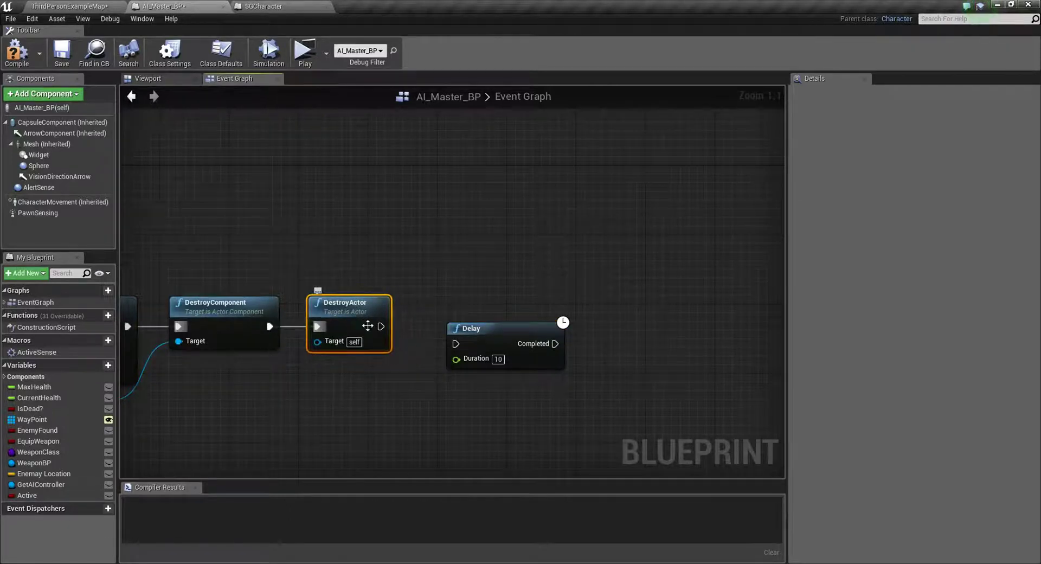
drag(507, 344, 470, 326)
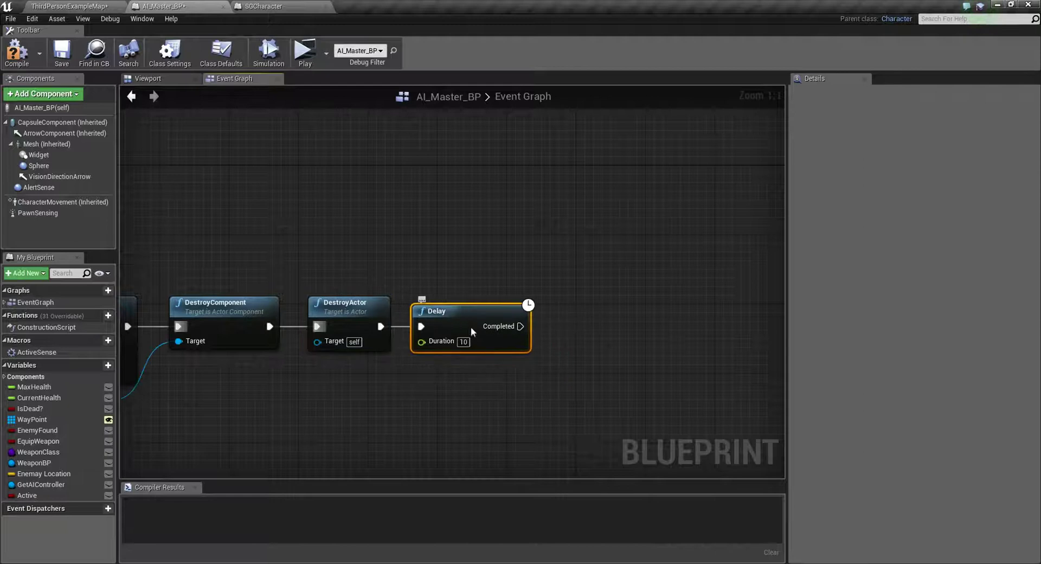
click(49, 464)
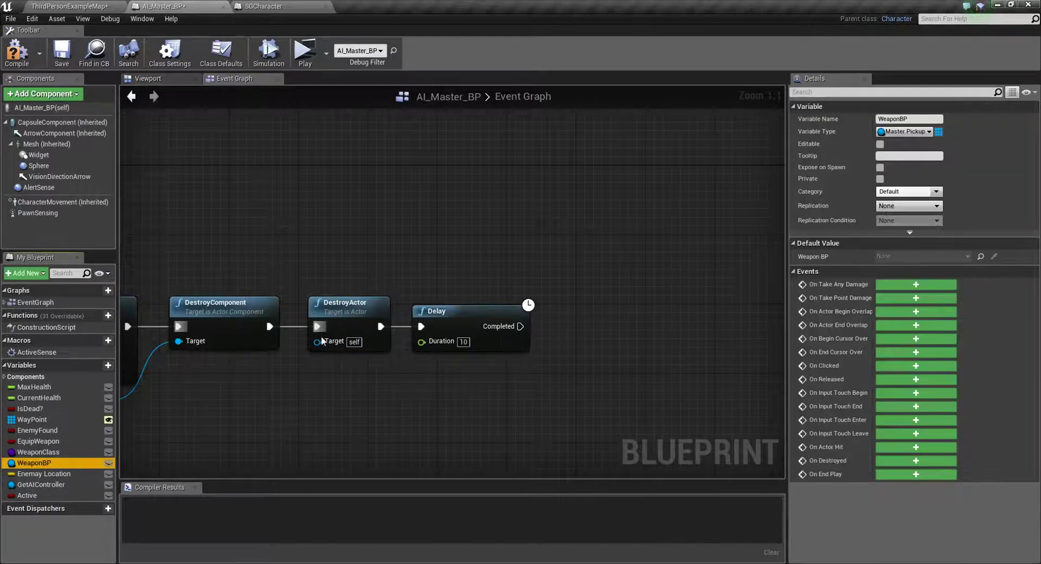
ctrl+drag(322, 341, 318, 342)
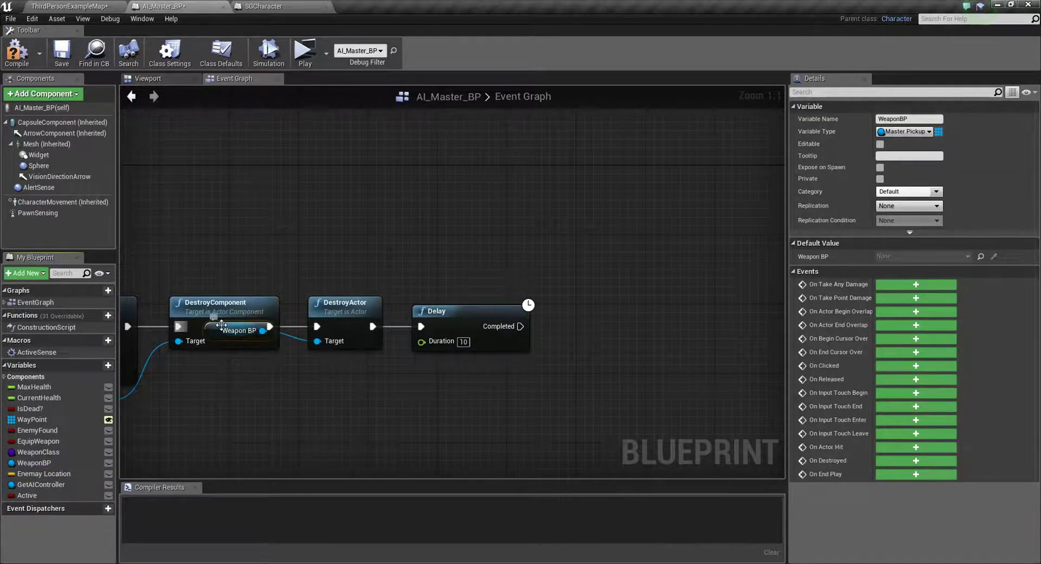
Duplicate DestroyActor and wire the copy to run when the Delay completes
click(305, 389)
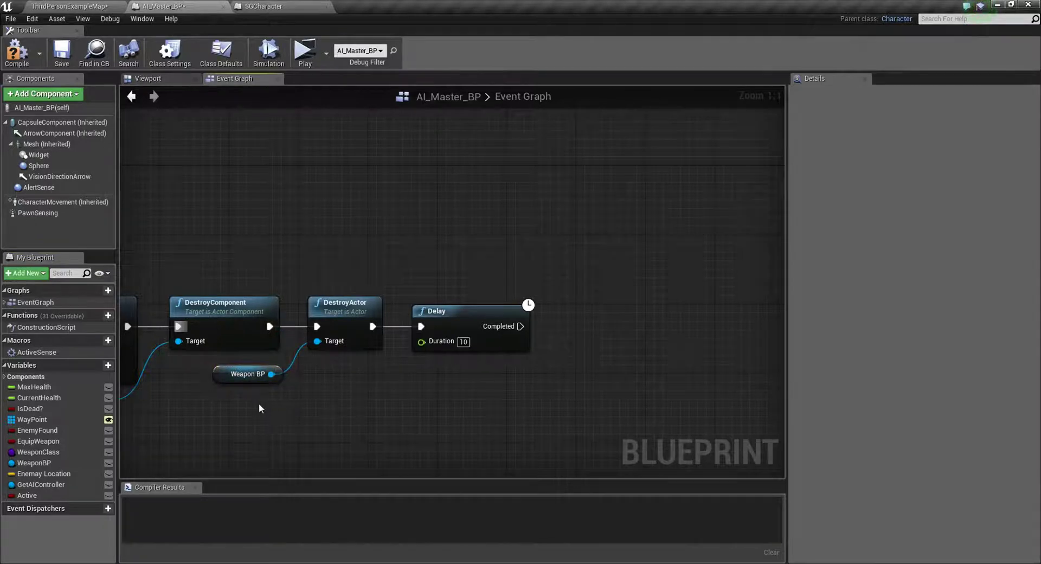
click(348, 308)
key(ctrl+c)
key(ctrl+v)
mouse_move(519, 326)
mouse_down()
mouse_move(568, 336)
mouse_move(590, 315)
mouse_up()
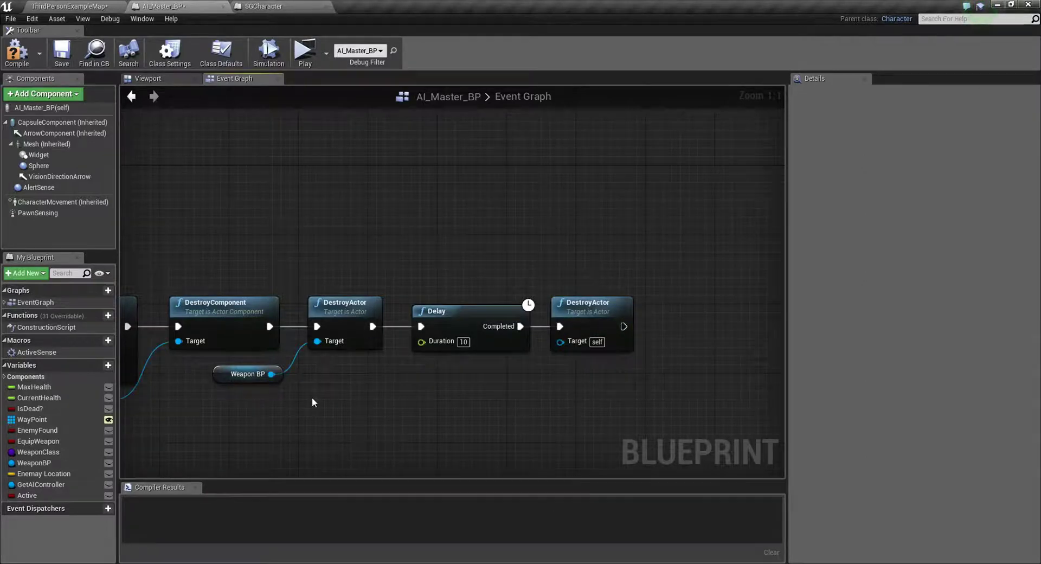
Review the whole death graph and save the blueprint
right_drag(312, 399, 590, 346)
scroll(590, 346, down, 6)
right_drag(571, 412, 569, 282)
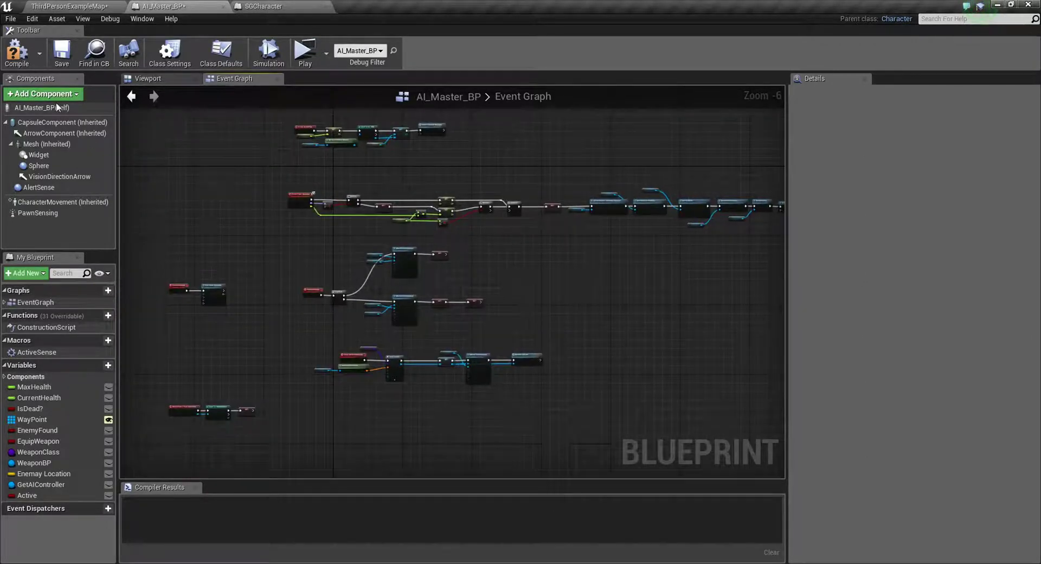
click(61, 61)
right_drag(423, 408, 588, 256)
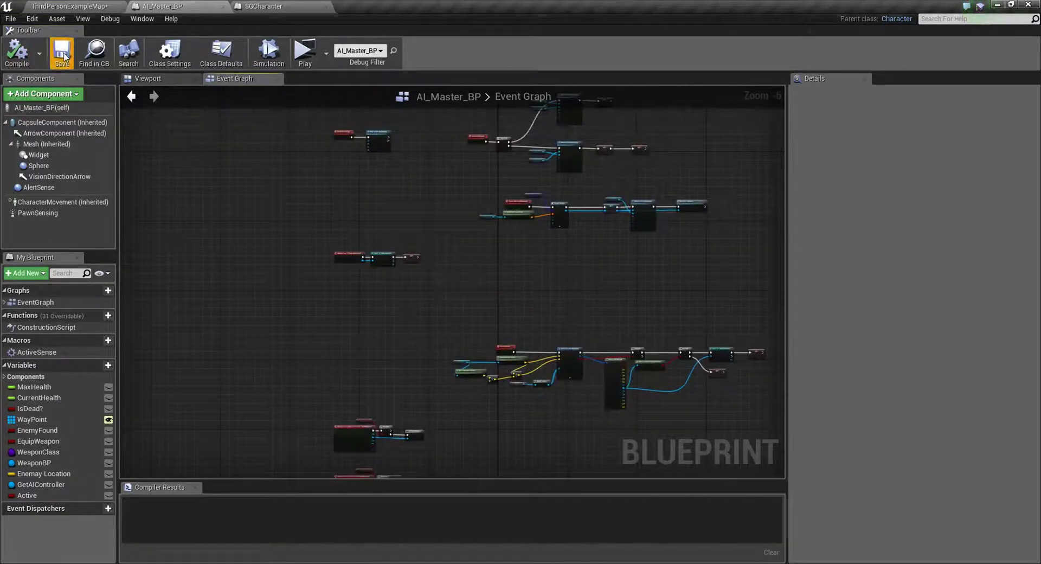
Place a second AI_Master_BP character in an empty spot of the level, facing another direction
click(75, 6)
right_drag(642, 319, 610, 322)
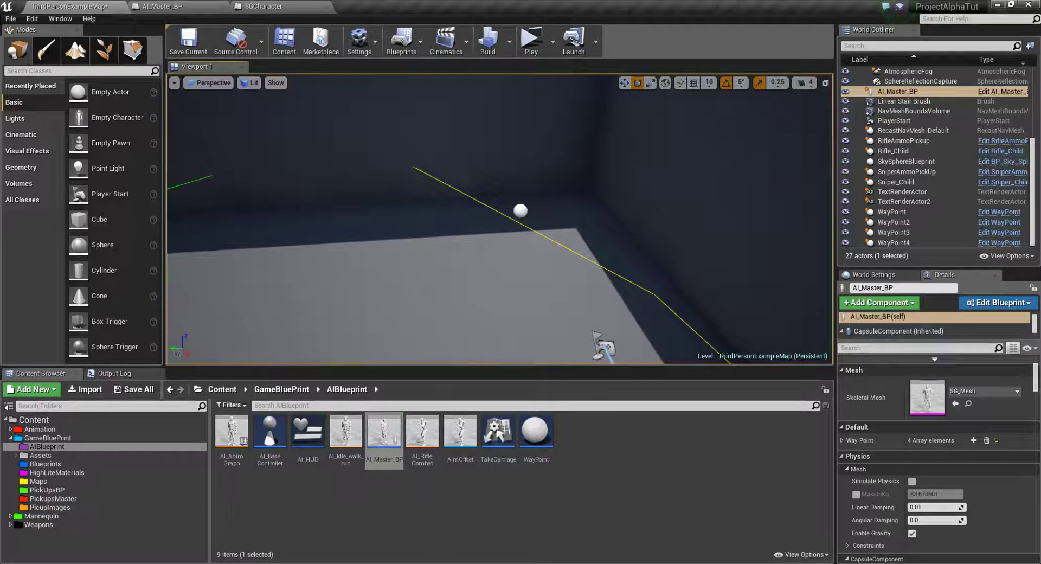
mouse_move(403, 432)
mouse_down()
mouse_move(545, 273)
mouse_move(542, 255)
mouse_move(460, 237)
mouse_up()
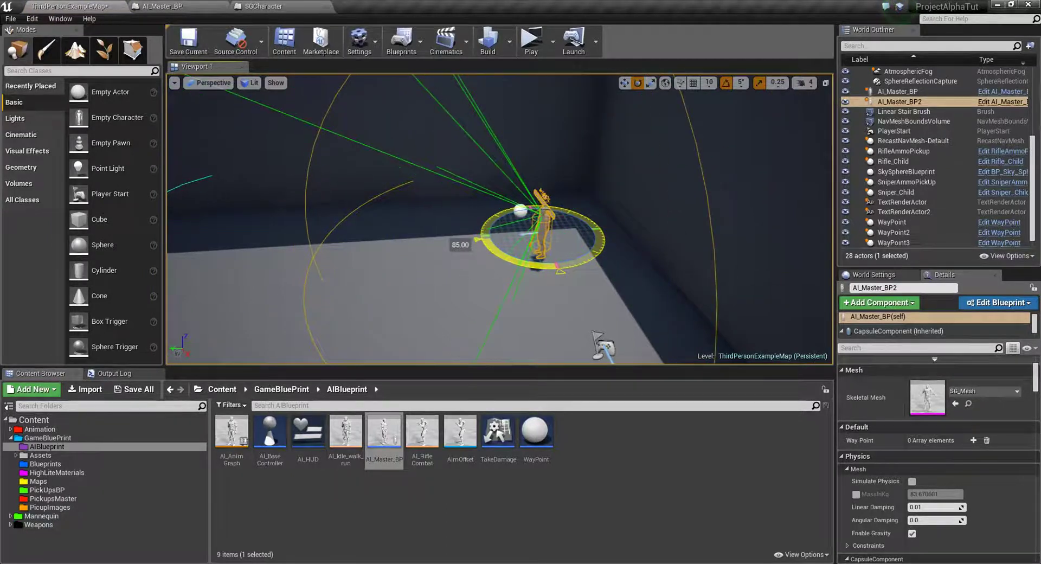
drag(460, 237, 467, 241)
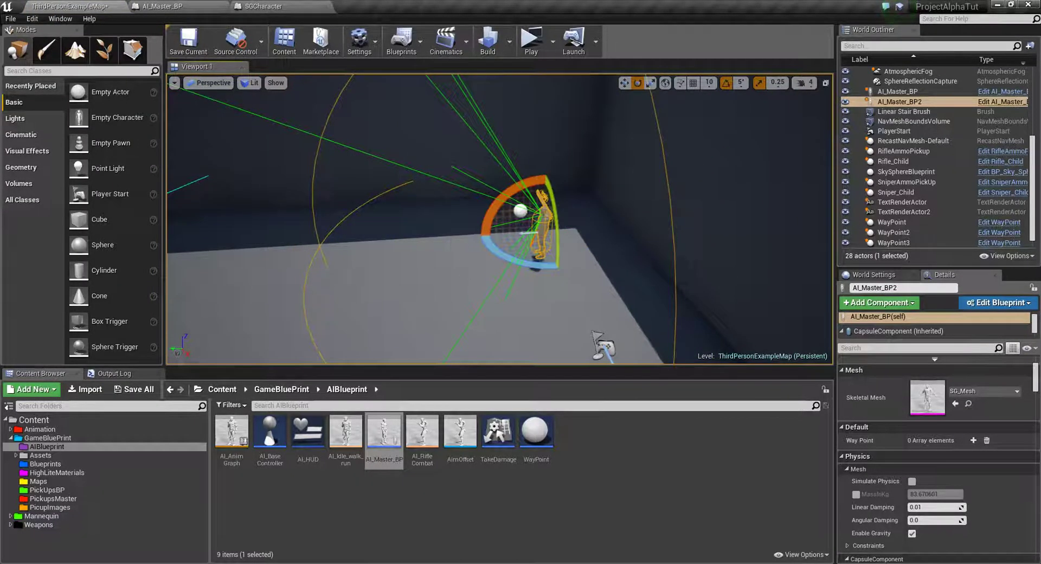
right_drag(467, 241, 488, 282)
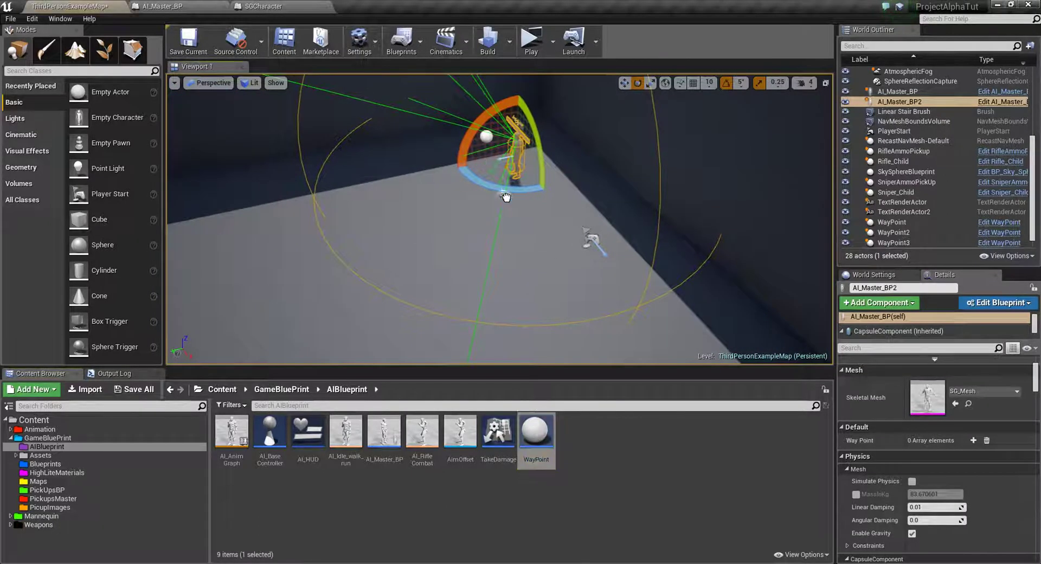
Drop two new waypoints into the level, one near the far wall
drag(536, 431, 516, 217)
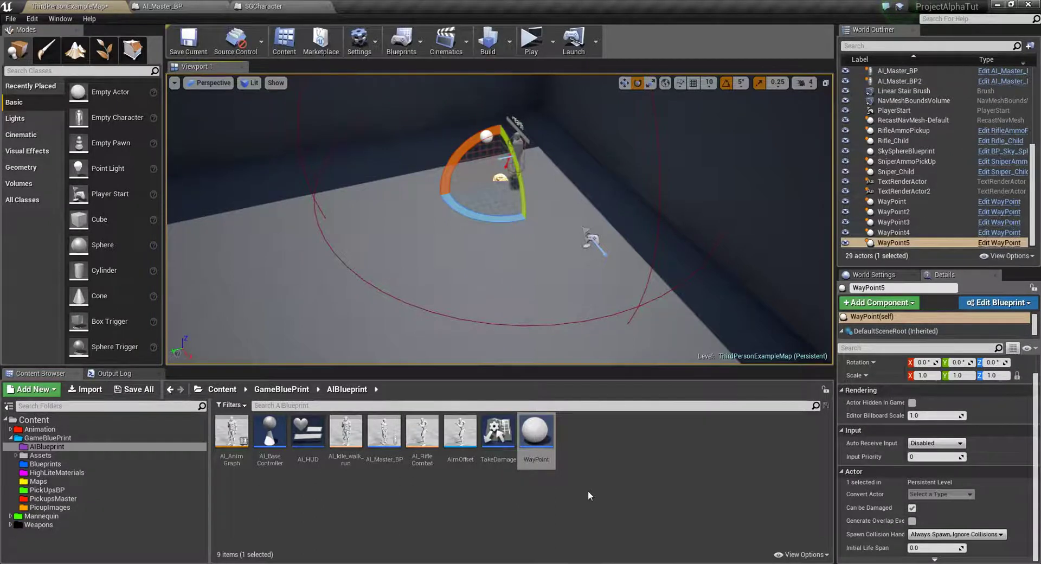
right_drag(516, 217, 488, 179)
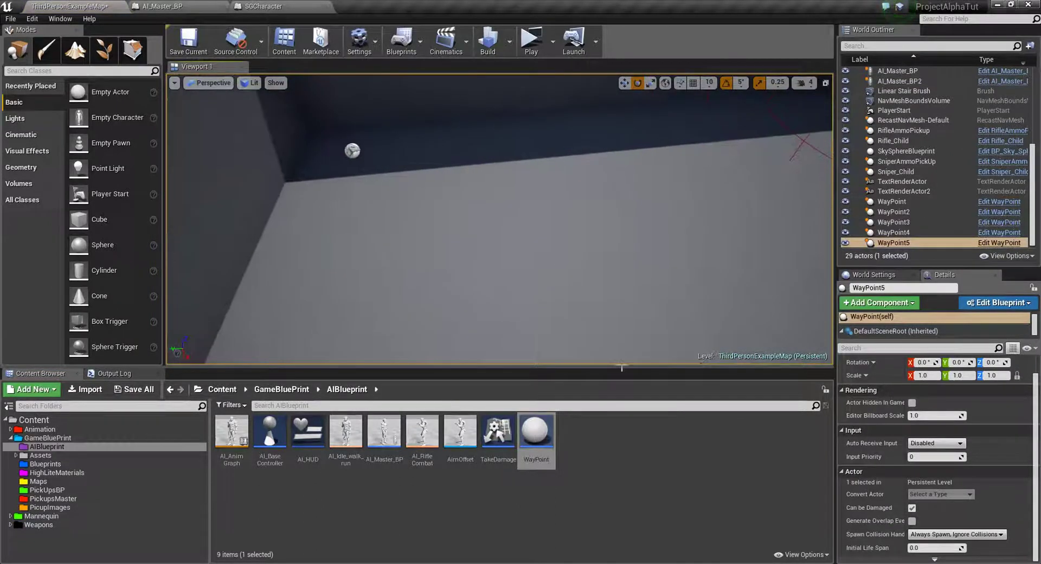
drag(467, 204, 468, 205)
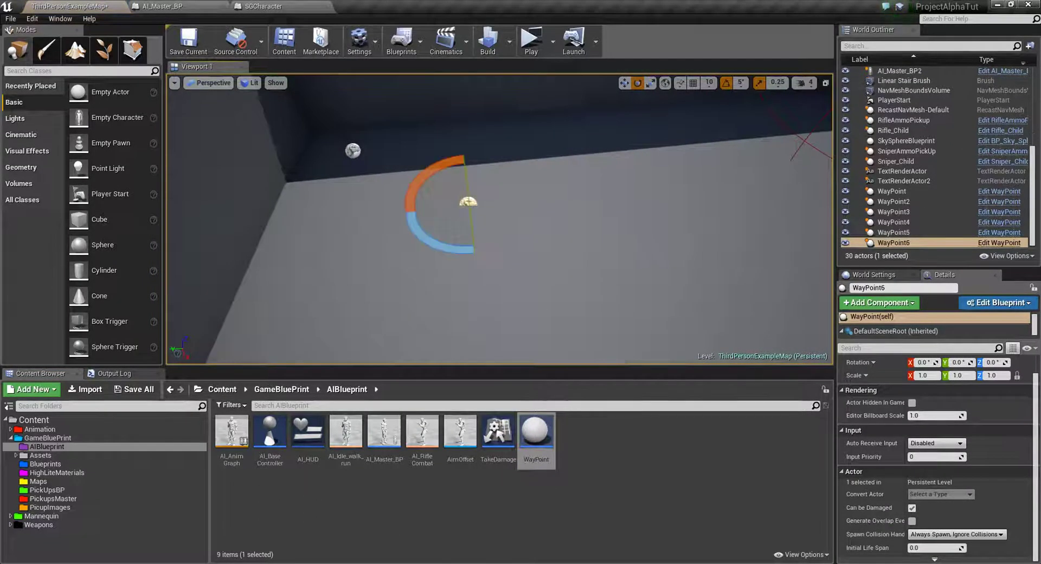
mouse_move(468, 205)
right_down()
mouse_move(488, 179)
mouse_move(676, 247)
right_up()
Give AI_Master_BP2 two Way Point entries set to WayPoint5 and WayPoint6
click(584, 199)
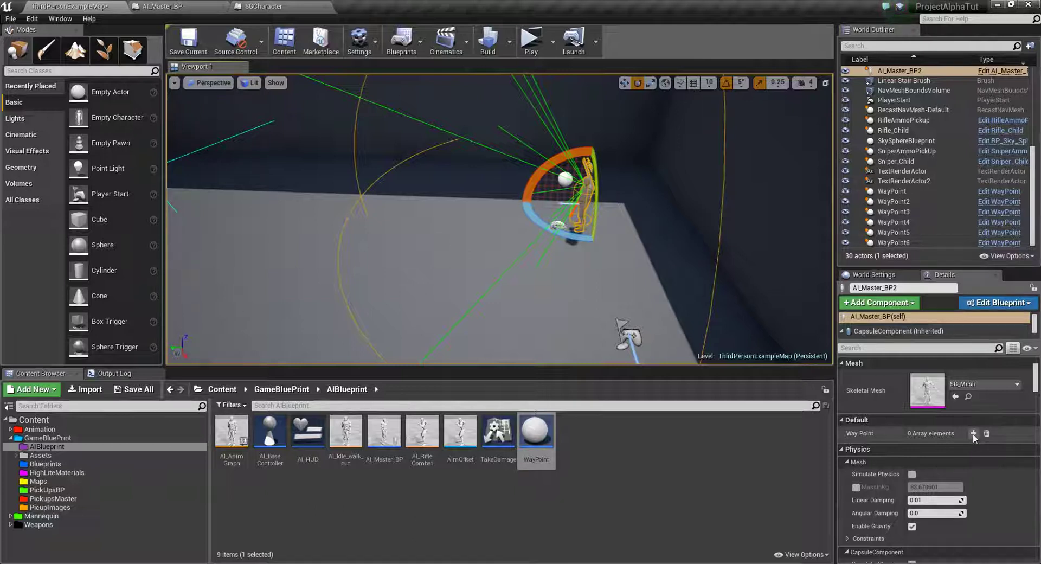
click(973, 434)
click(973, 434)
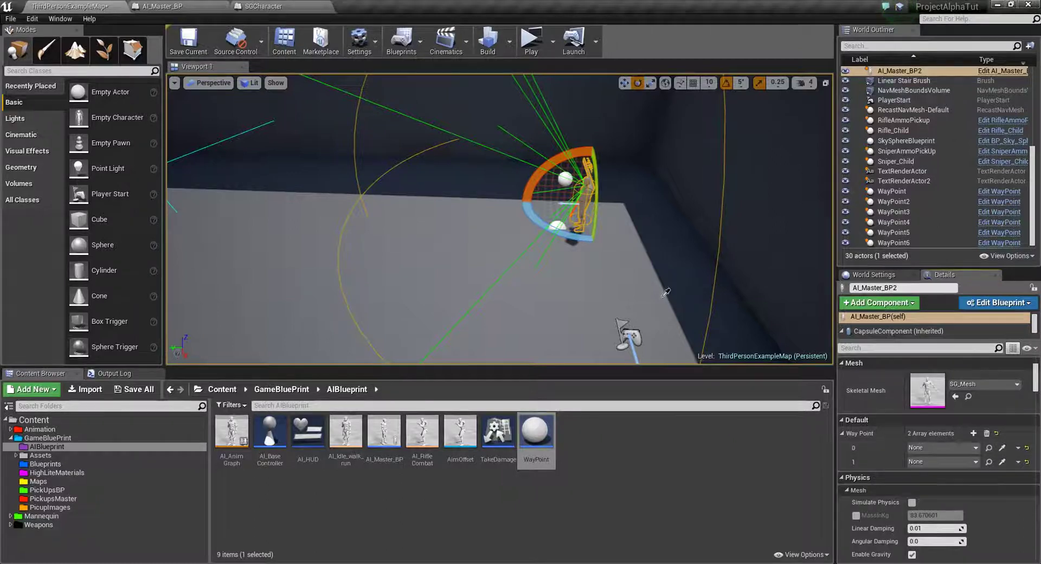
right_drag(499, 217, 488, 227)
right_drag(581, 295, 581, 295)
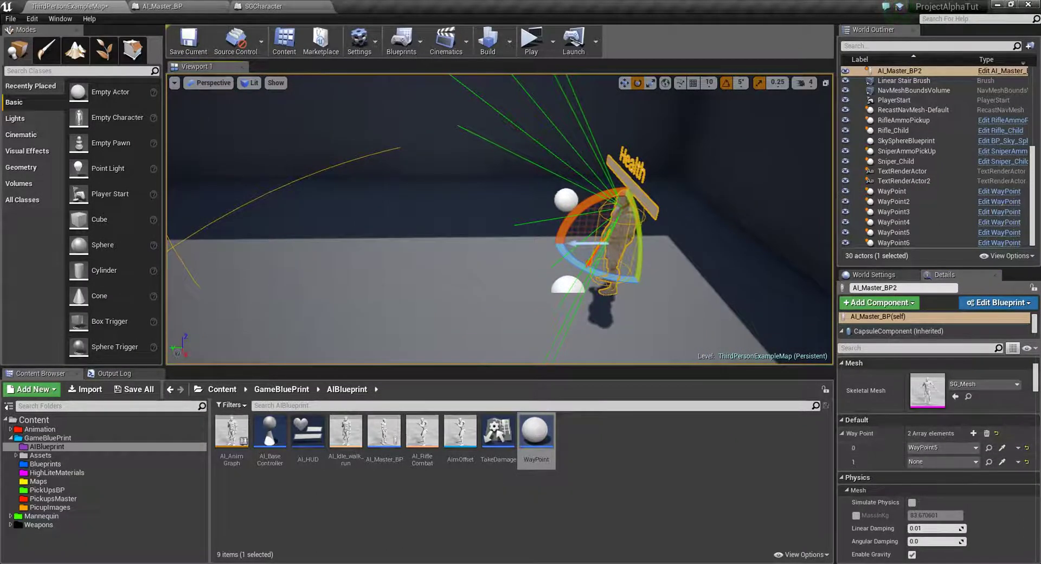
right_drag(581, 294, 581, 295)
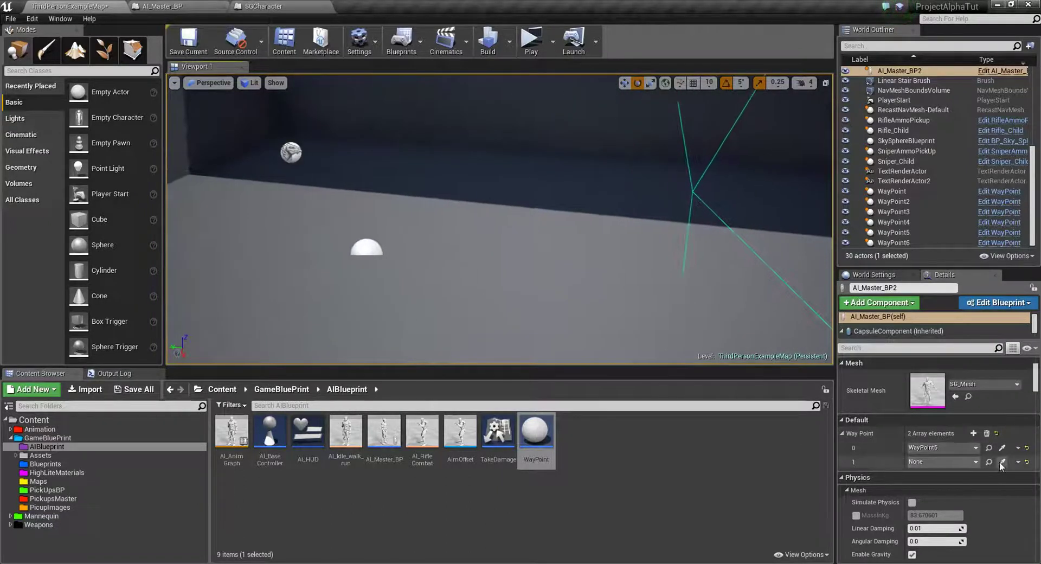
right_drag(581, 294, 581, 294)
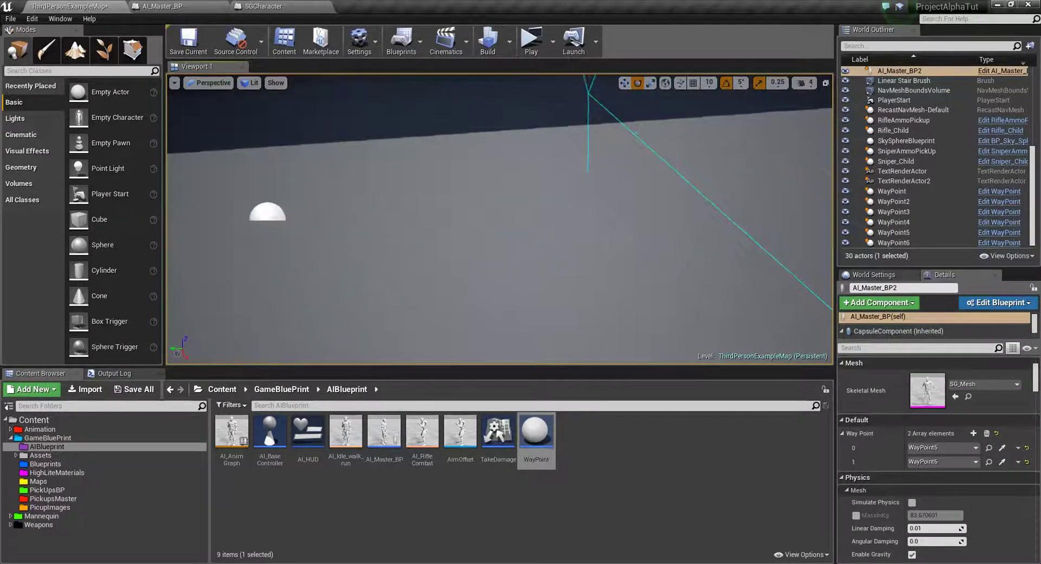
right_drag(526, 101, 526, 101)
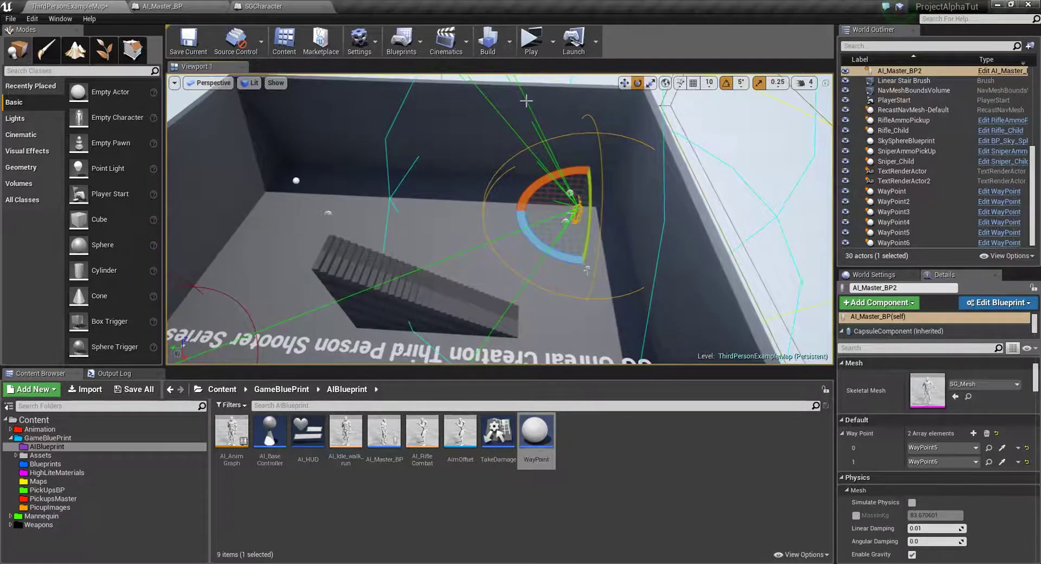
click(530, 45)
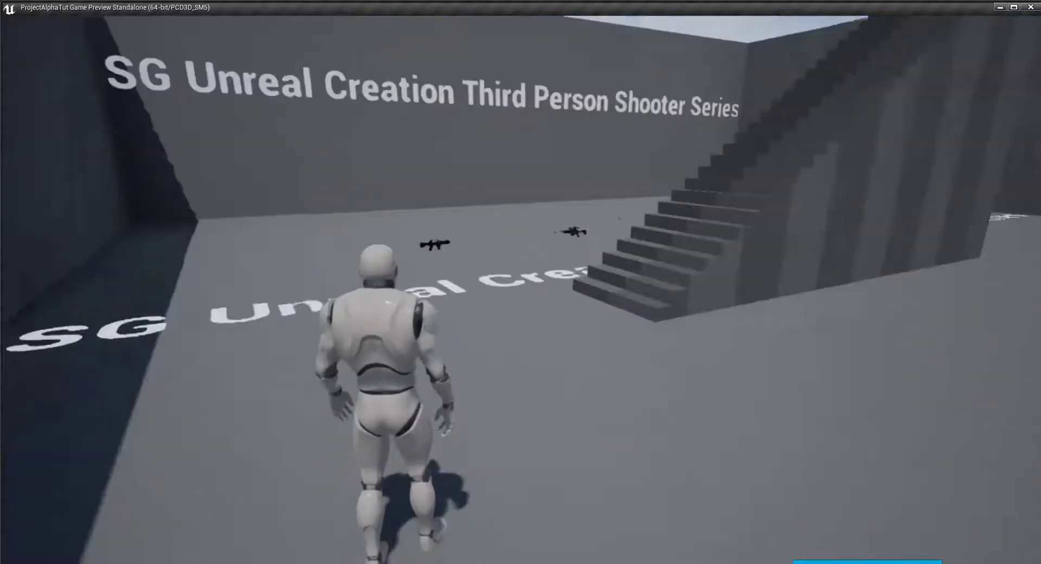
key(w)
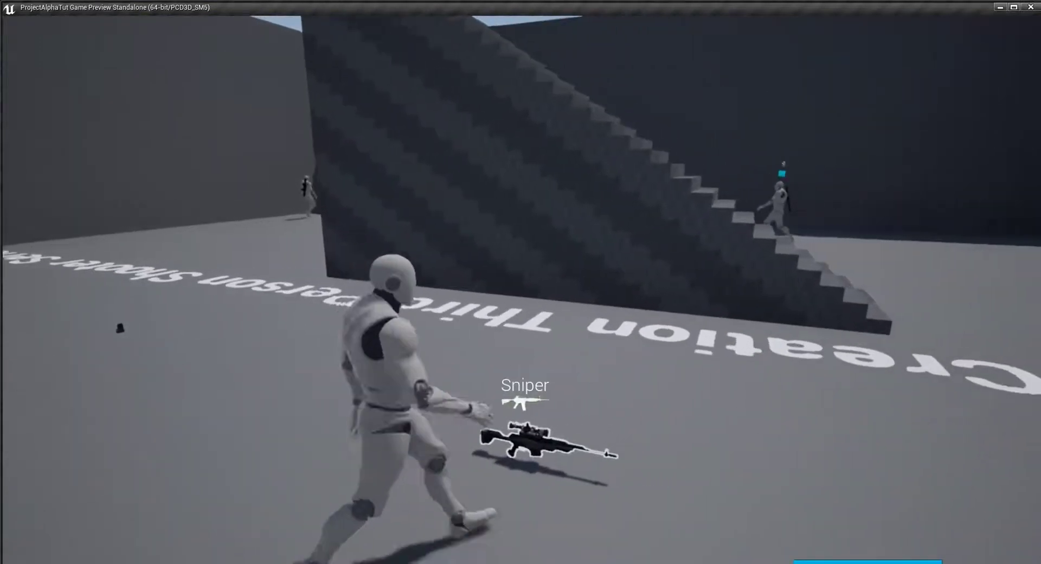
key(e)
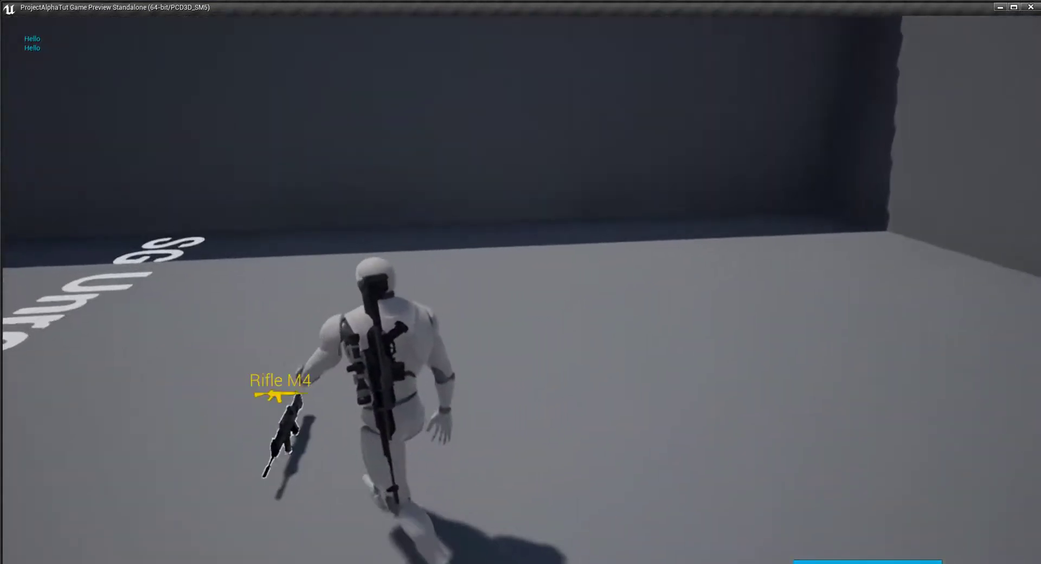
key(e)
key(1)
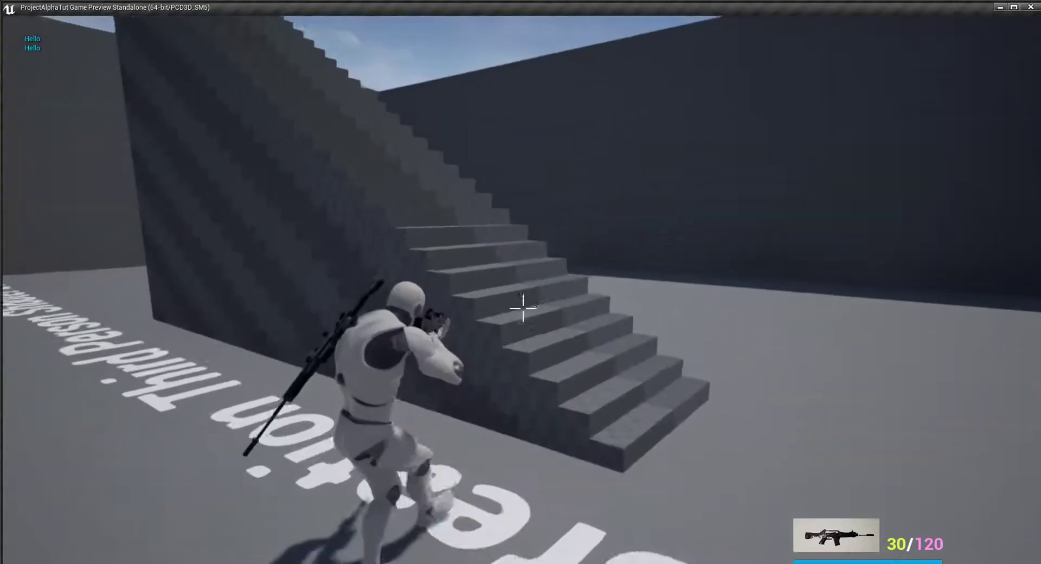
key(d)
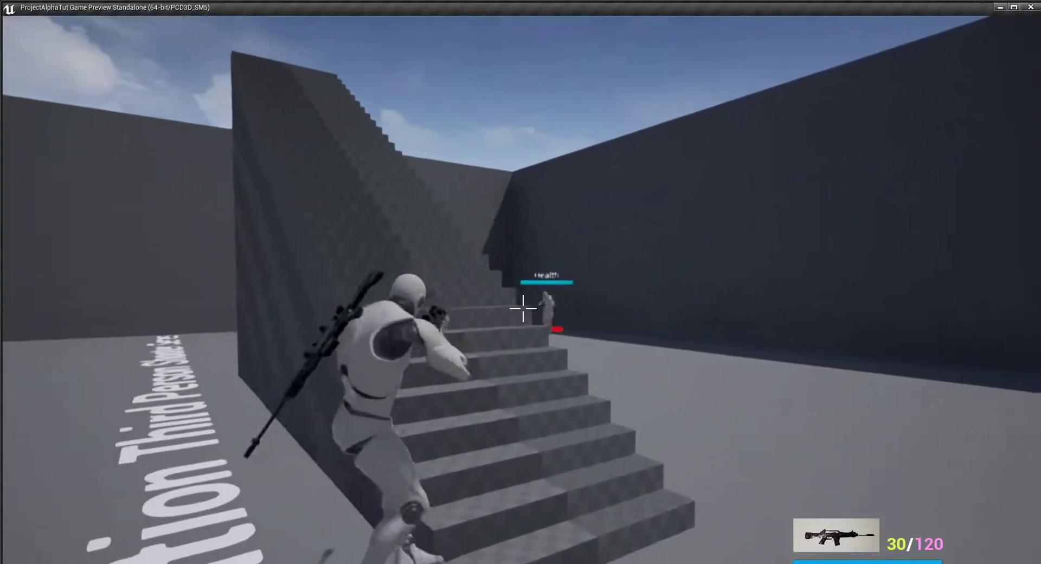
key(Escape)
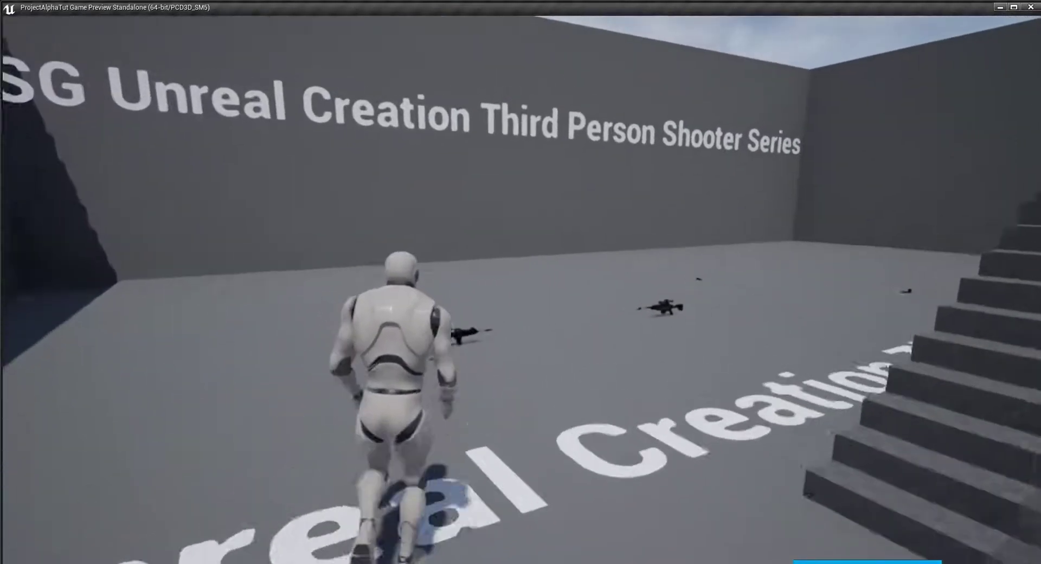
key(w)
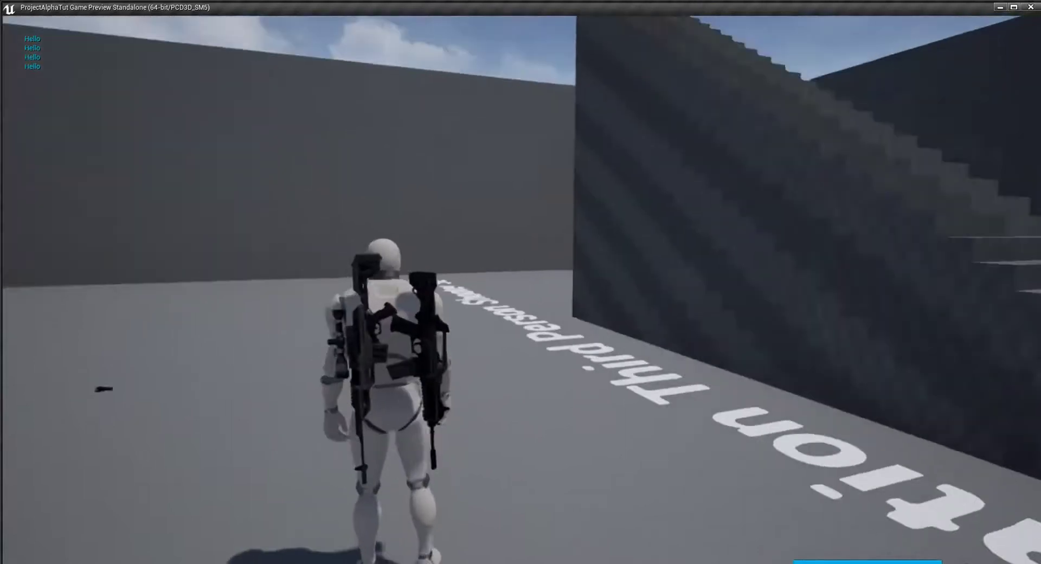
key(1)
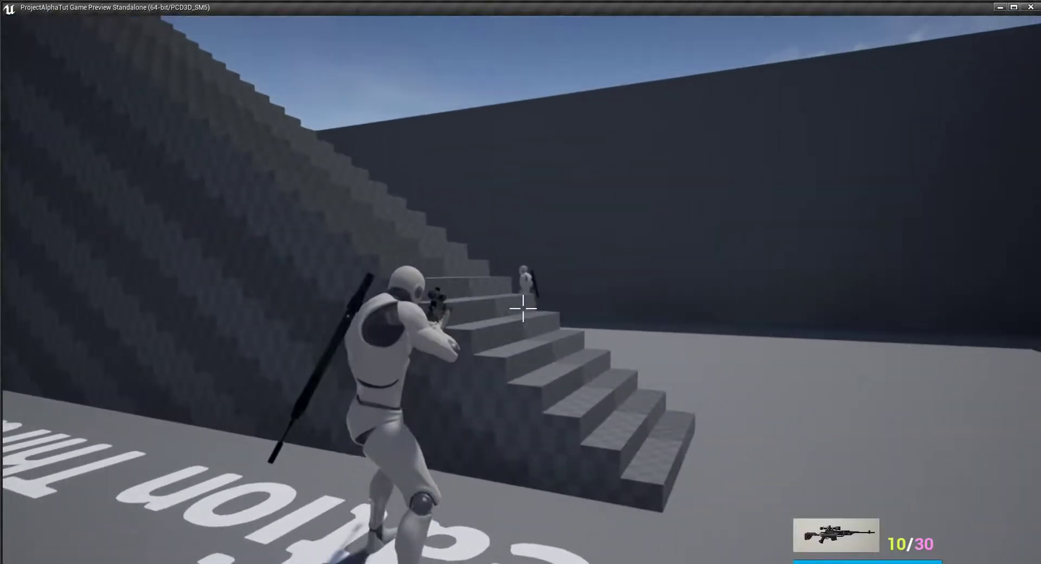
key(2)
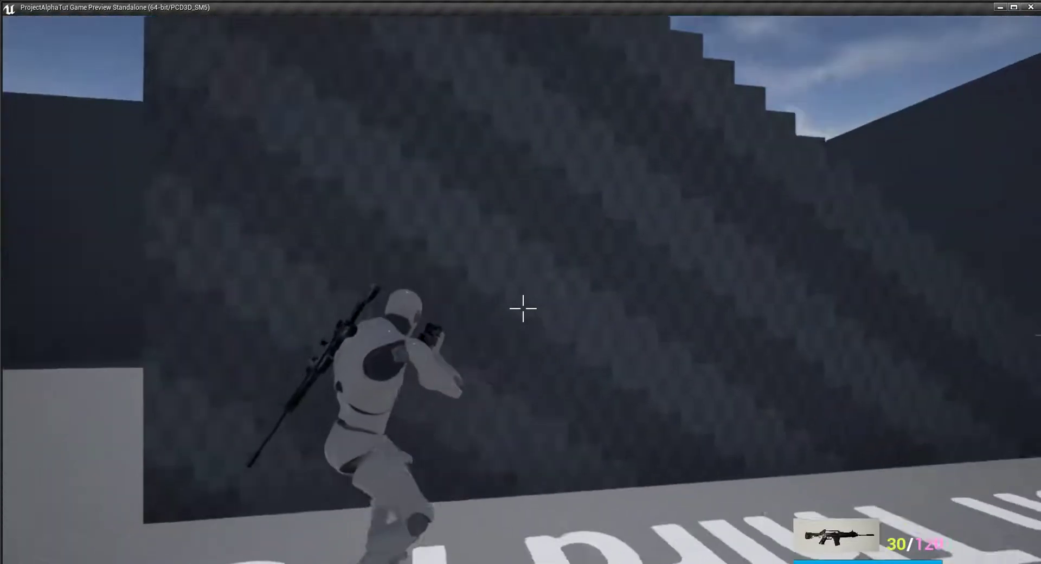
mouse_move(523, 308)
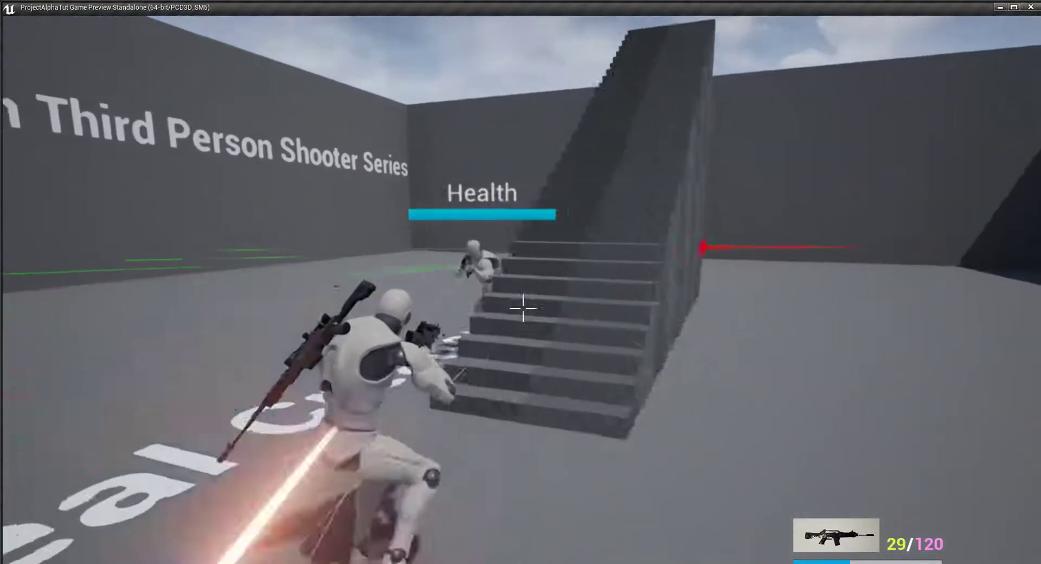
key(Escape)
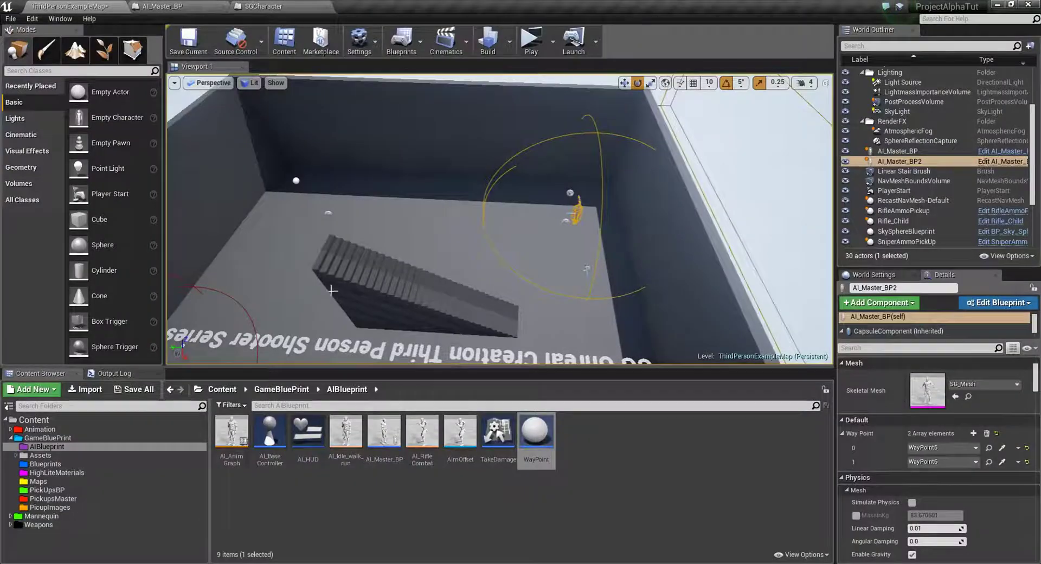
Play-test once, picking up the assault rifle and shooting at an enemy before stopping
click(542, 43)
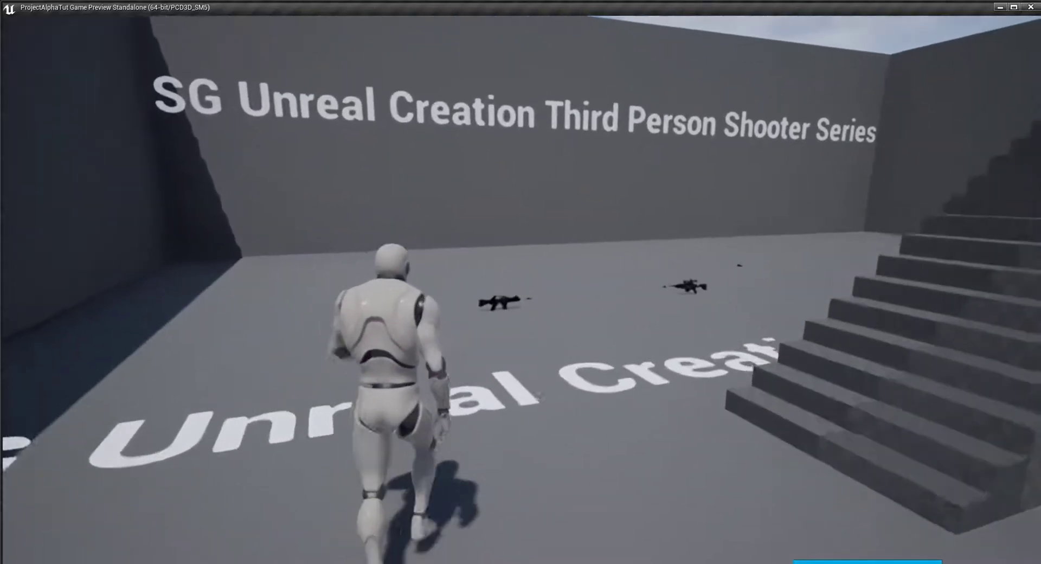
key(w)
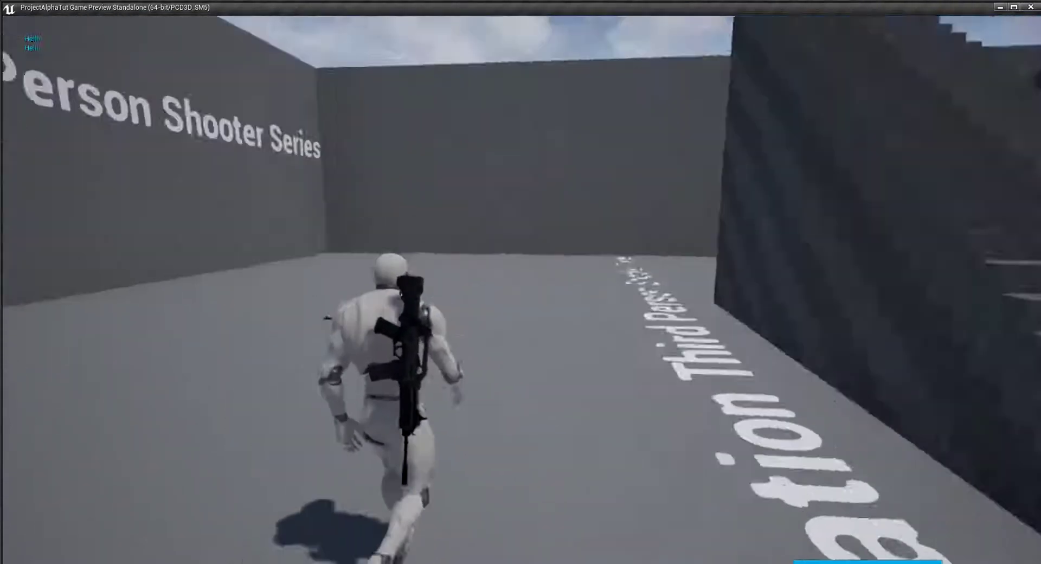
right_click(523, 308)
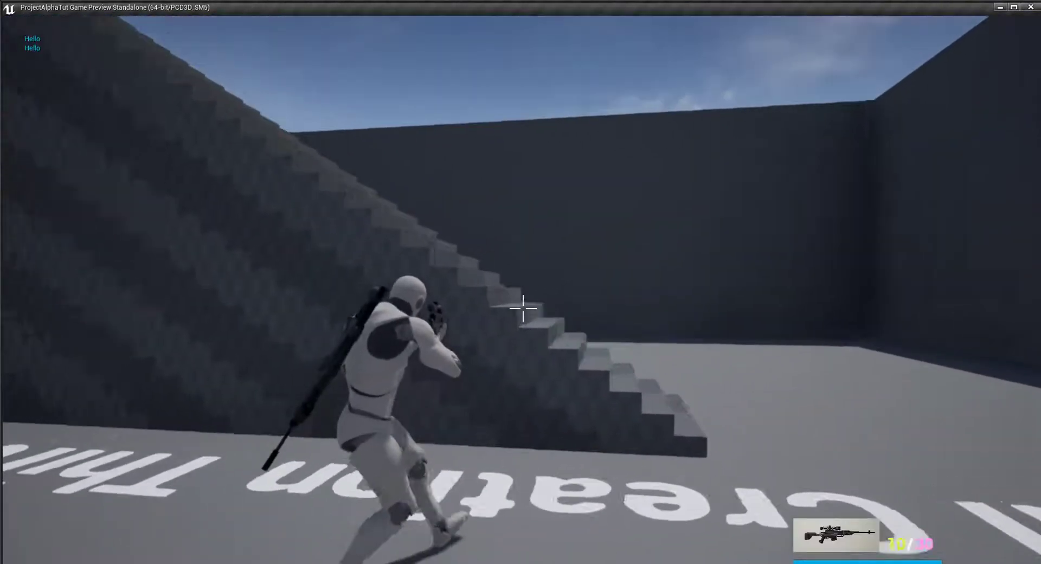
key(w)
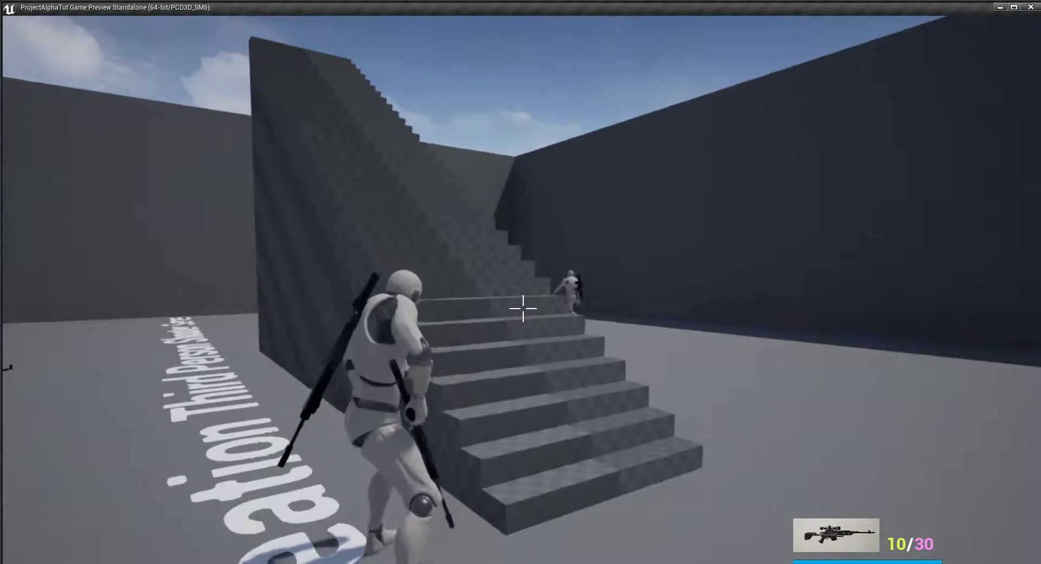
key(2)
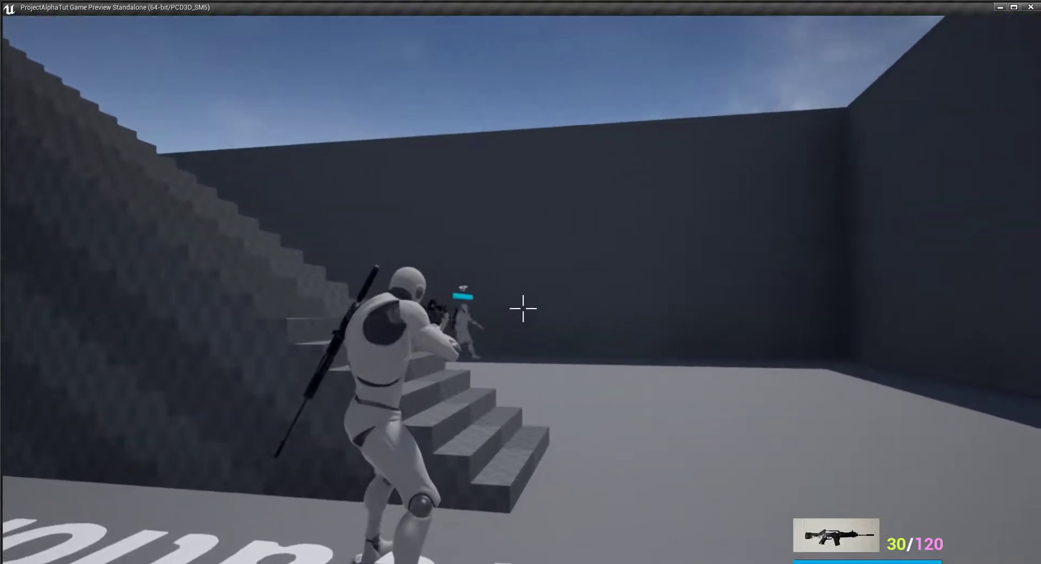
click(523, 308)
click(523, 308)
click(523, 308)
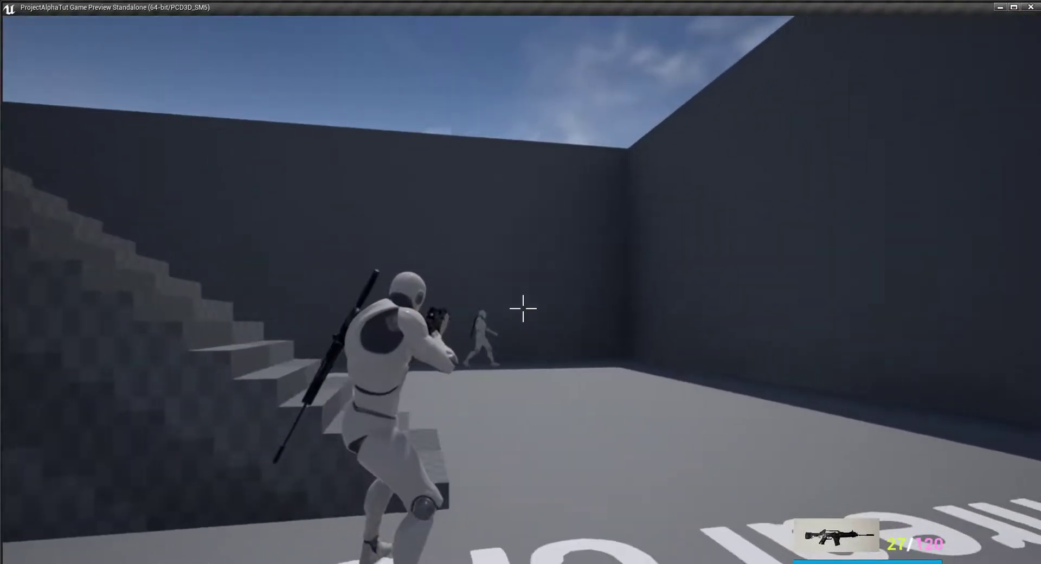
click(523, 308)
click(523, 308)
key(r)
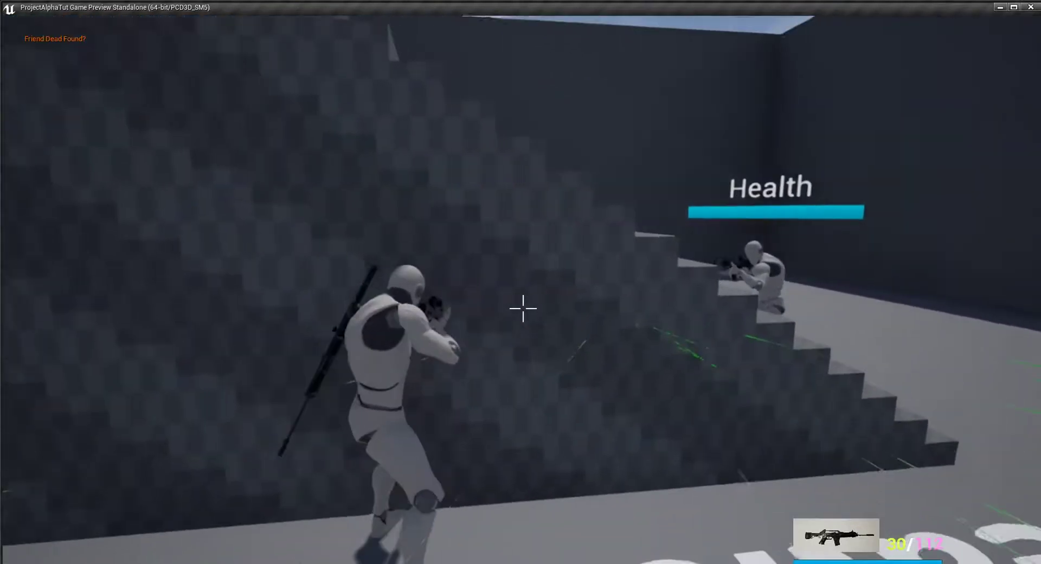
key(Escape)
Restart the game, grab the rifle and fire at the enemy near the stairs
click(531, 41)
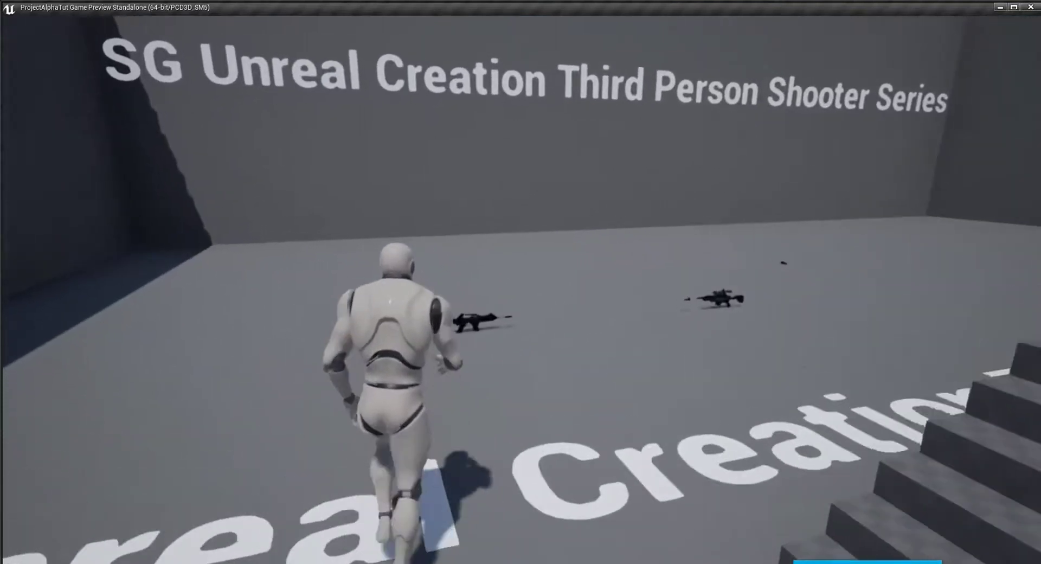
key(e)
key(1)
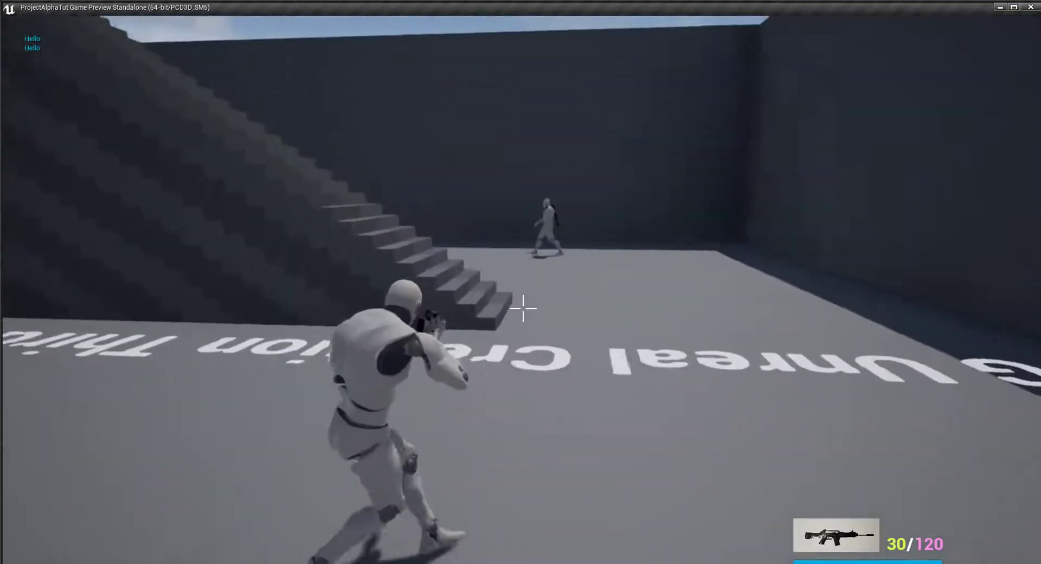
key(w)
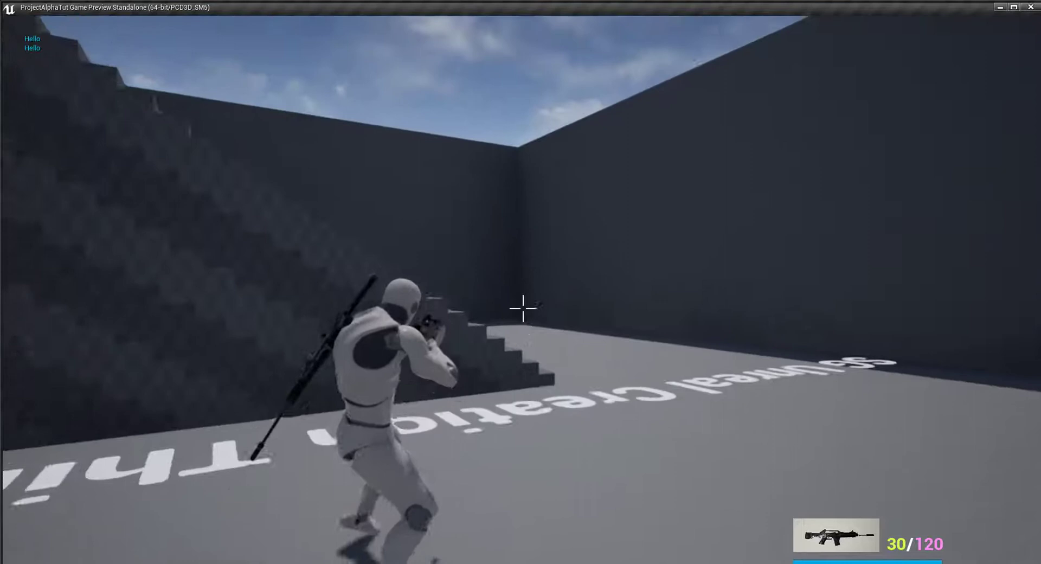
key(w)
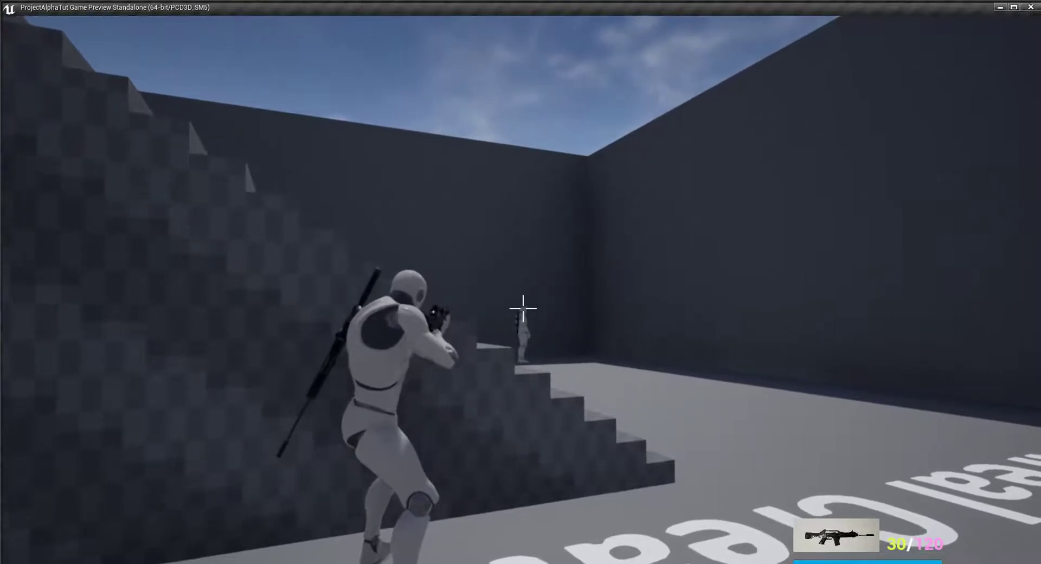
click(523, 308)
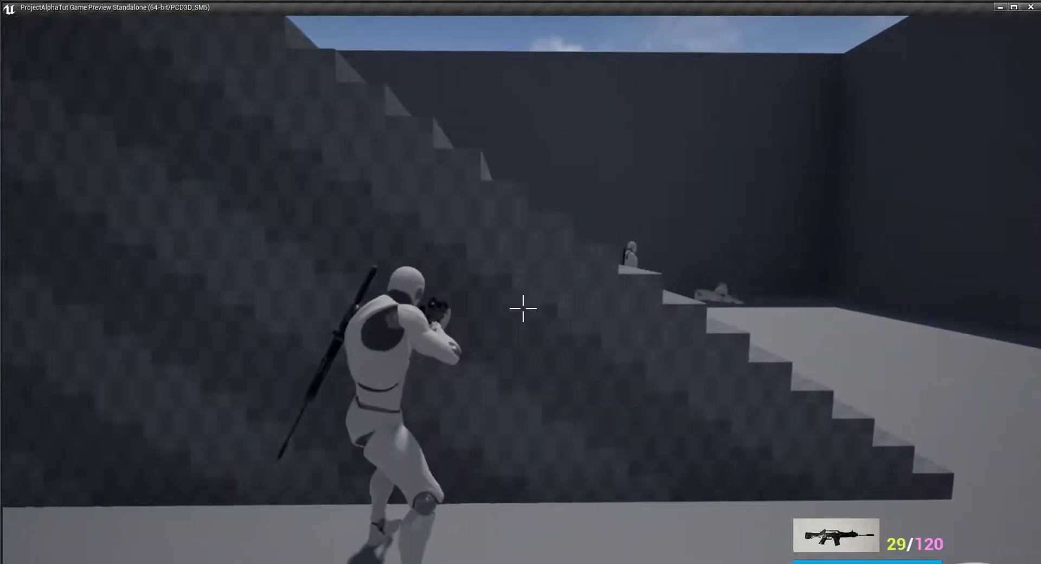
Circle the pillar toward the stairs enemy until it is down, then exit to the editor
right_click(524, 308)
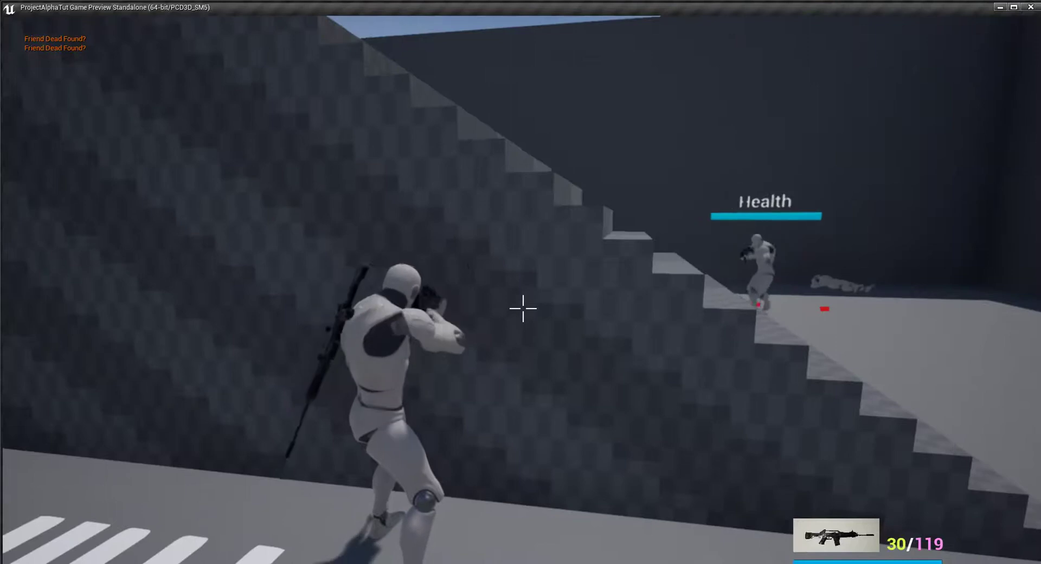
key(s)
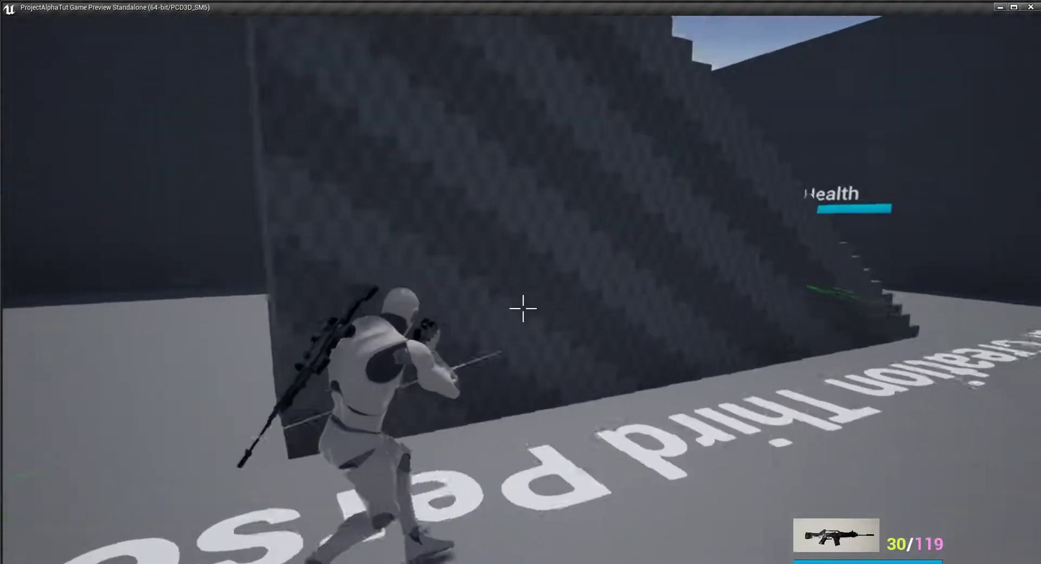
key(d)
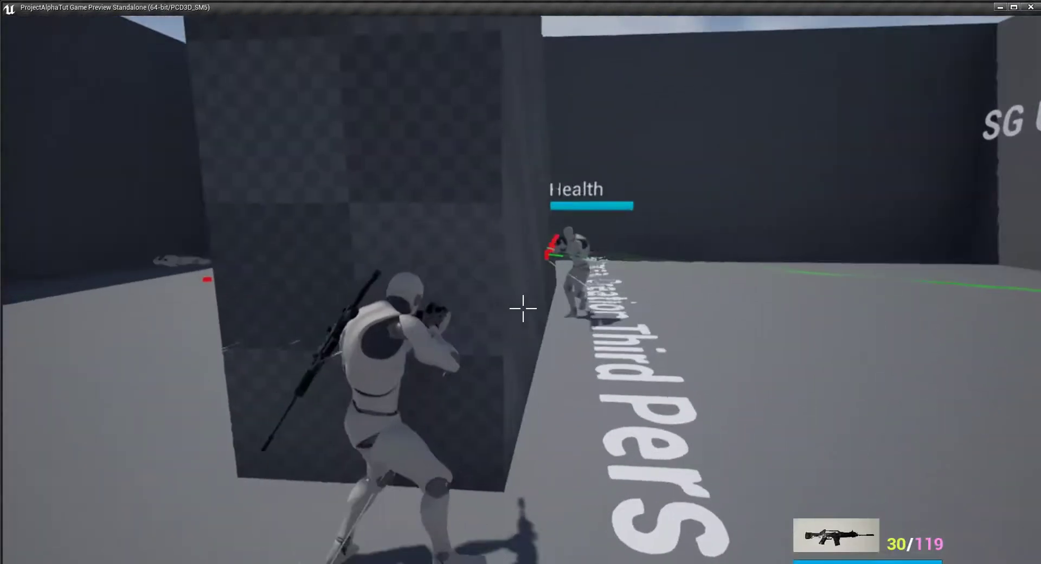
key(a)
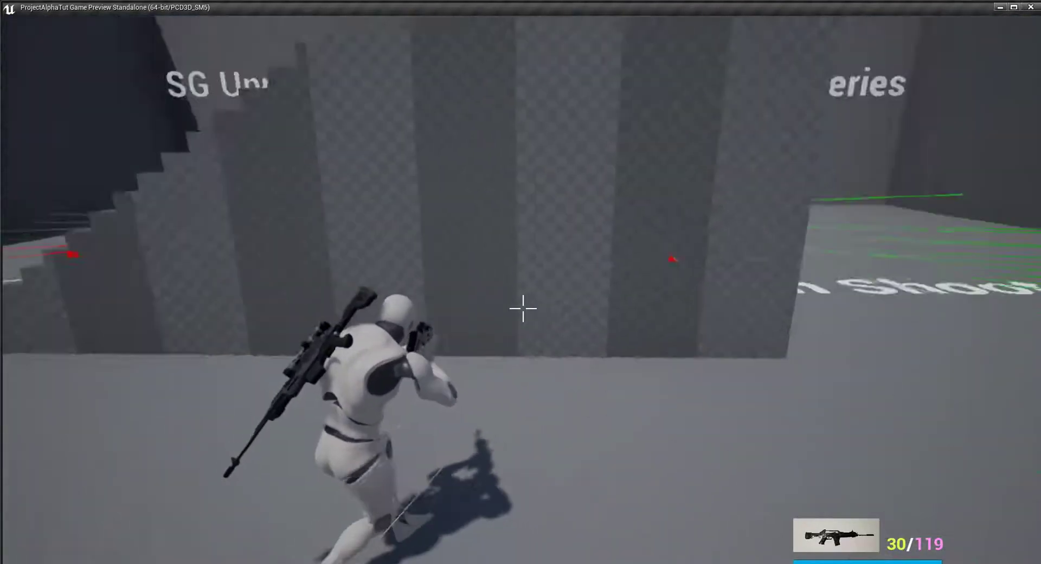
key(w)
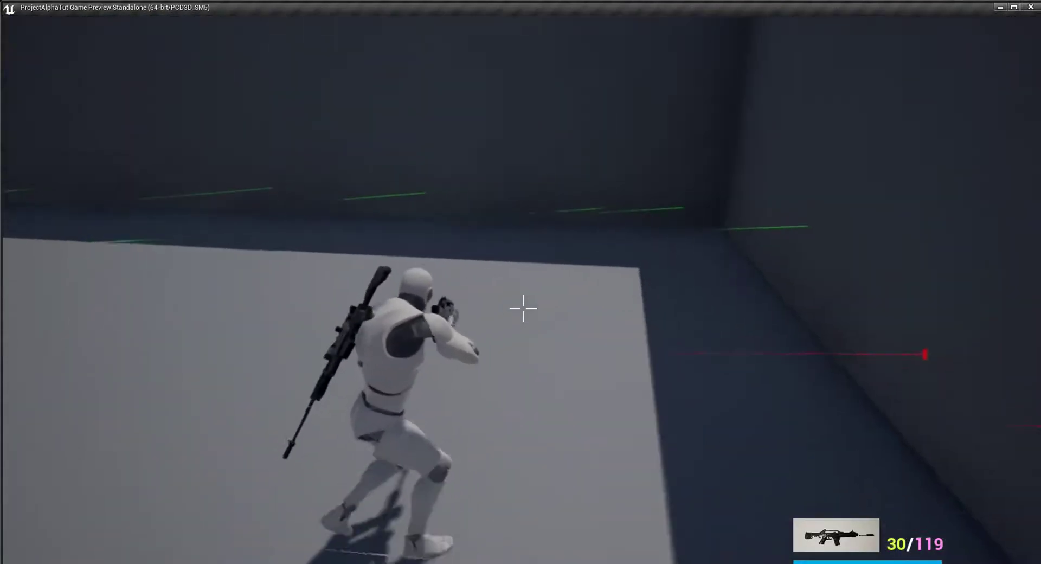
key(w)
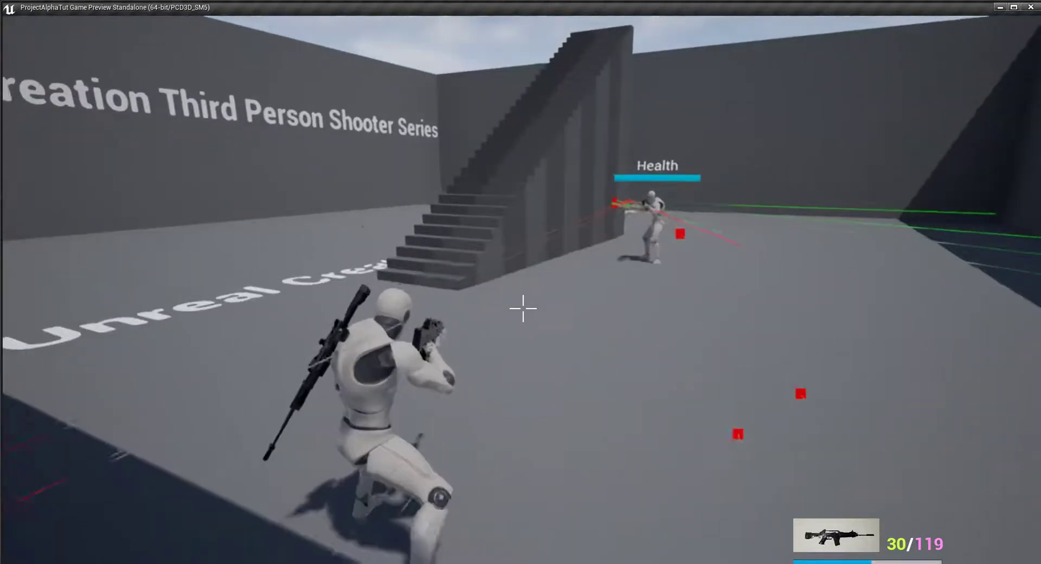
key(w)
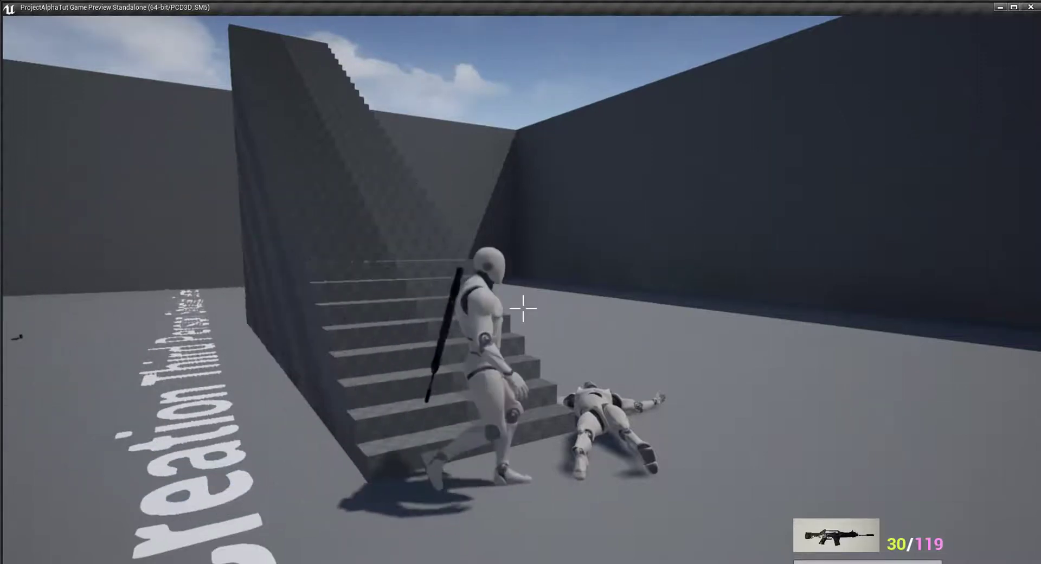
key(Escape)
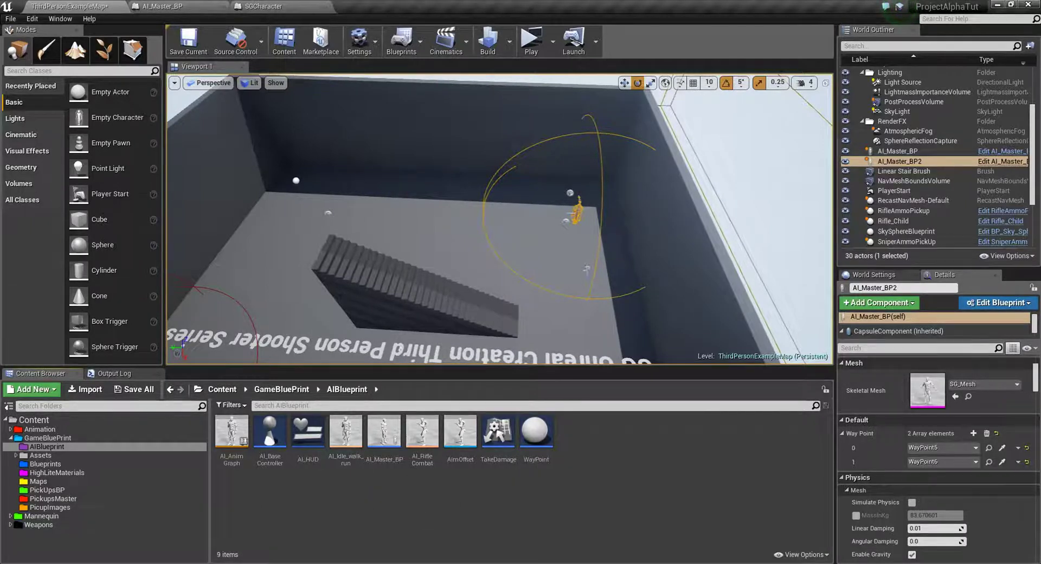
Launch the standalone game, pick up the rifle, shoot the stairs enemy and move toward the next
click(531, 40)
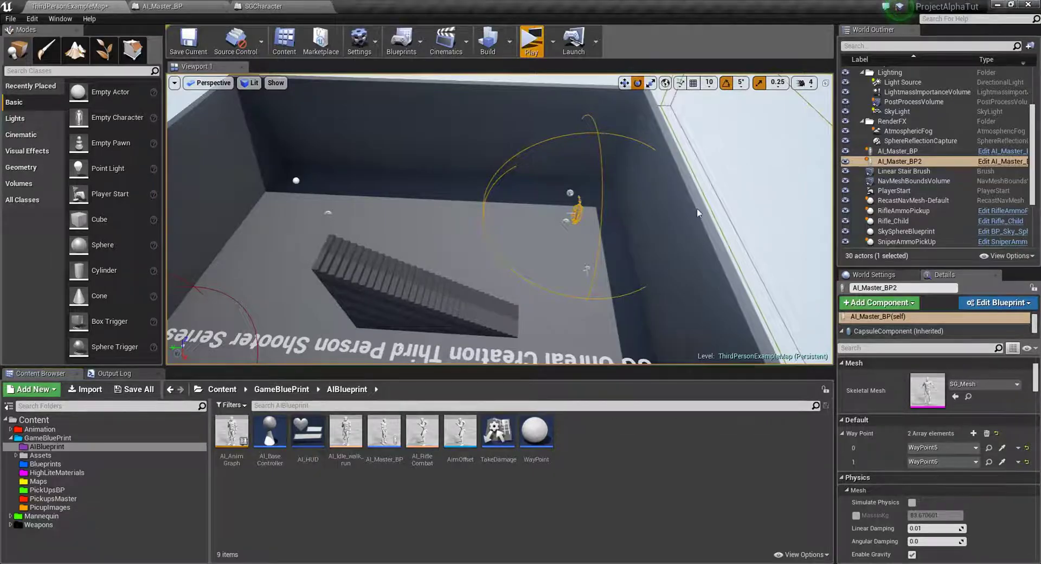
key(w)
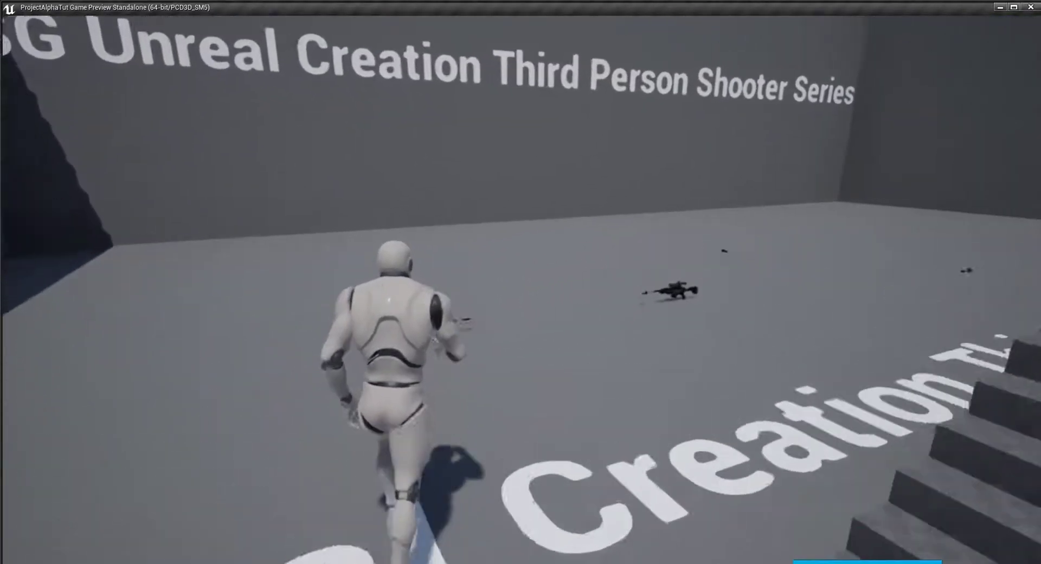
key(1)
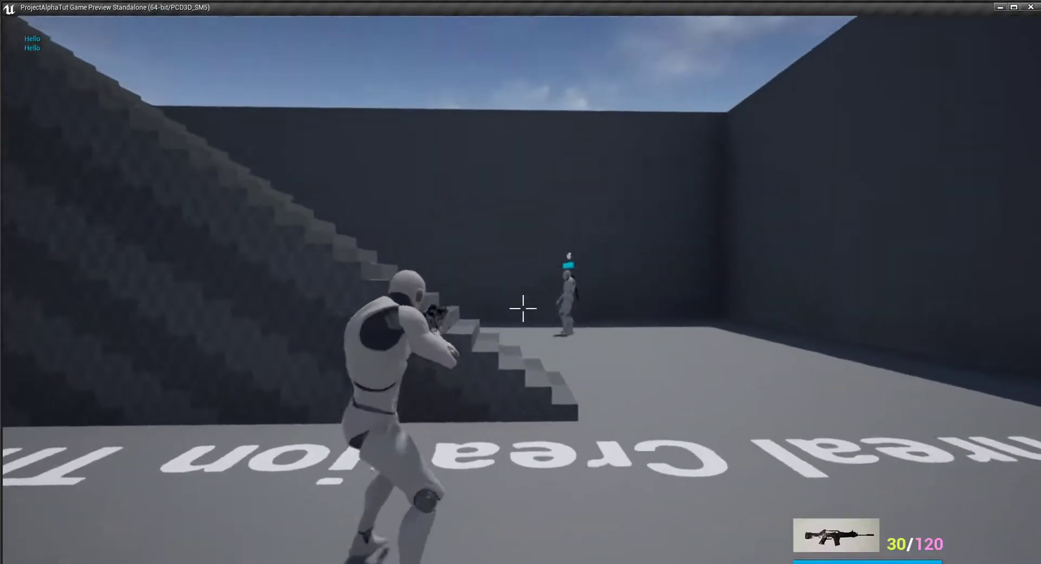
key(a)
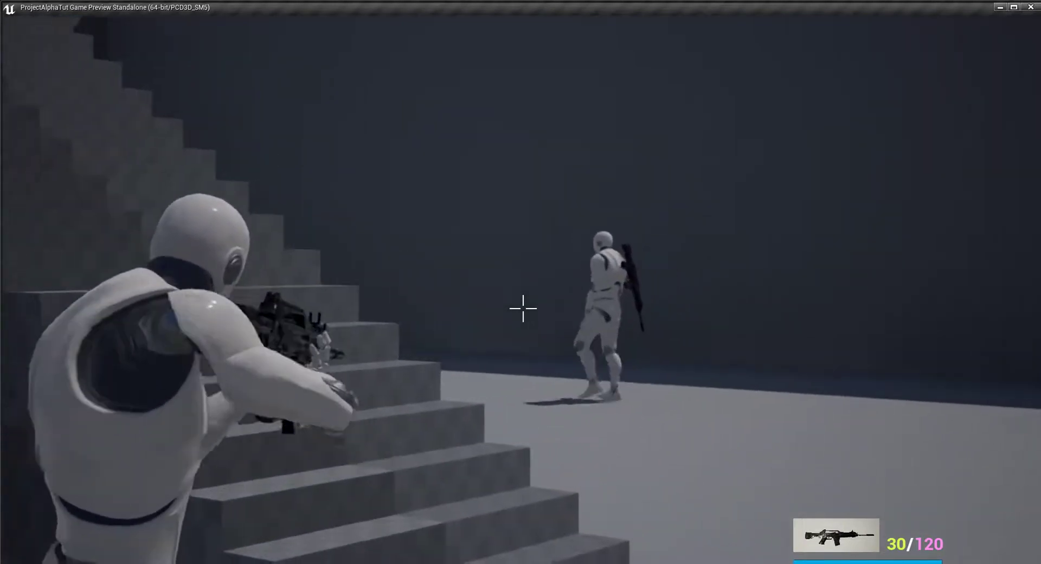
click(524, 308)
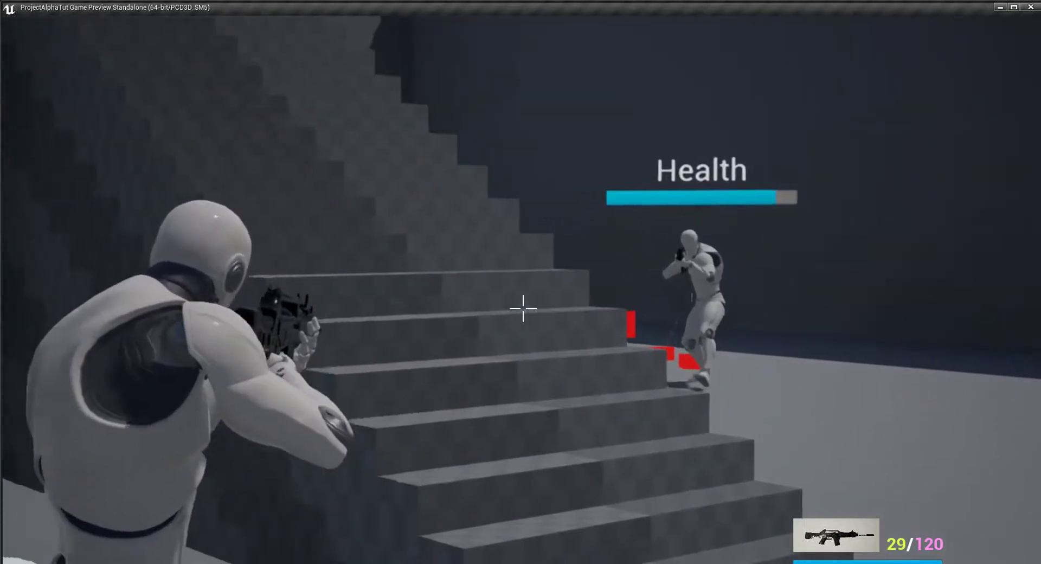
key(a)
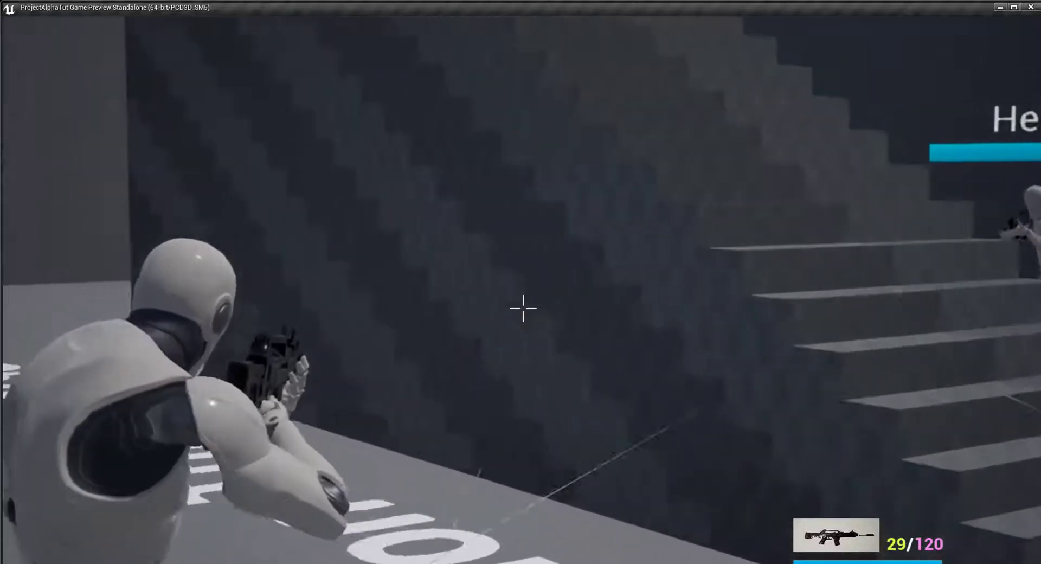
key(a)
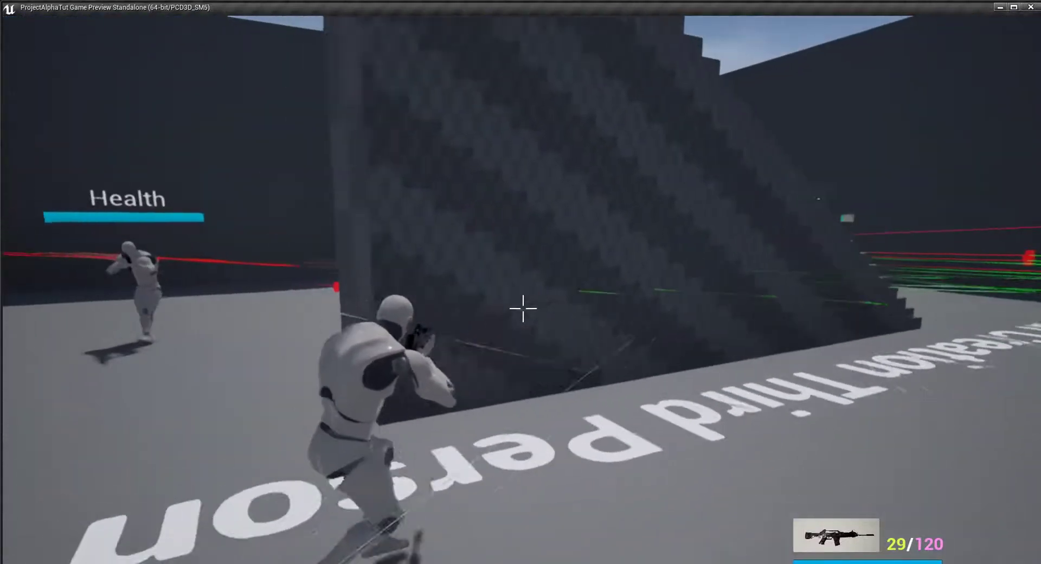
key(s)
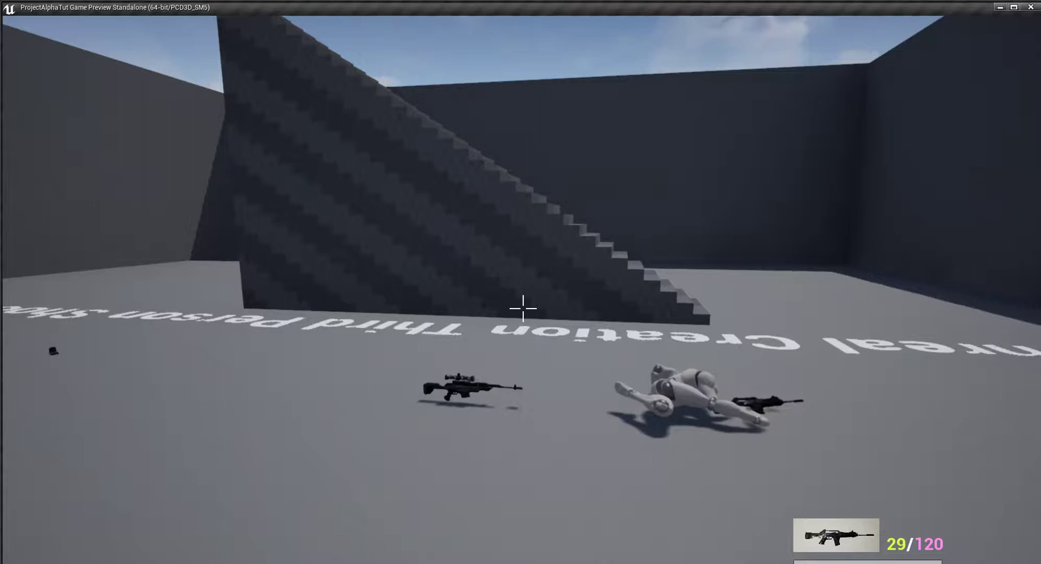
Exit the game preview and look down at the level floor
key(Escape)
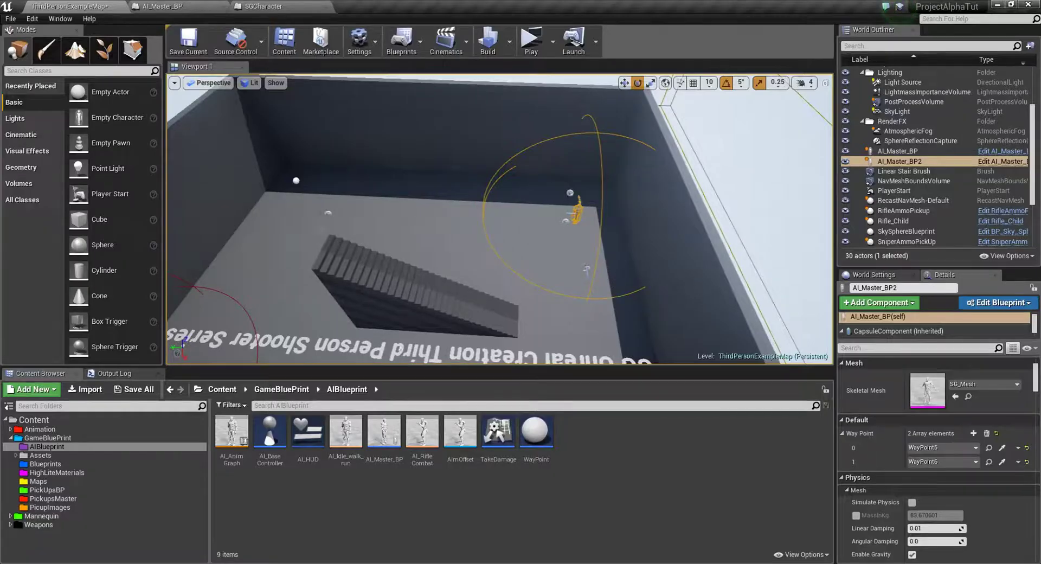
right_drag(499, 216, 488, 254)
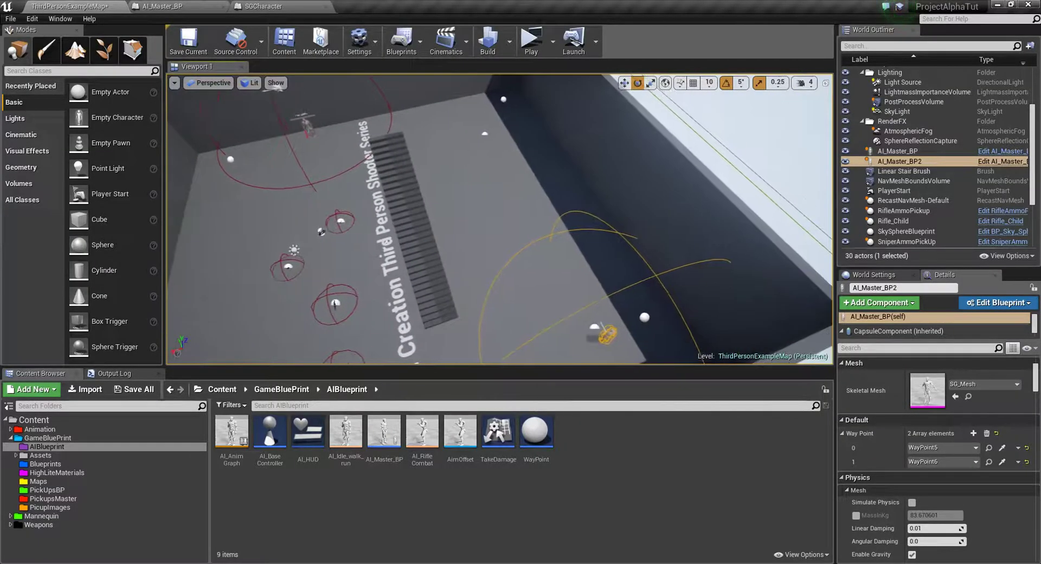
right_drag(370, 232, 379, 255)
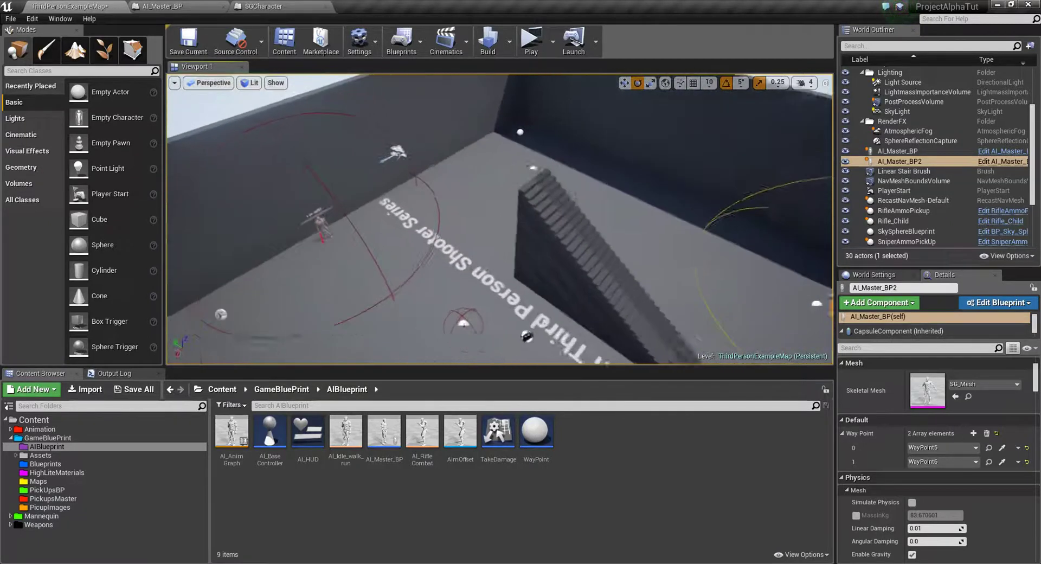
Focus on AI_Master_BP and orbit around the room to inspect its waypoints by the stairs
double_click(898, 151)
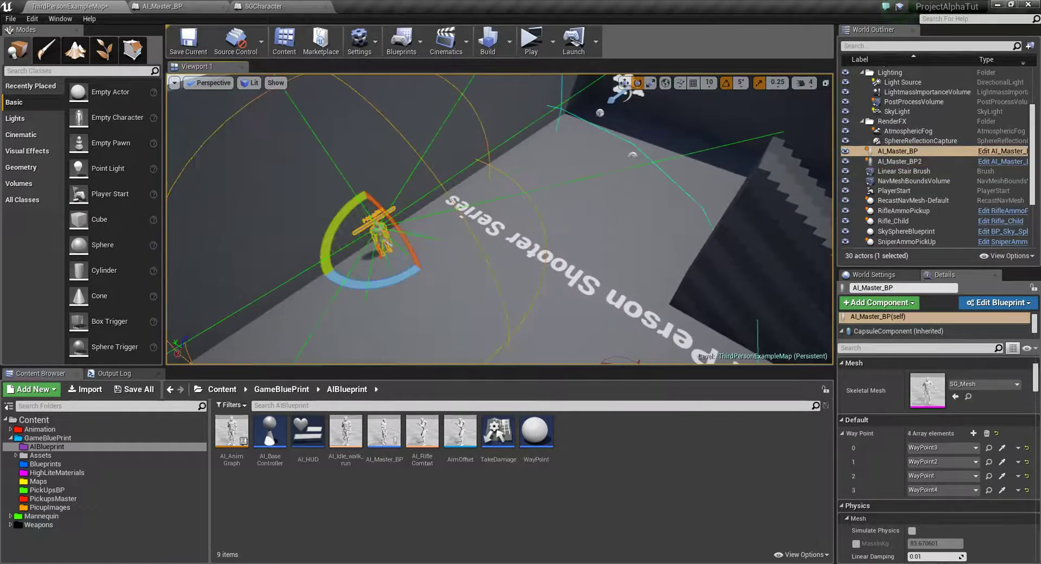
mouse_move(499, 216)
right_down()
mouse_move(477, 234)
mouse_move(488, 228)
right_up()
right_drag(629, 248, 629, 248)
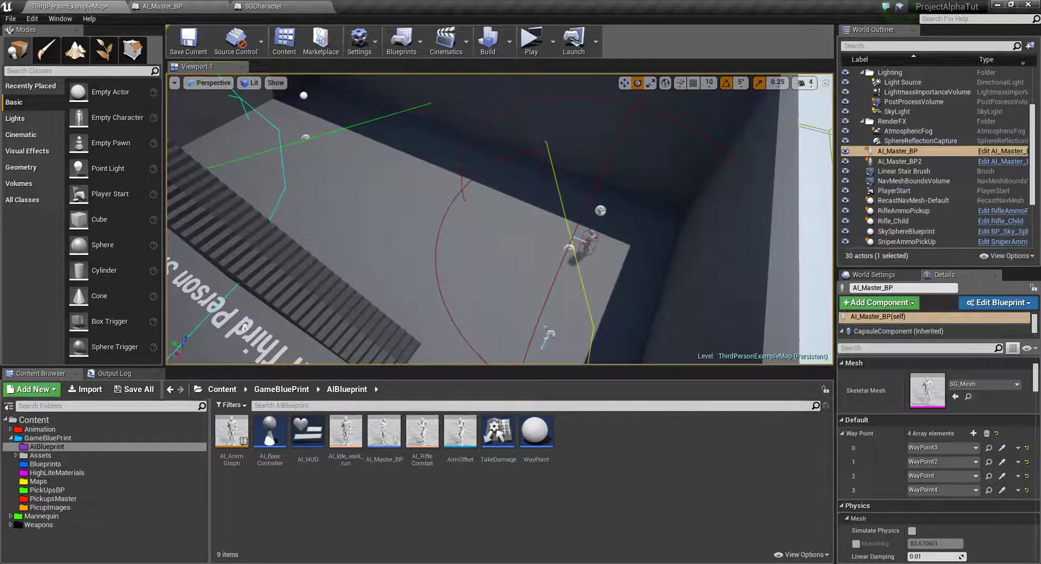
right_drag(499, 216, 488, 228)
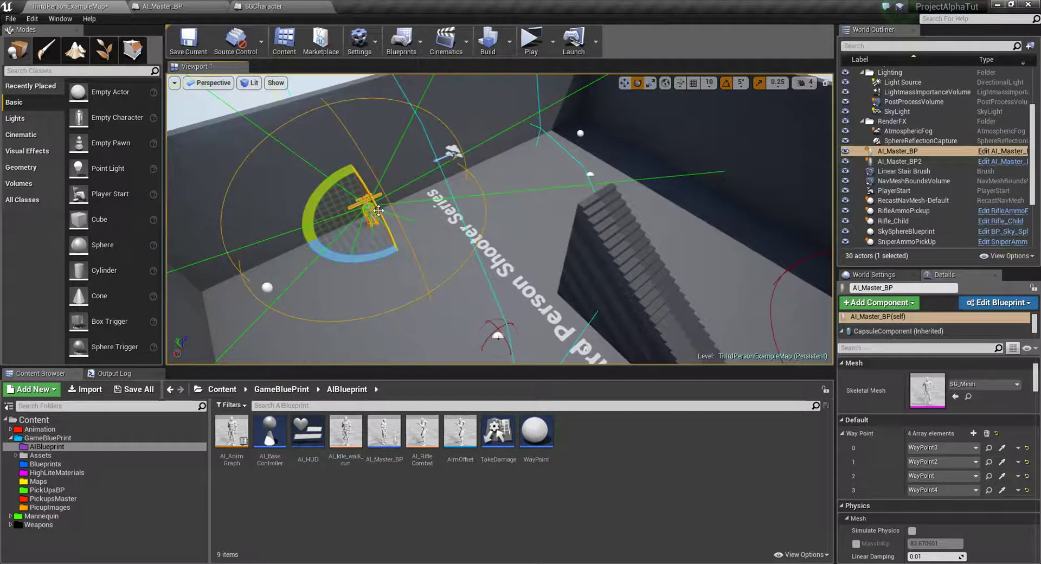
right_drag(761, 227, 748, 233)
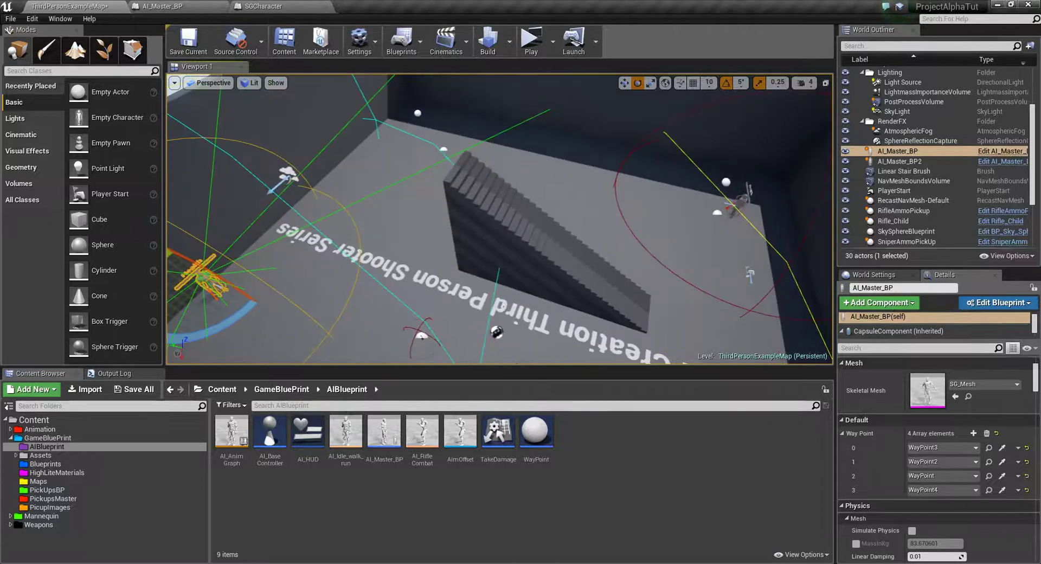
right_drag(499, 217, 488, 227)
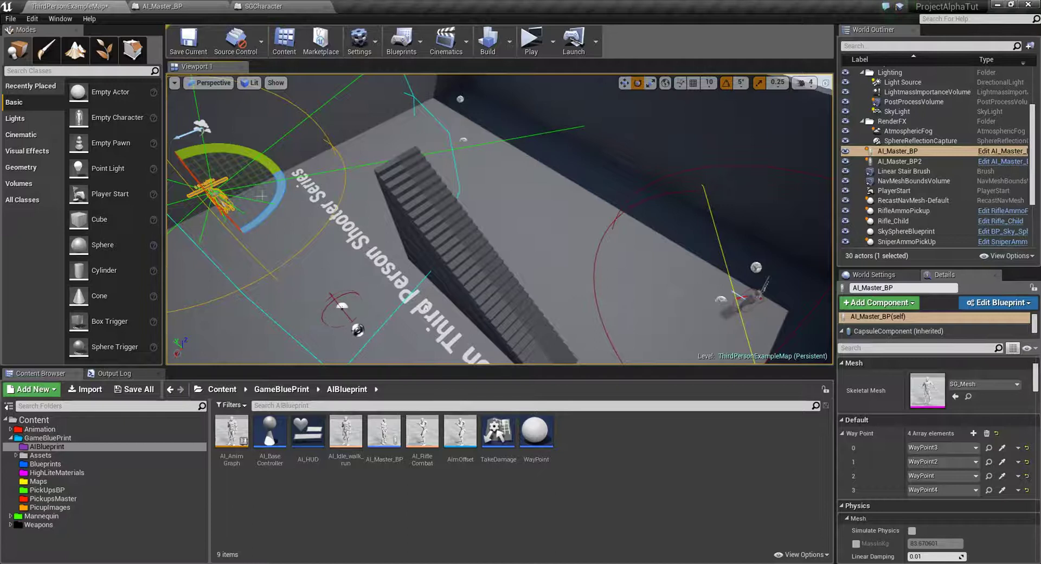
right_drag(499, 217, 488, 228)
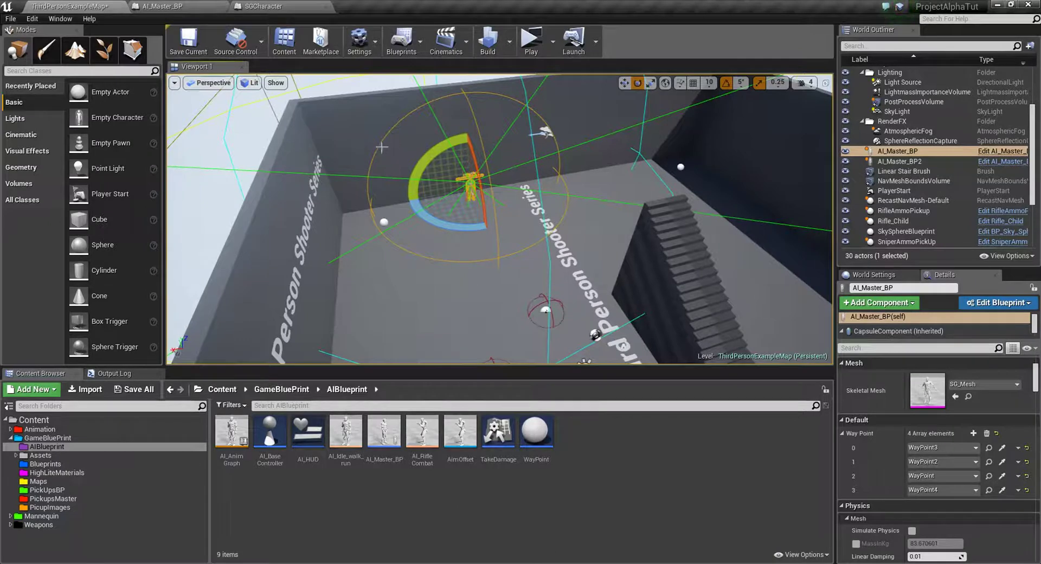
right_drag(499, 217, 488, 227)
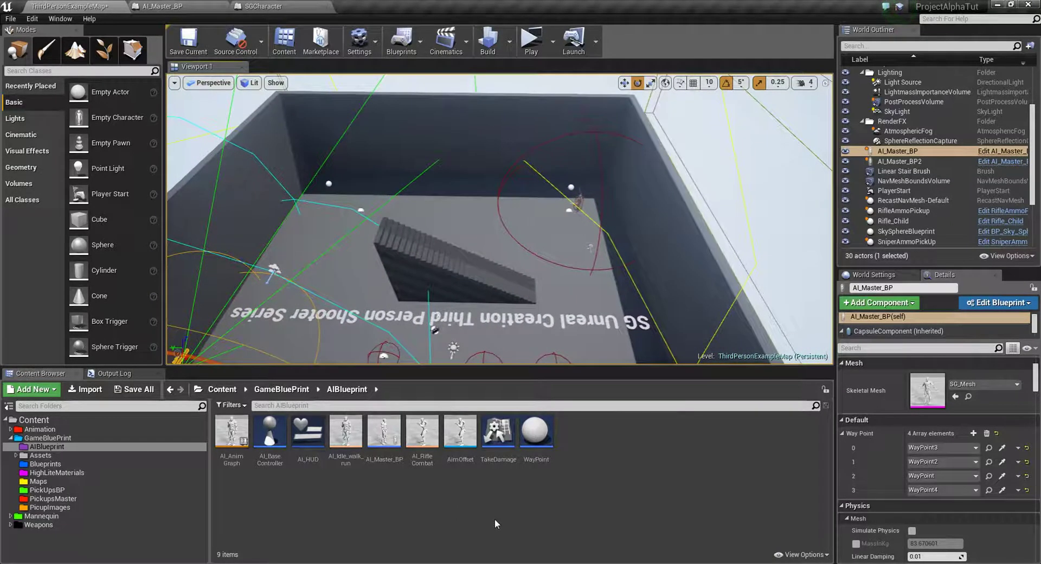